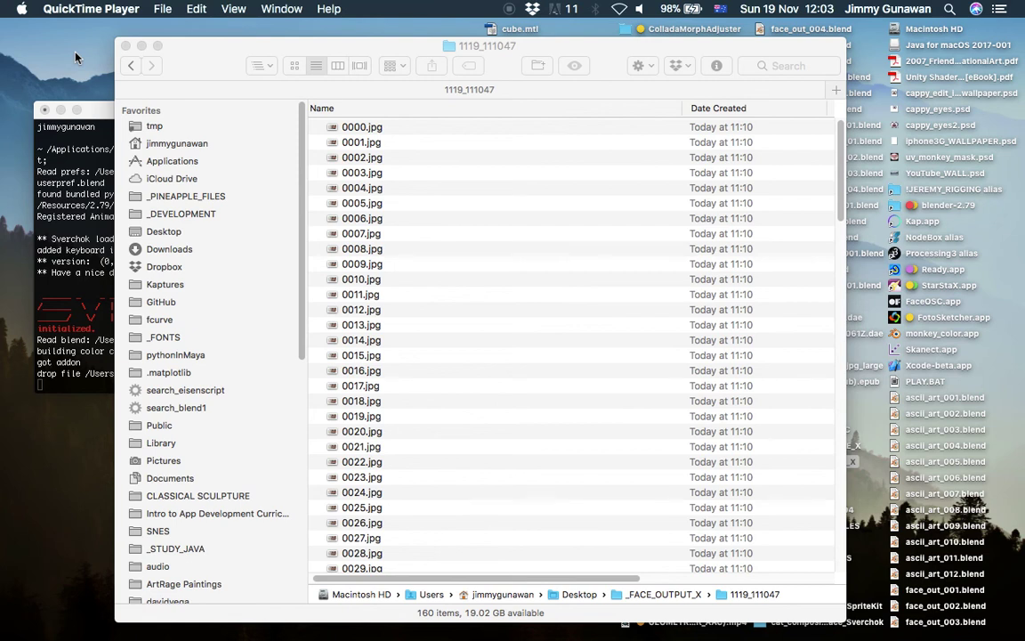
Switch to Blender and orbit the 3D viewport to look at the three face models
click(76, 58)
key(ctrl+Right)
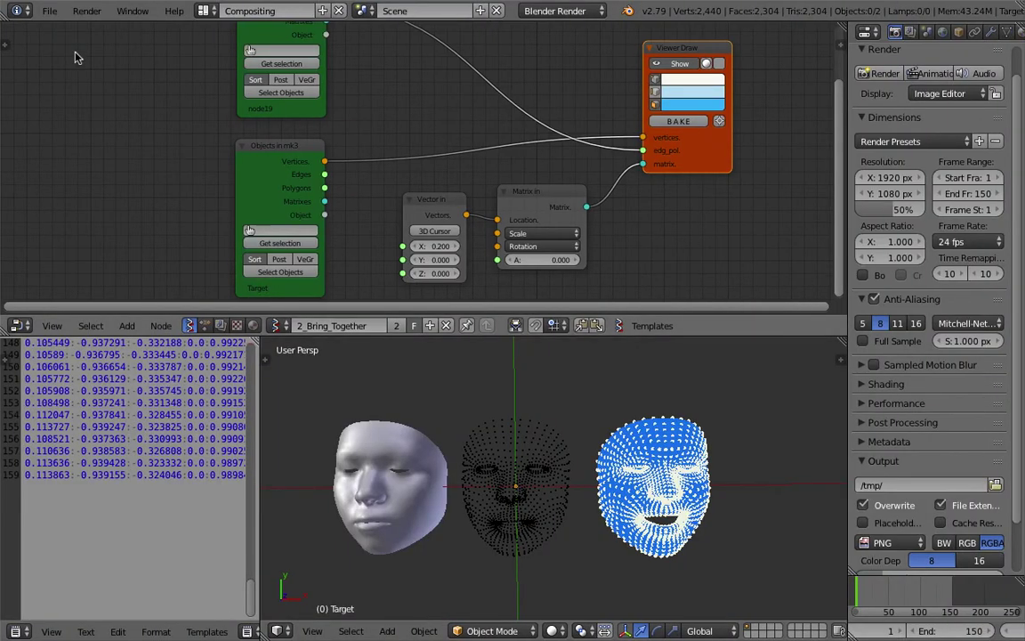
middle_drag(463, 419, 515, 419)
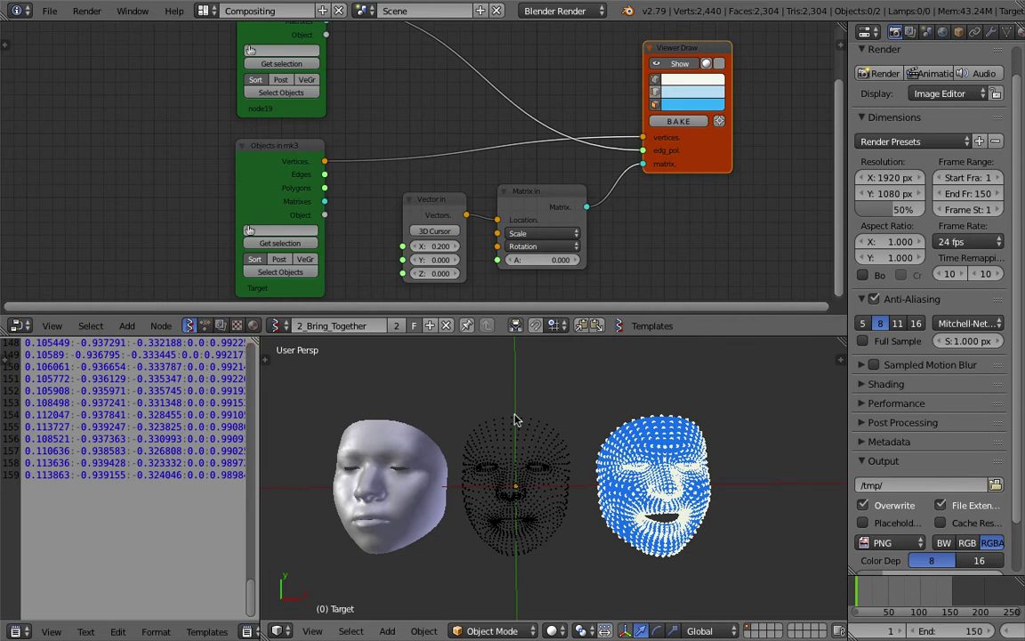
middle_drag(515, 419, 548, 405)
Switch to Safari and look over the iPhone X Face Motion Capture into Houdini videos on the Vimeo profile page
key(ctrl+Right)
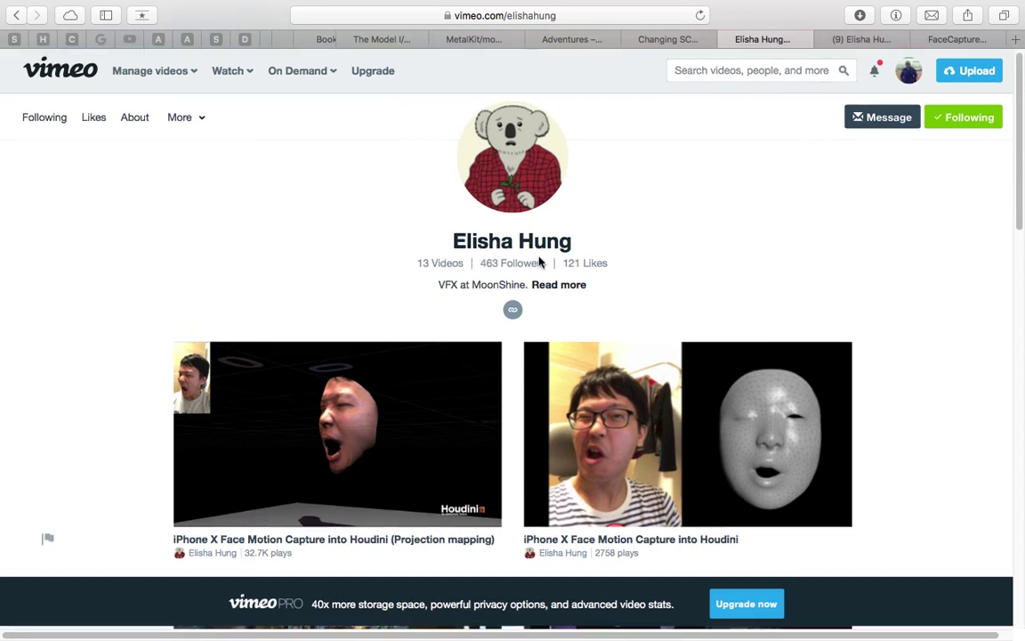
scroll(1021, 227, down, 1)
scroll(816, 279, down, 3)
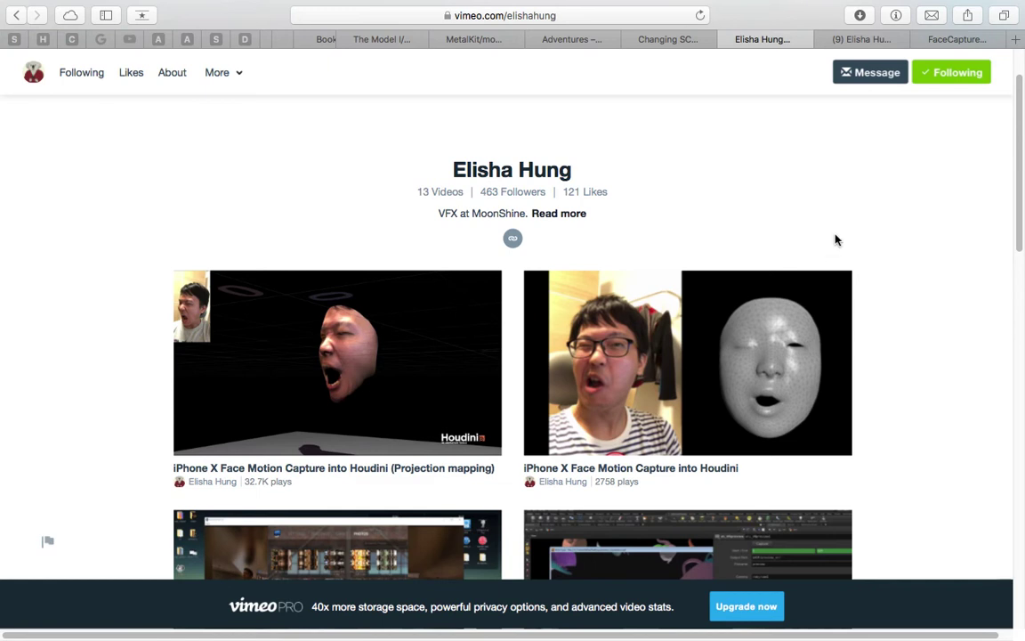
scroll(1021, 213, down, 1)
drag(1021, 213, 1021, 219)
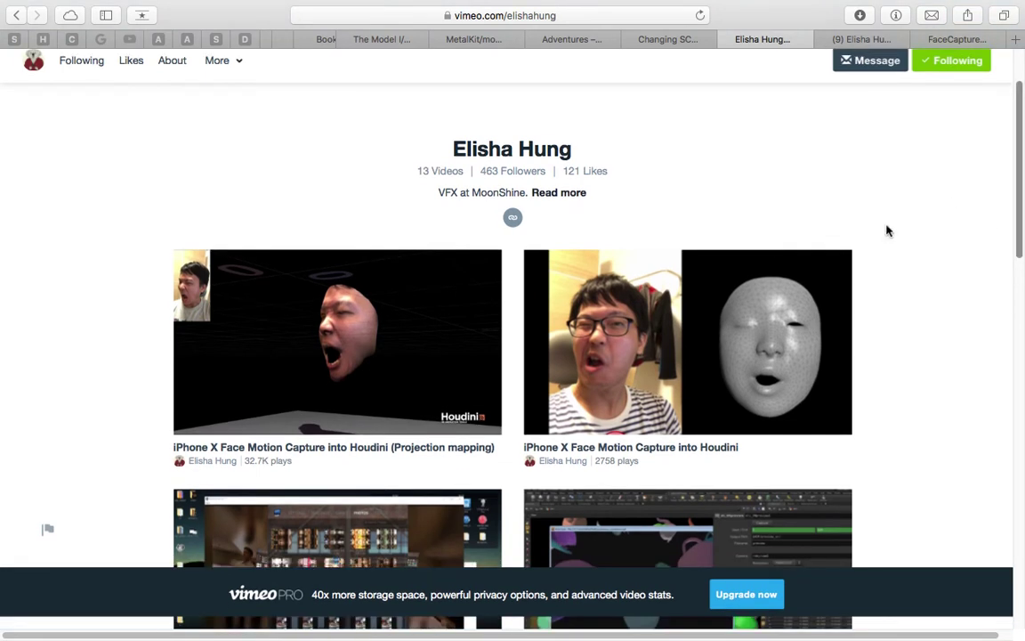
scroll(551, 293, up, 1)
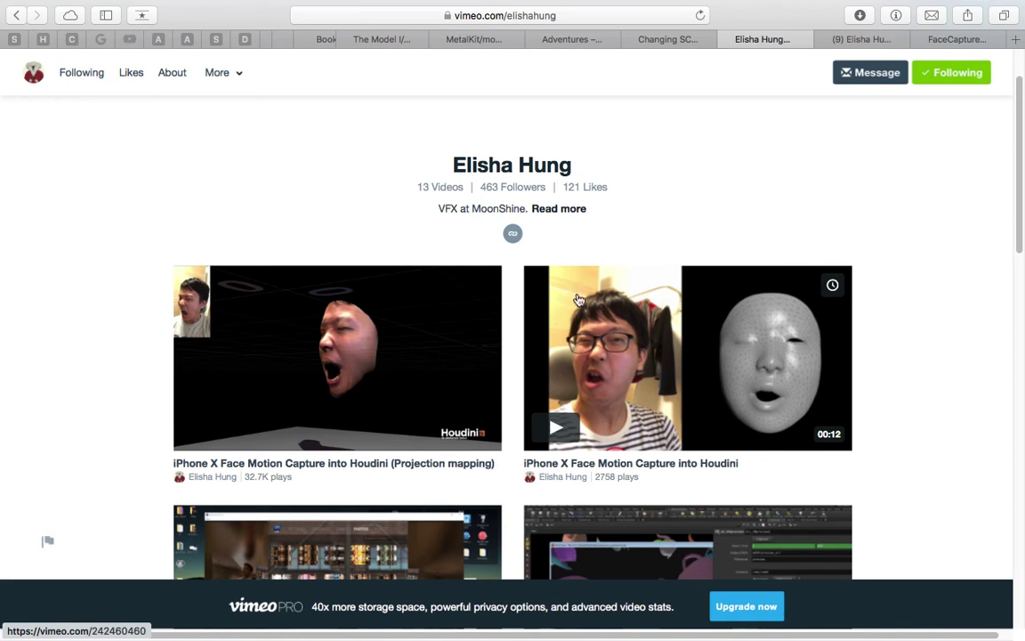
scroll(578, 289, up, 1)
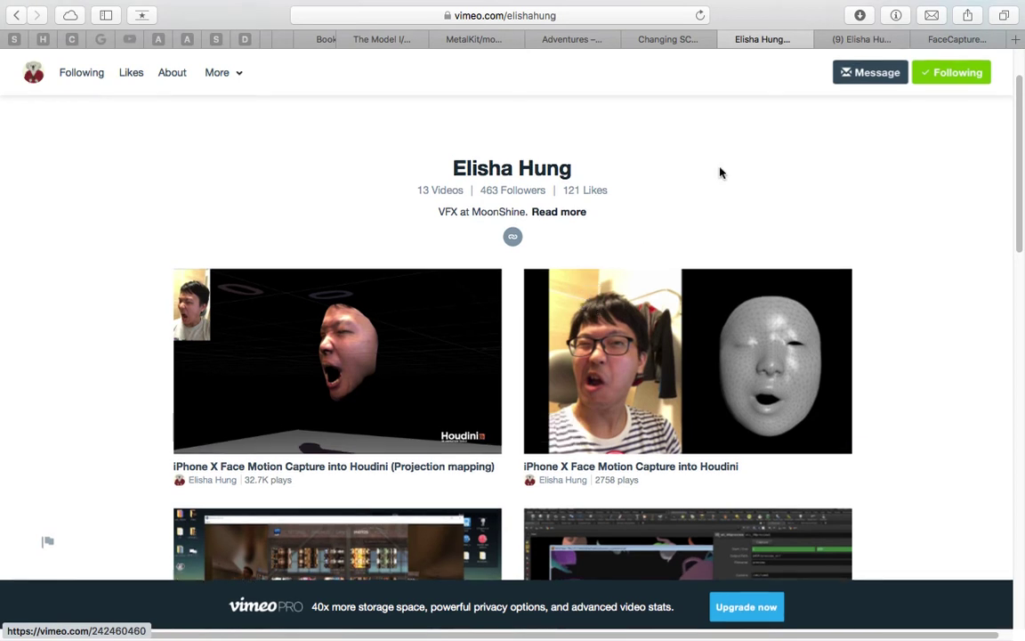
Go to the open FaceCaptureX GitHub repository page and read through its file list and README
click(851, 46)
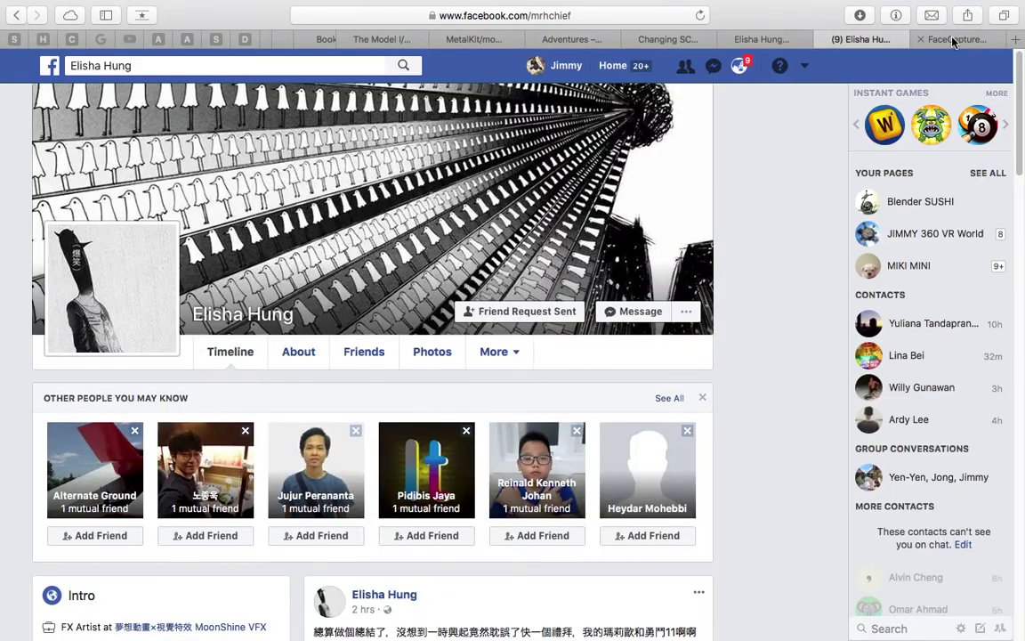
click(952, 39)
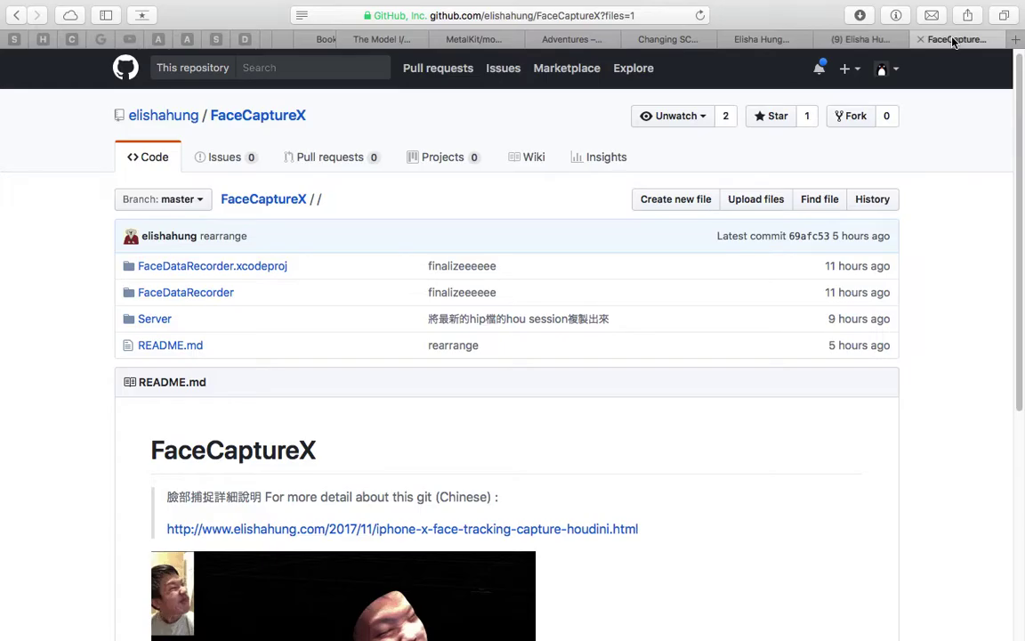
scroll(574, 296, down, 4)
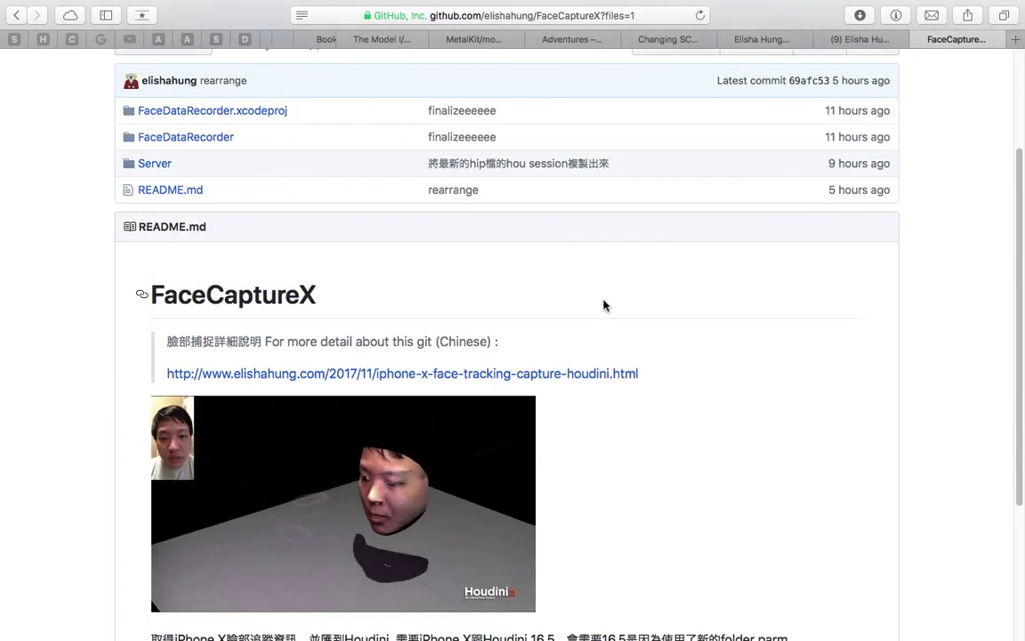
scroll(607, 347, down, 4)
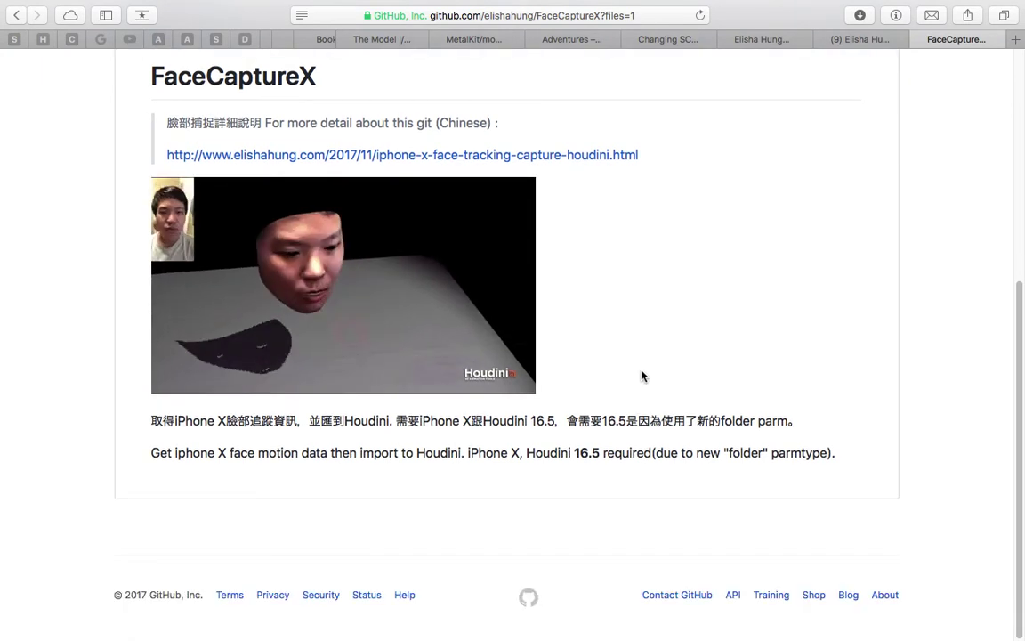
scroll(641, 375, up, 6)
scroll(654, 364, up, 1)
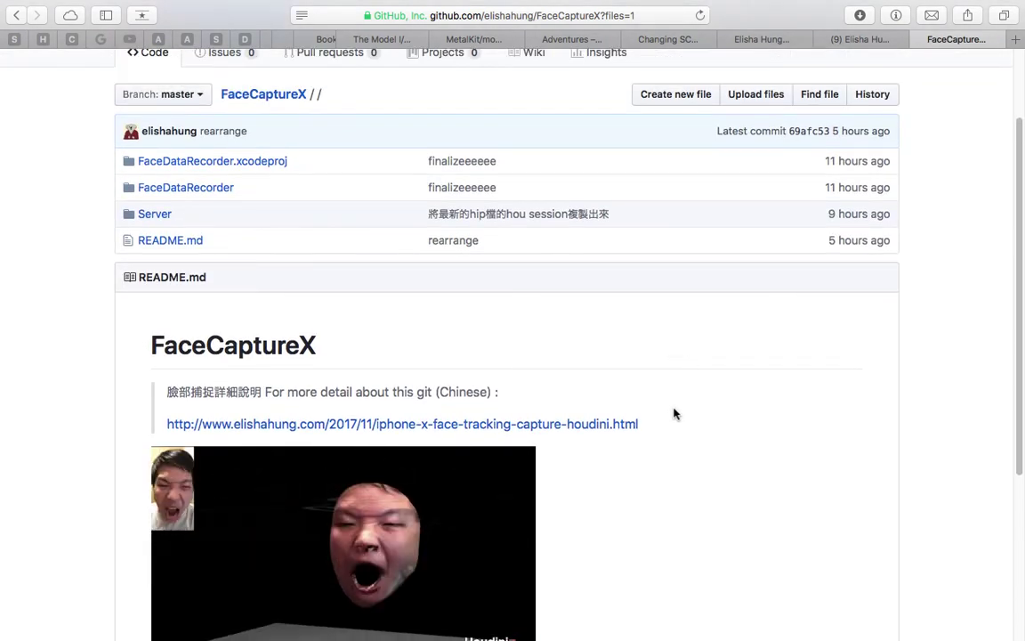
scroll(463, 419, down, 1)
scroll(503, 432, down, 1)
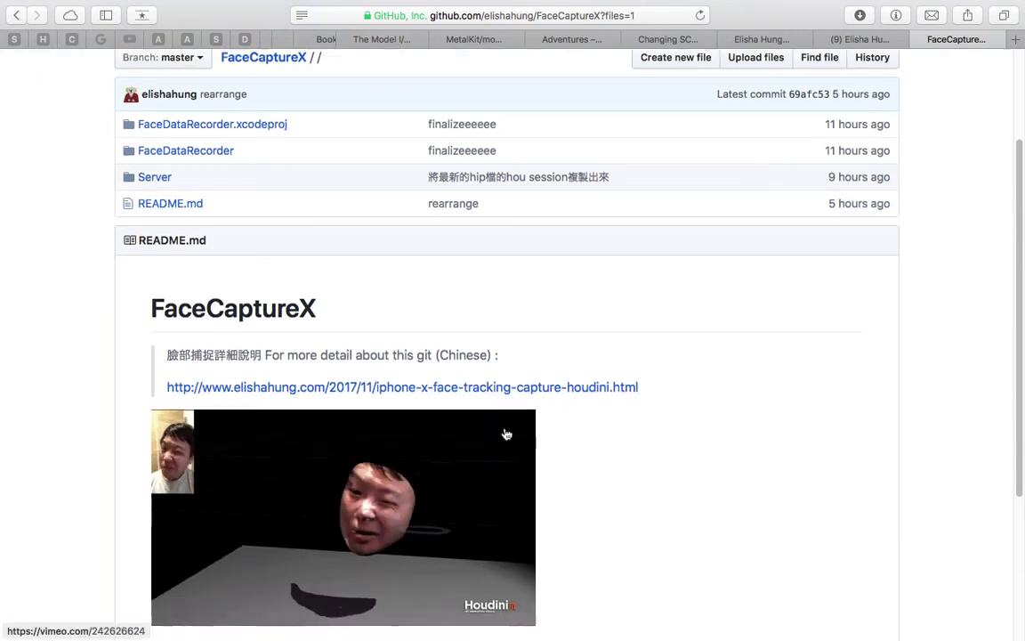
scroll(307, 385, down, 1)
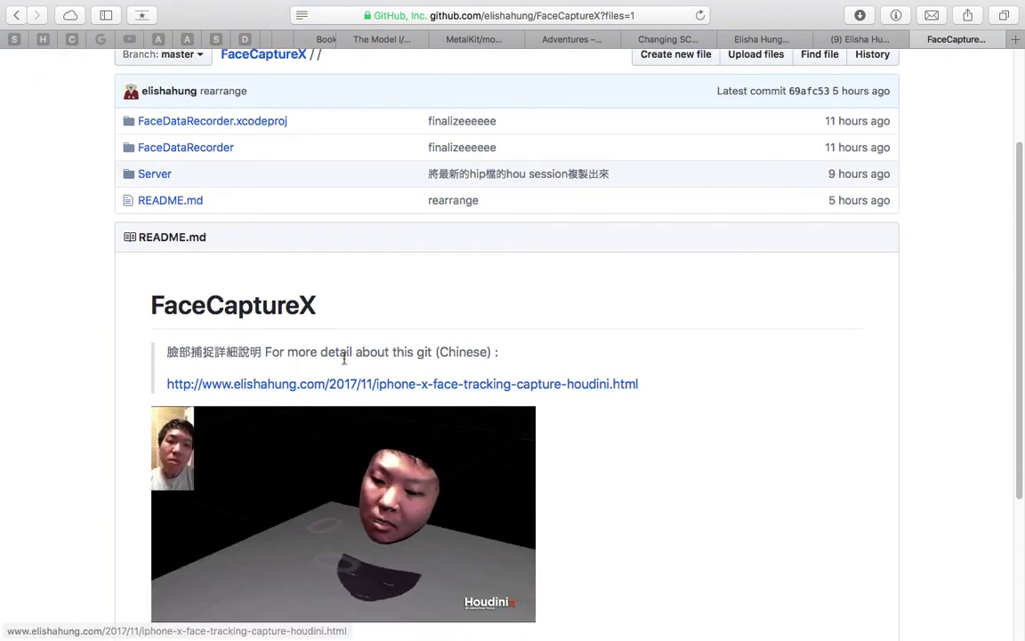
scroll(472, 392, down, 2)
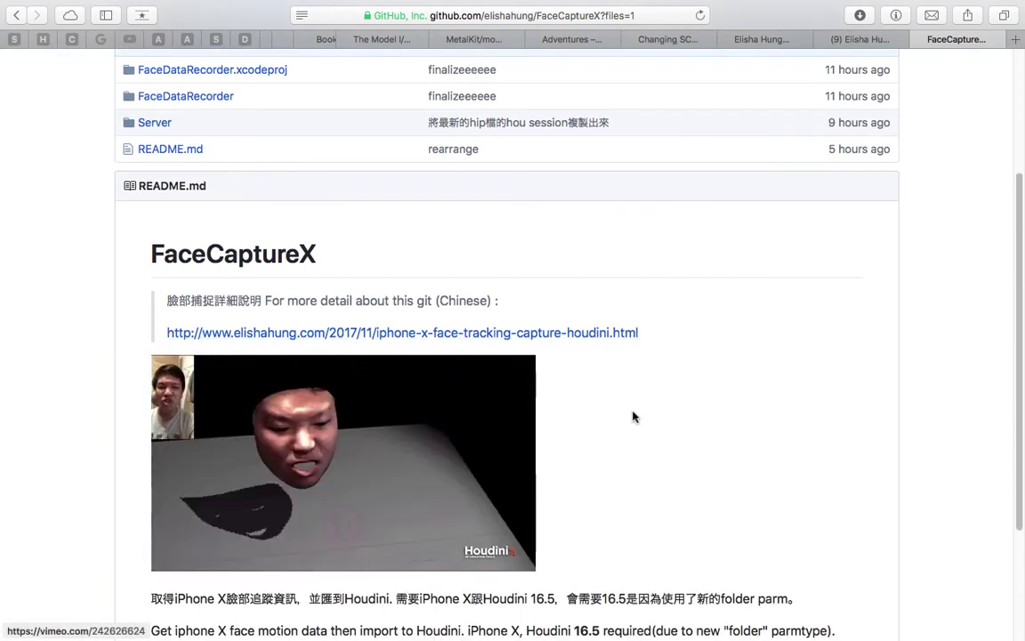
scroll(646, 417, up, 4)
scroll(656, 425, up, 3)
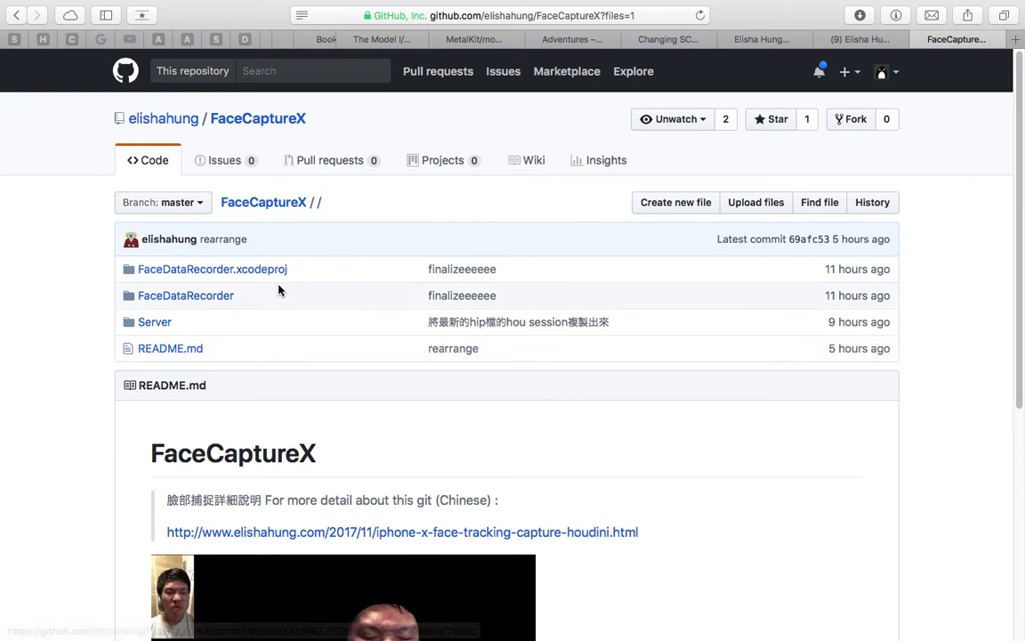
Check the browser's recent downloads for the FaceCaptureX-master folder, then dismiss the list
click(860, 15)
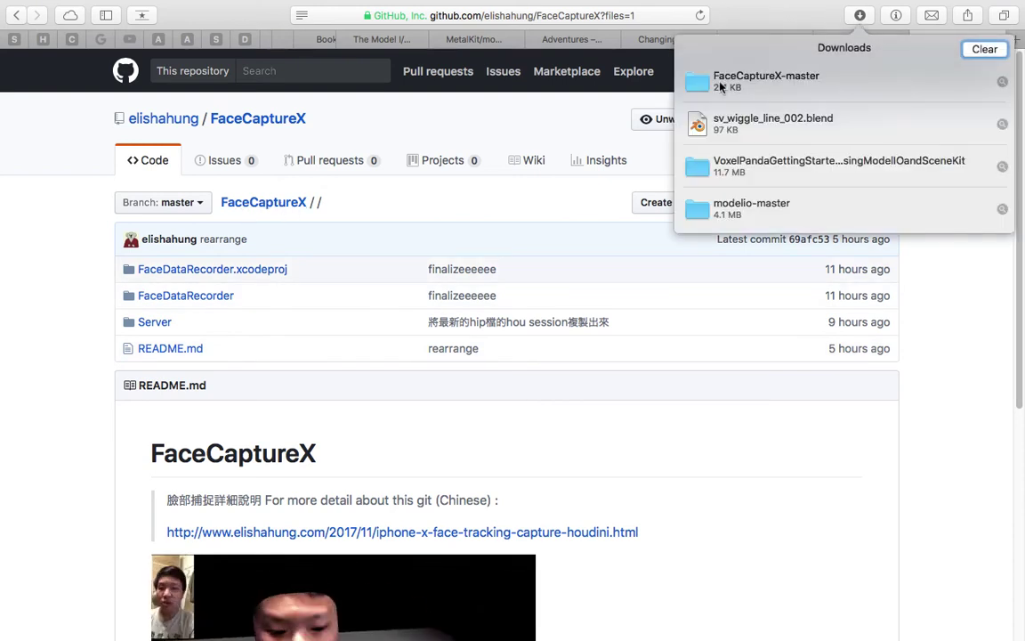
click(961, 326)
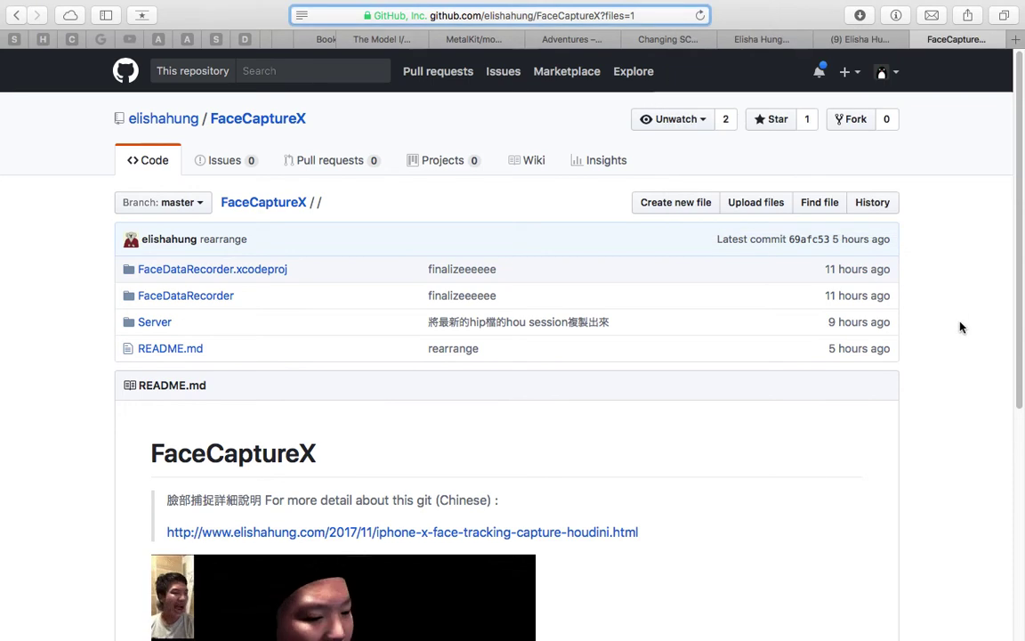
click(962, 326)
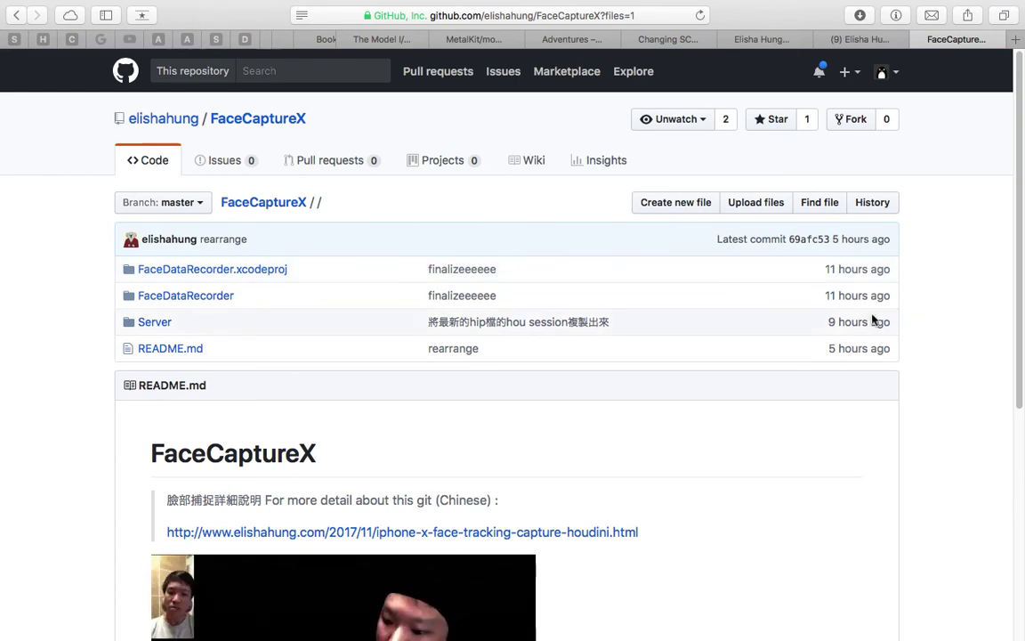
Review the FaceCaptureX README again, including its detail link and the face capture preview animation
scroll(697, 393, down, 5)
scroll(578, 389, up, 3)
scroll(478, 476, down, 2)
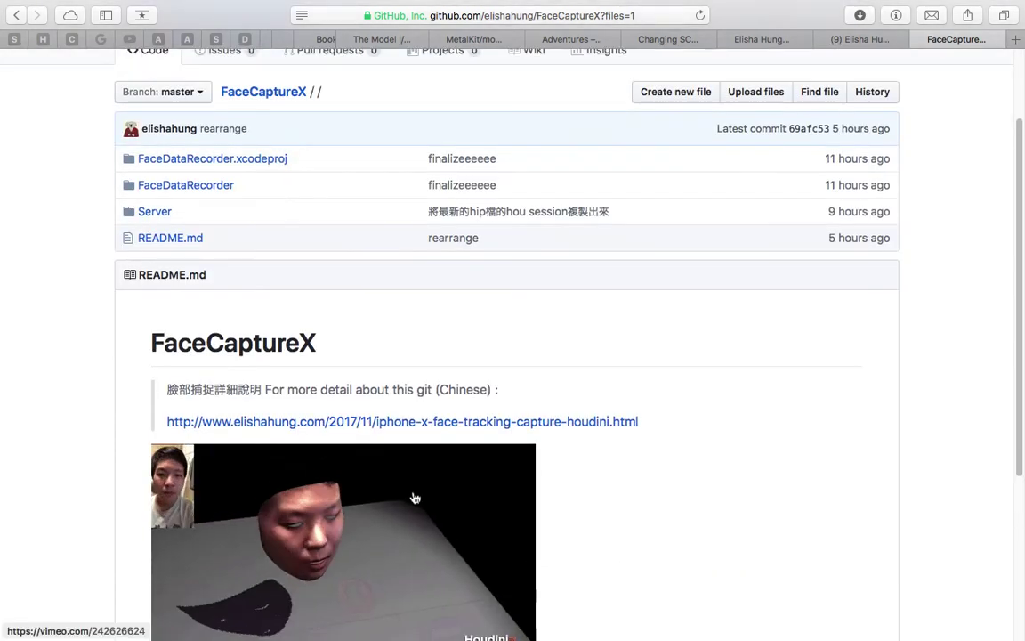
scroll(613, 458, down, 1)
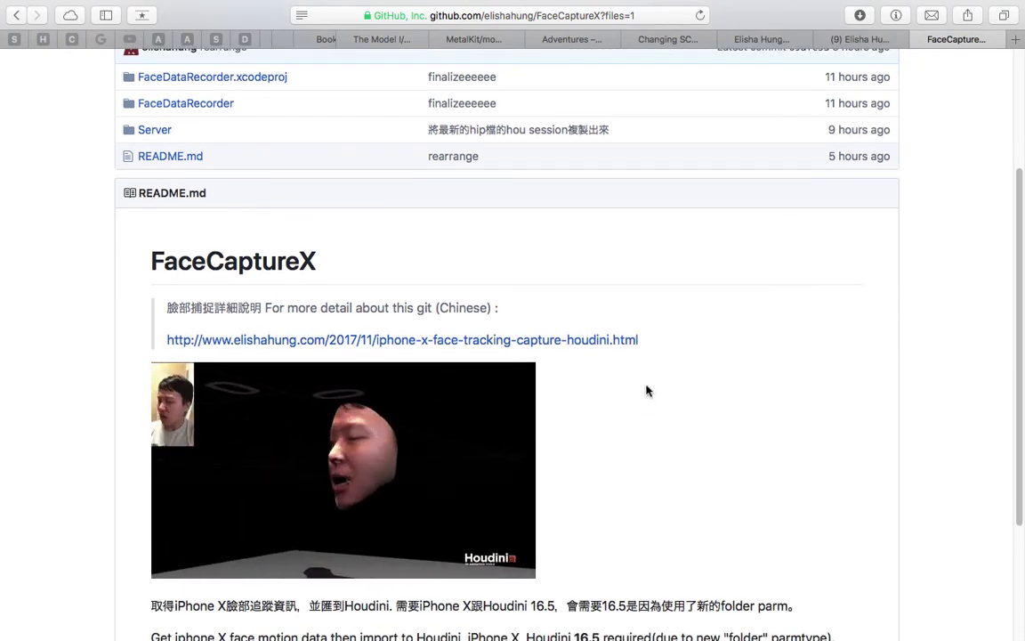
scroll(646, 390, up, 1)
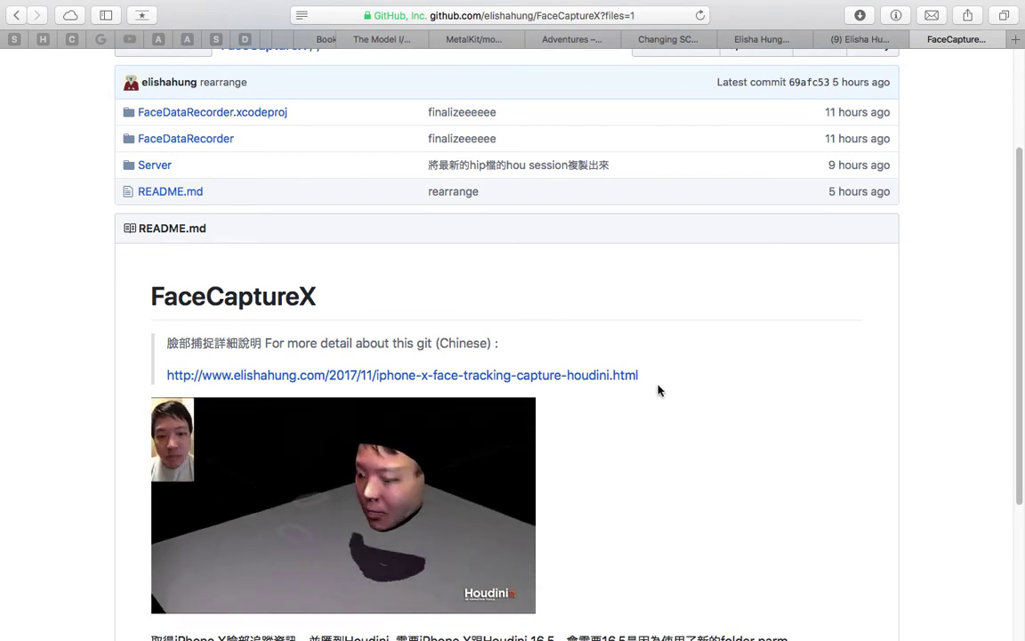
scroll(681, 373, up, 4)
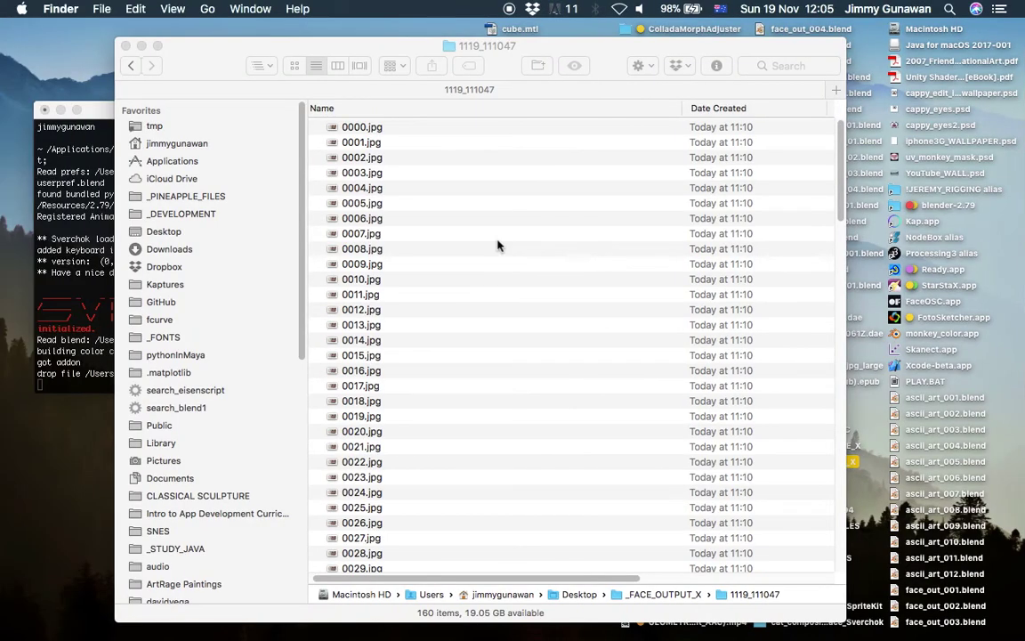
Show the 1119_111047 folder's contents as icons and browse through the captured face JPG frames
drag(611, 62, 601, 63)
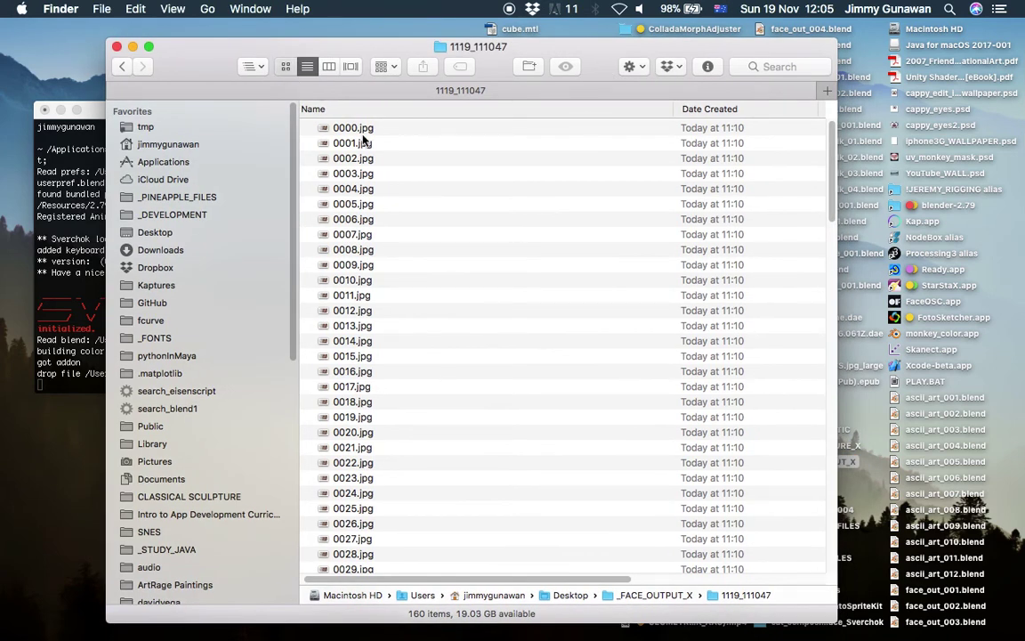
drag(340, 56, 330, 58)
click(276, 68)
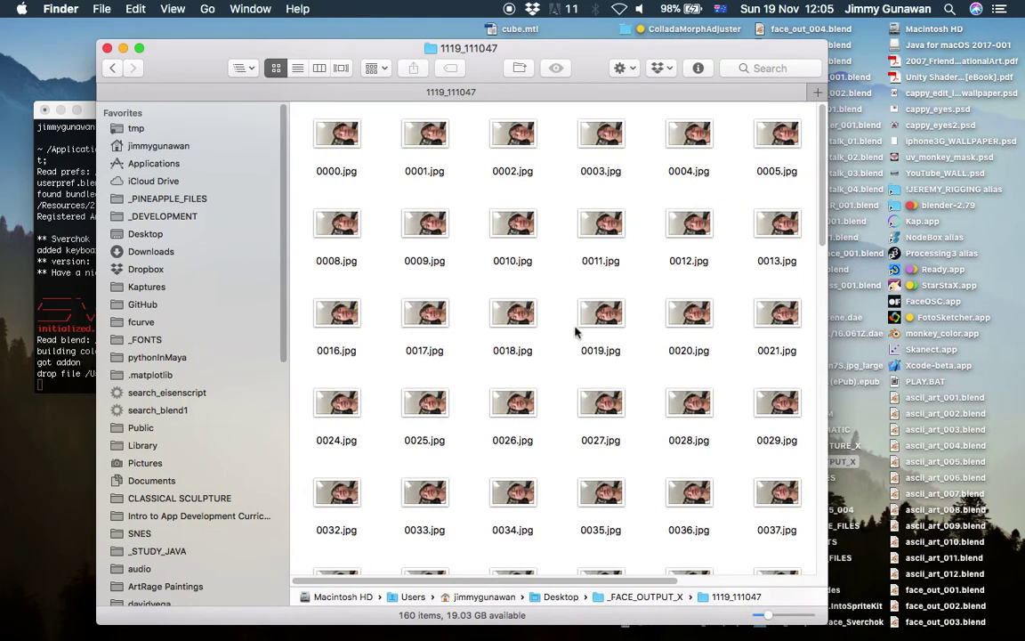
scroll(576, 336, down, 5)
scroll(623, 334, up, 5)
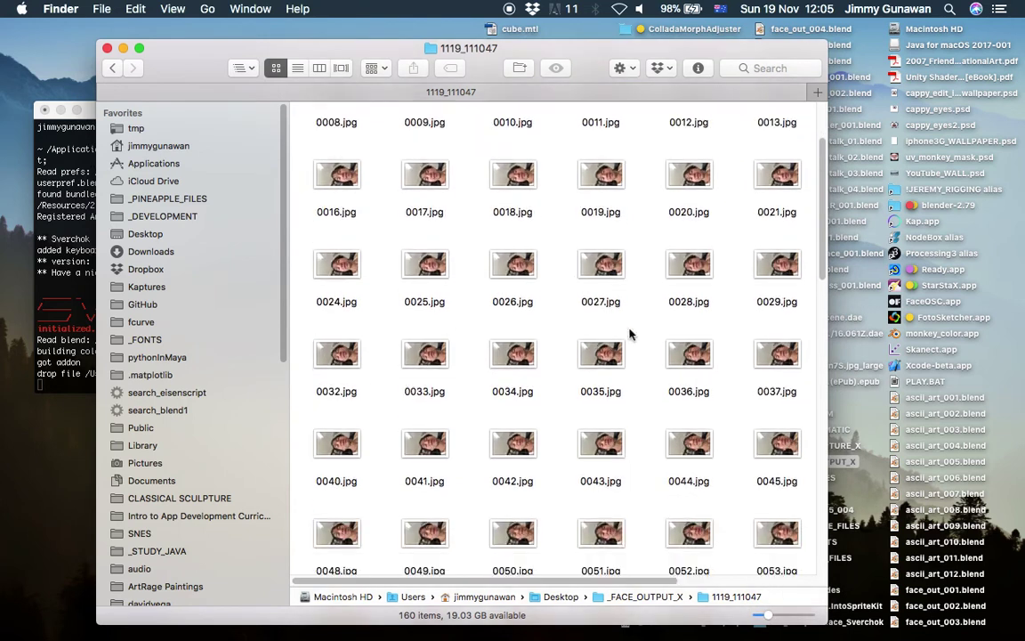
Preview faceData.txt from the 1119_111047 folder, look through its recorded number data, and close the preview
key(space)
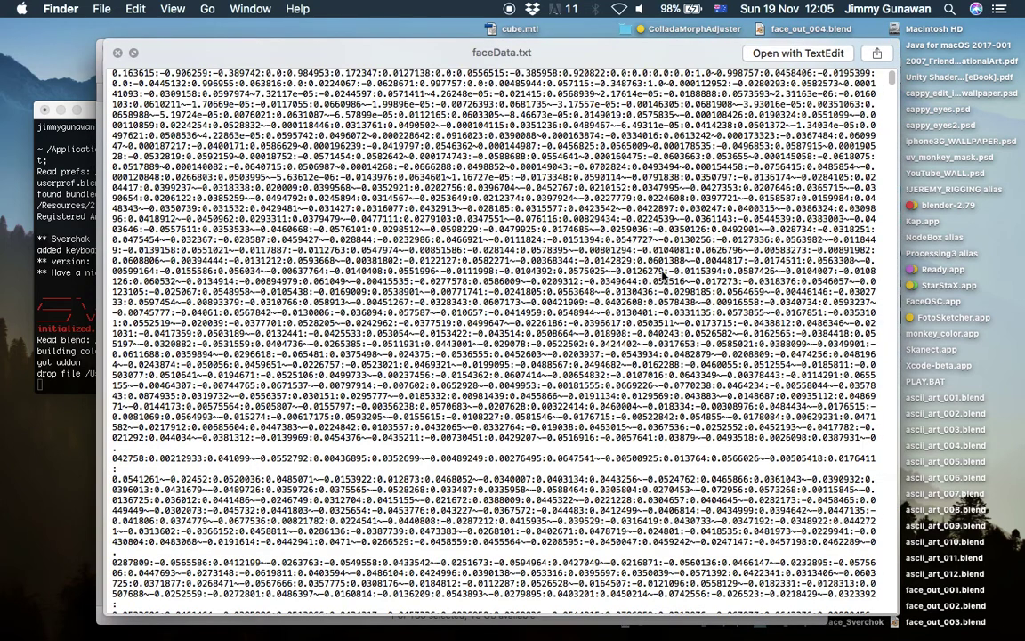
scroll(552, 257, down, 10)
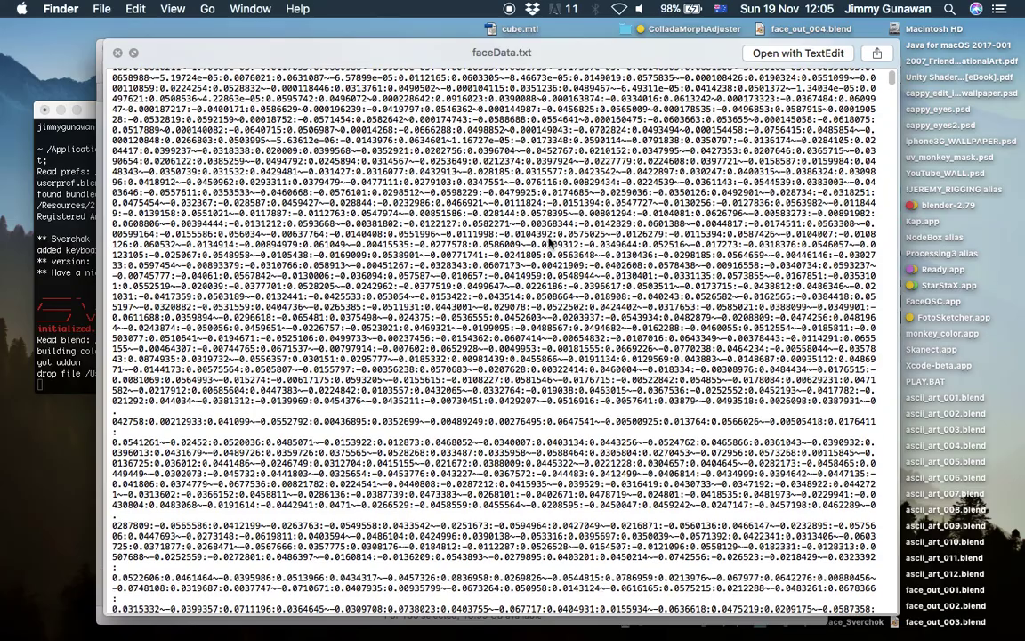
scroll(552, 257, down, 5)
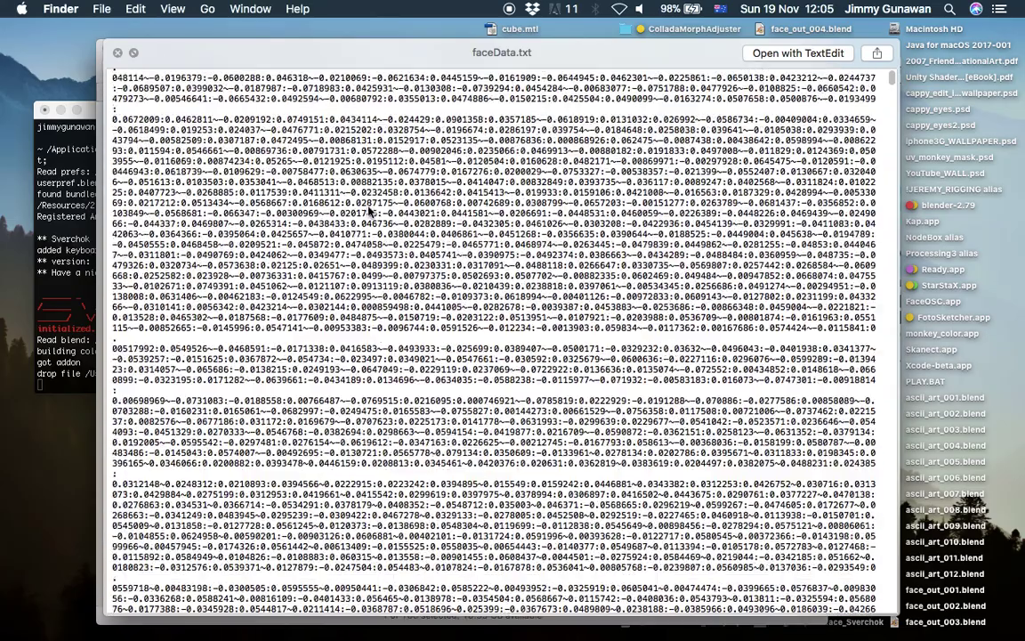
click(117, 54)
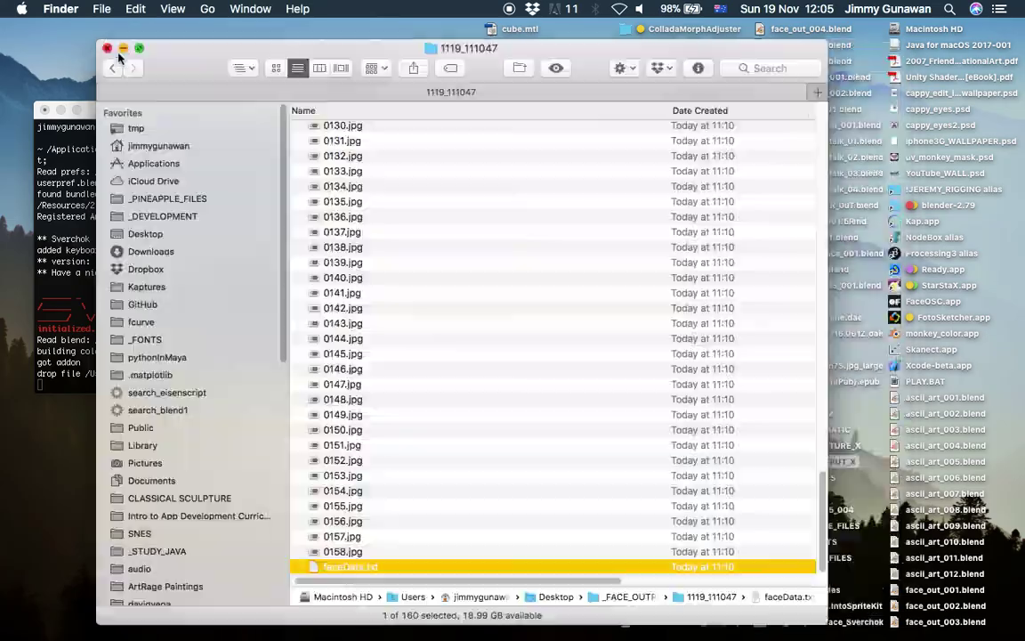
Switch to Blender, widen the text editor, and examine faceData.txt.001 full-screen up to its first lines before restoring the layout
key(ctrl+Right)
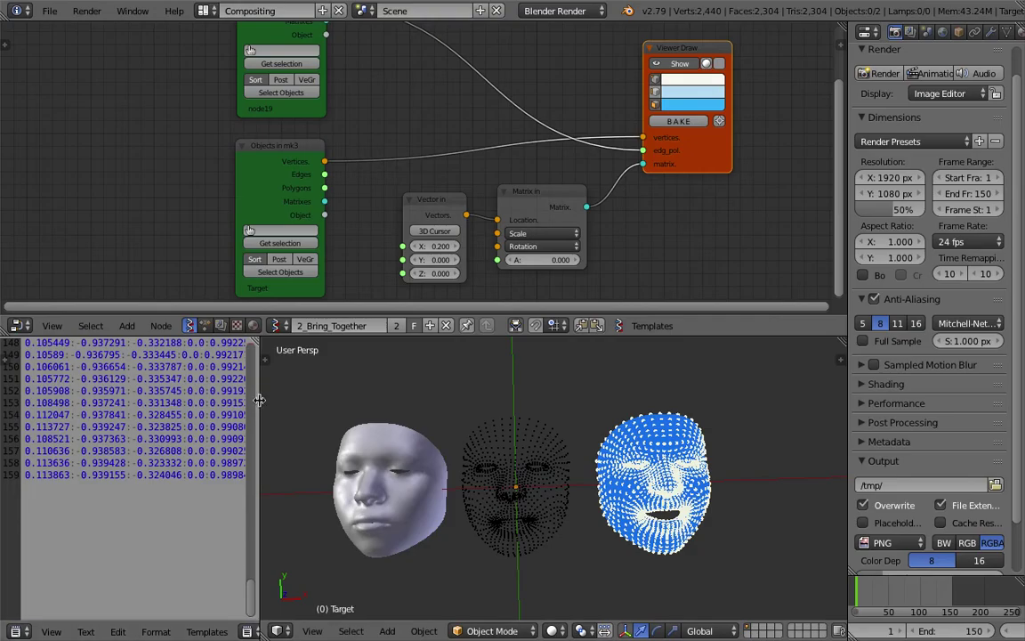
drag(258, 400, 656, 399)
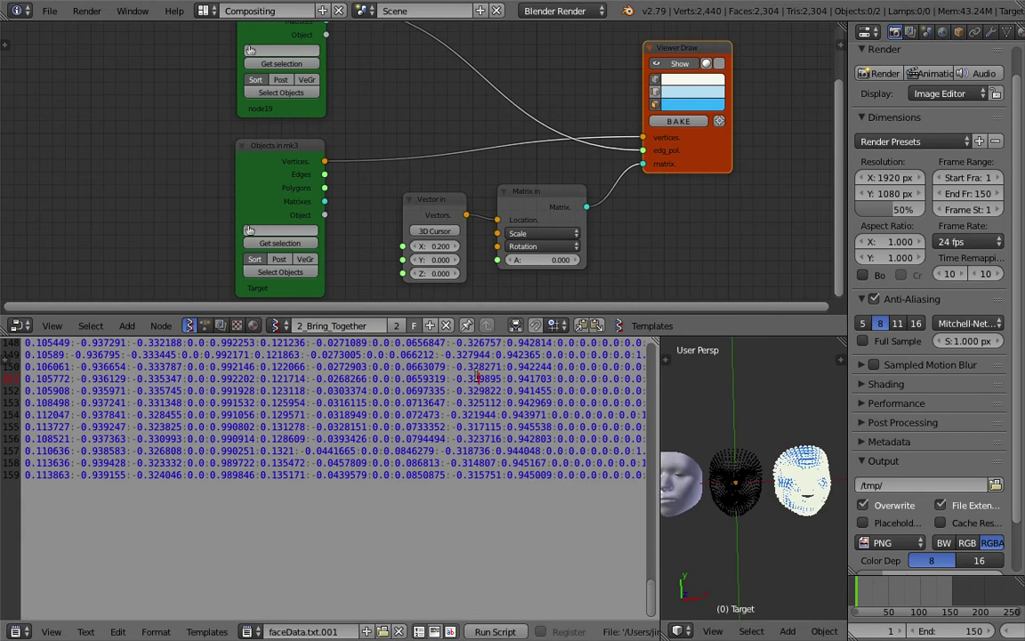
key(ctrl+Up)
scroll(476, 375, up, 7)
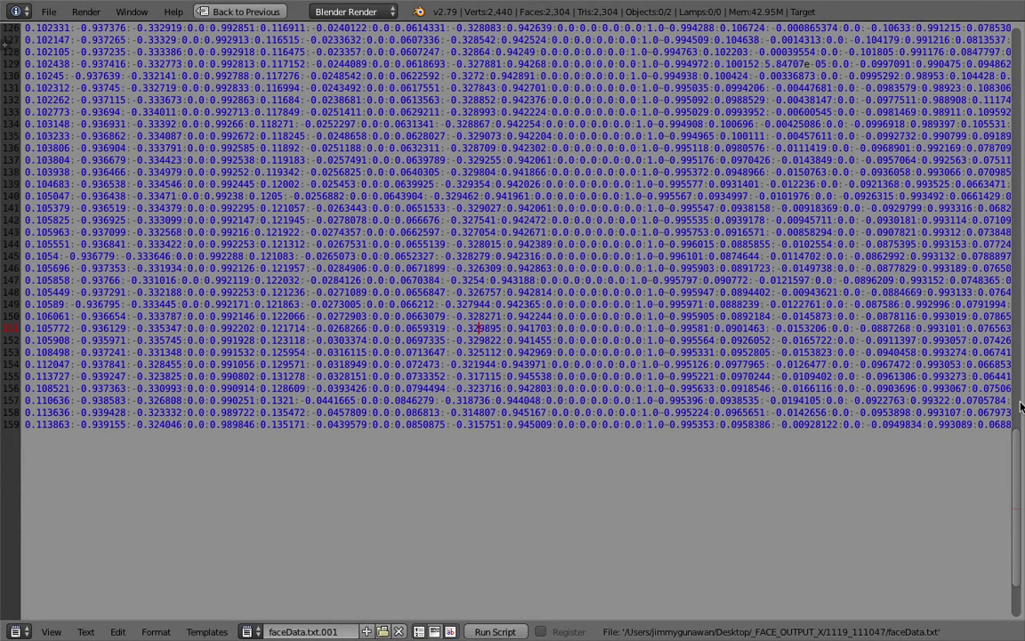
scroll(1021, 406, up, 20)
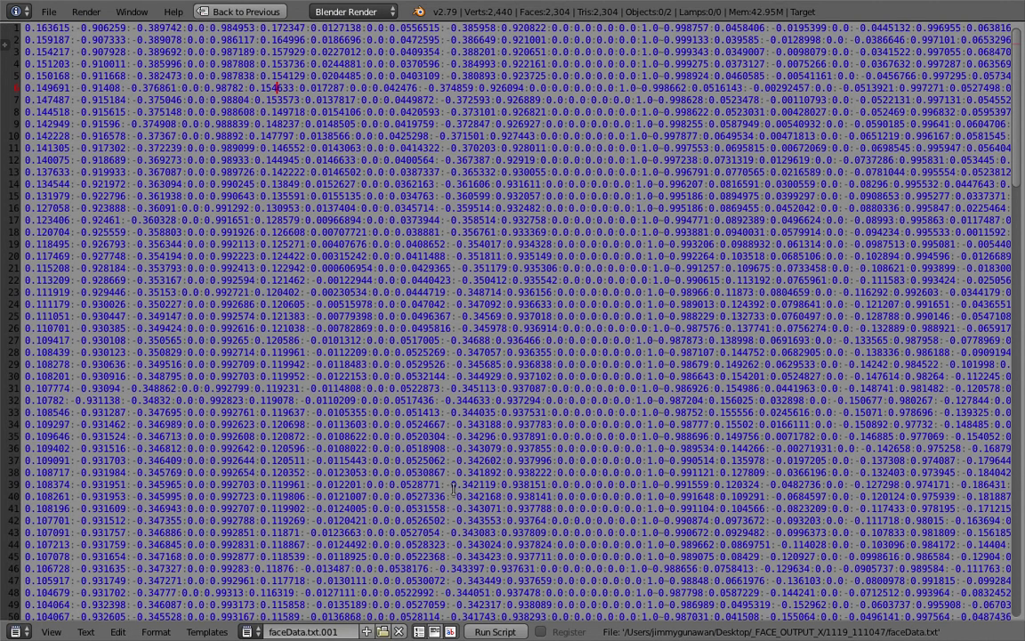
scroll(453, 488, down, 2)
click(240, 11)
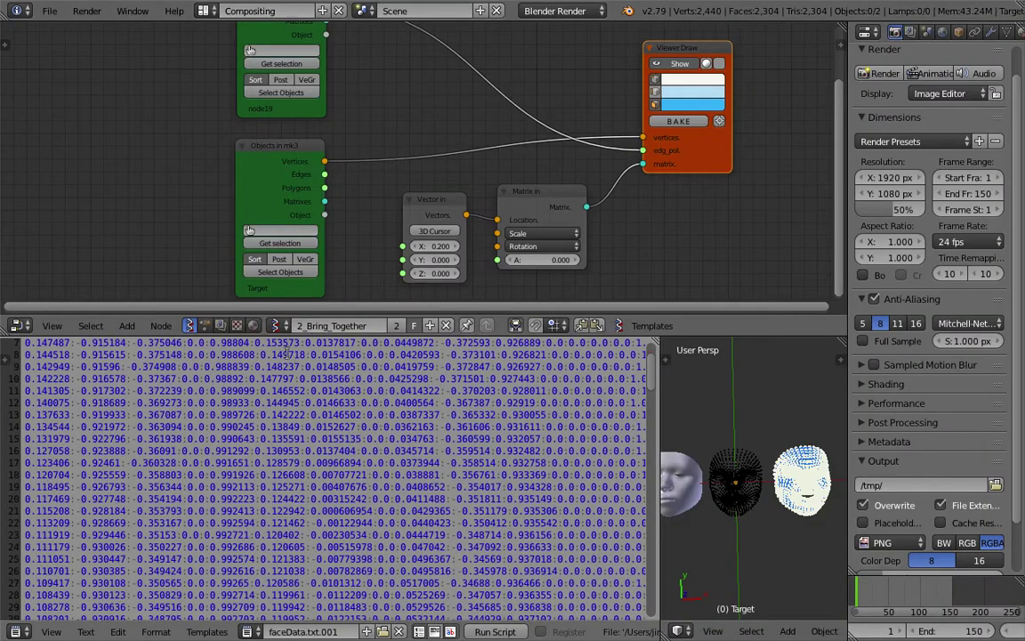
Switch the node editor to the Animation Nodes tree 1_Parse_Data and bring its text-parsing chain into view
middle_drag(393, 130, 398, 154)
scroll(315, 144, down, 4)
click(204, 326)
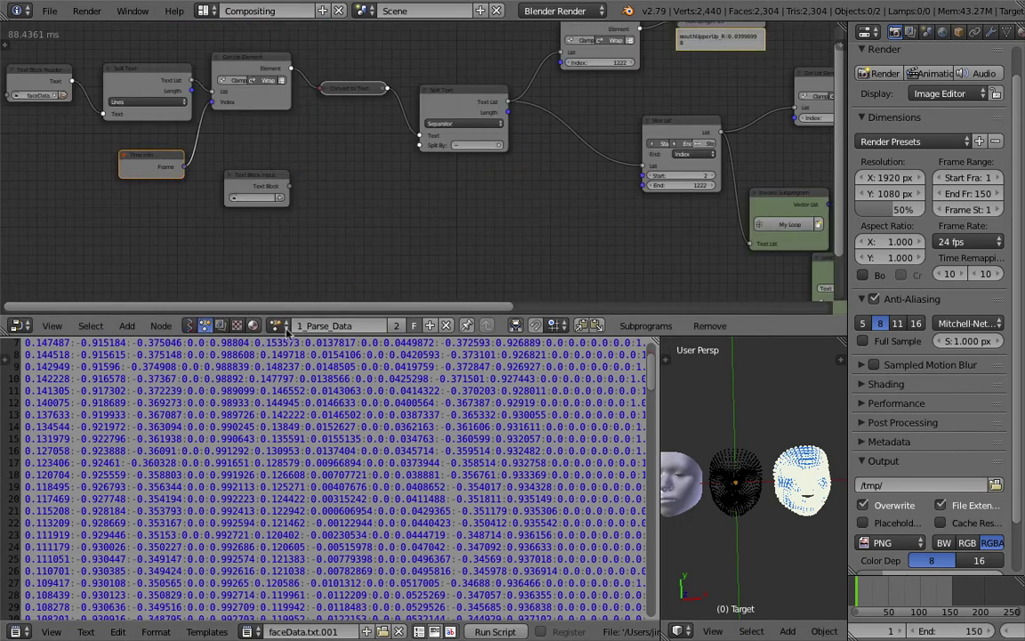
middle_drag(320, 188, 361, 245)
middle_drag(439, 175, 298, 245)
Move the Get List Element node with index 1222 higher, clearing space above the Split Text output links
scroll(429, 181, up, 4)
scroll(463, 211, up, 4)
middle_drag(463, 211, 347, 257)
scroll(347, 257, up, 3)
drag(312, 175, 296, 84)
middle_drag(281, 167, 458, 147)
scroll(458, 147, up, 2)
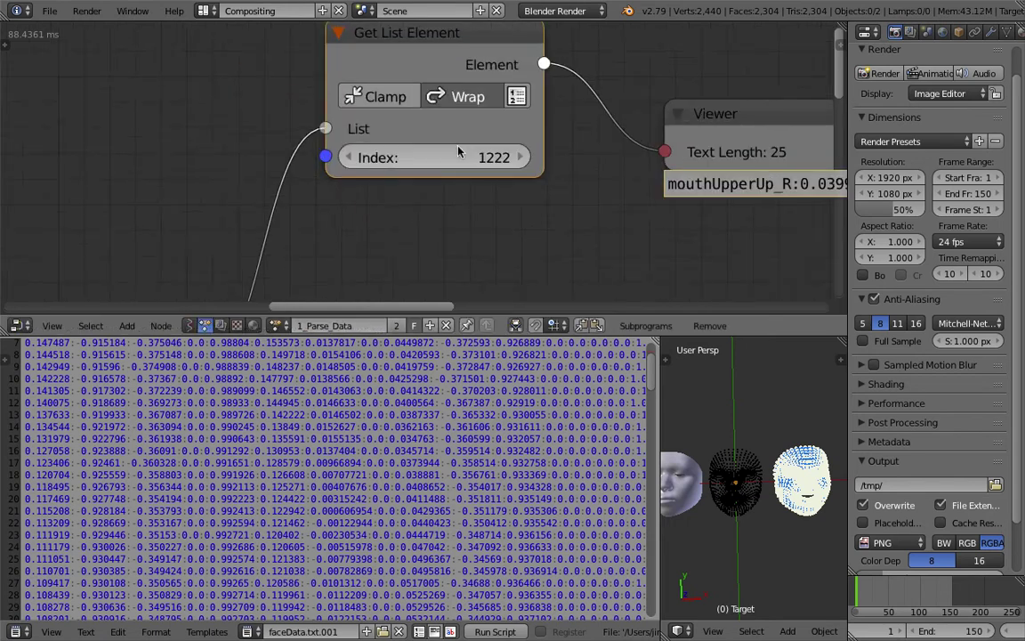
scroll(458, 149, down, 10)
middle_drag(367, 204, 450, 108)
middle_drag(343, 71, 339, 95)
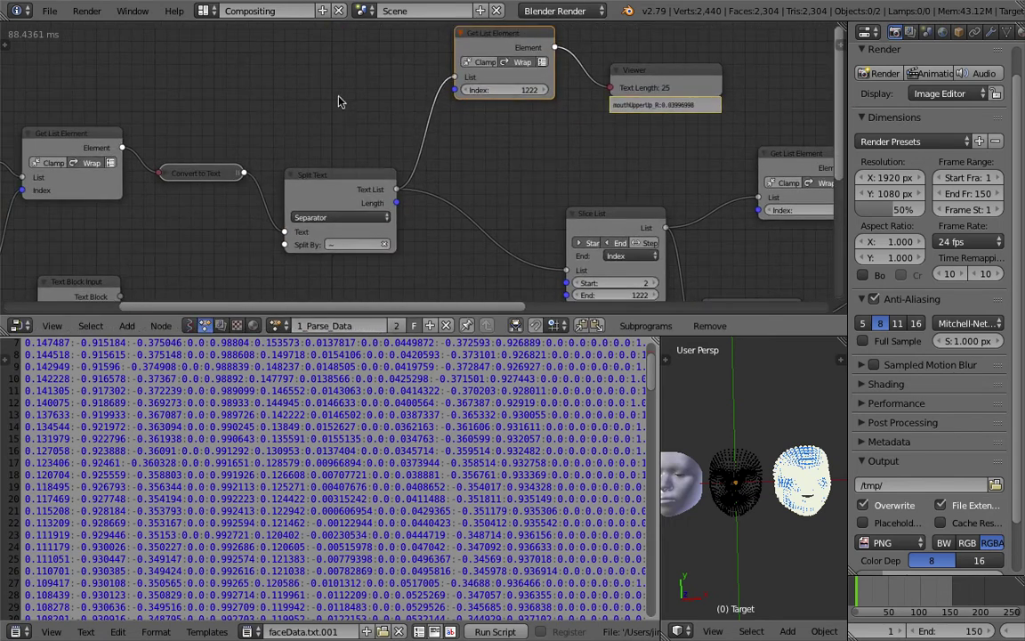
Add a Viewer node beside Split Text and connect the separator-split Text List output to it
key(ctrl+a)
text(view)
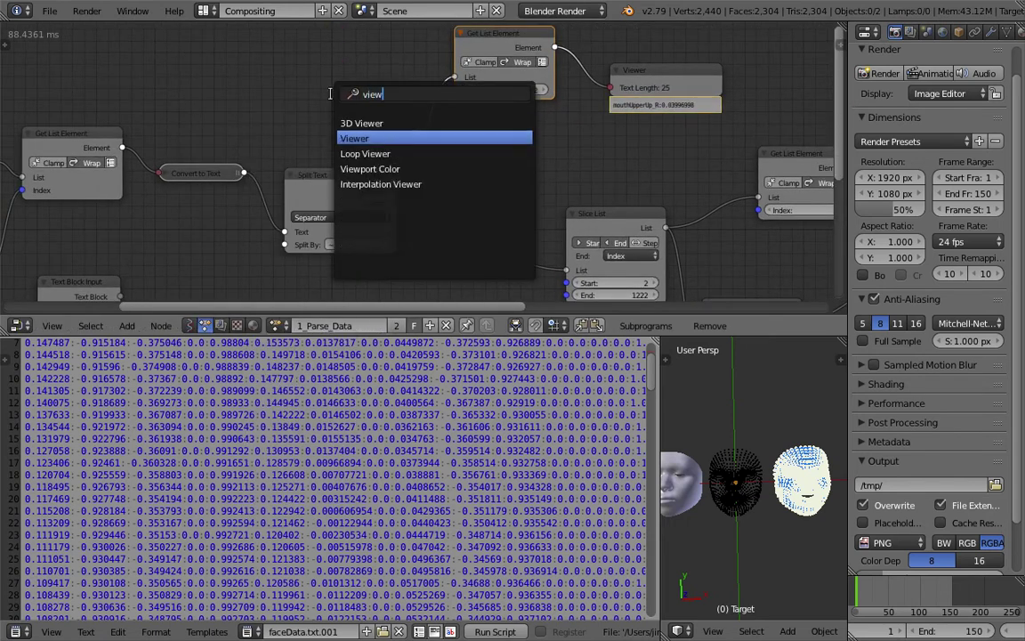
key(Return)
click(459, 142)
drag(398, 188, 459, 148)
Examine the split list in the new Viewer, from the long first two entries through the three-value entries beside Slice List
scroll(428, 146, up, 7)
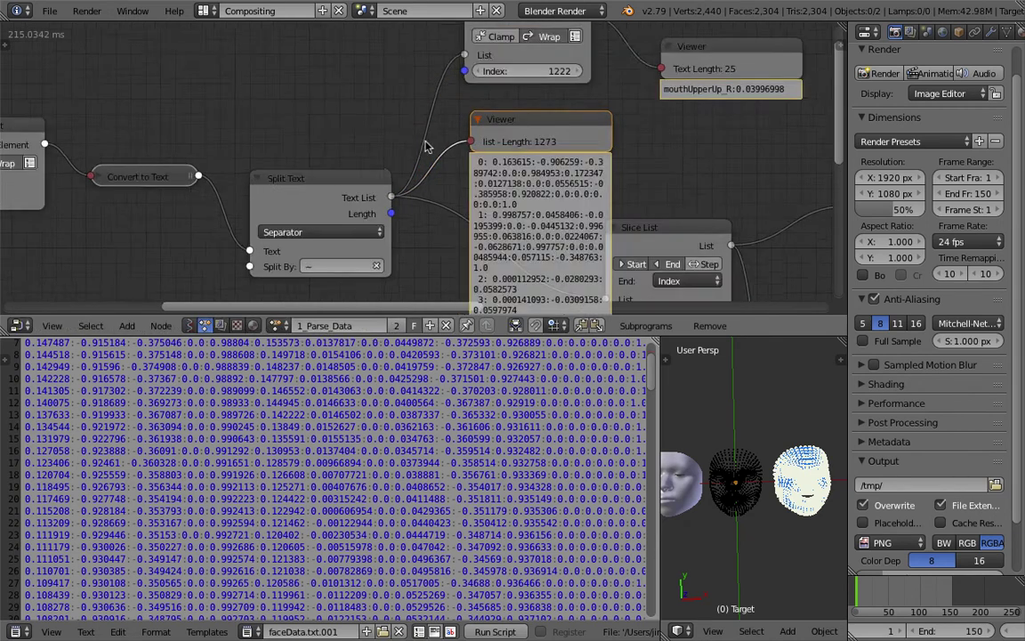
middle_drag(429, 148, 353, 230)
scroll(439, 145, up, 2)
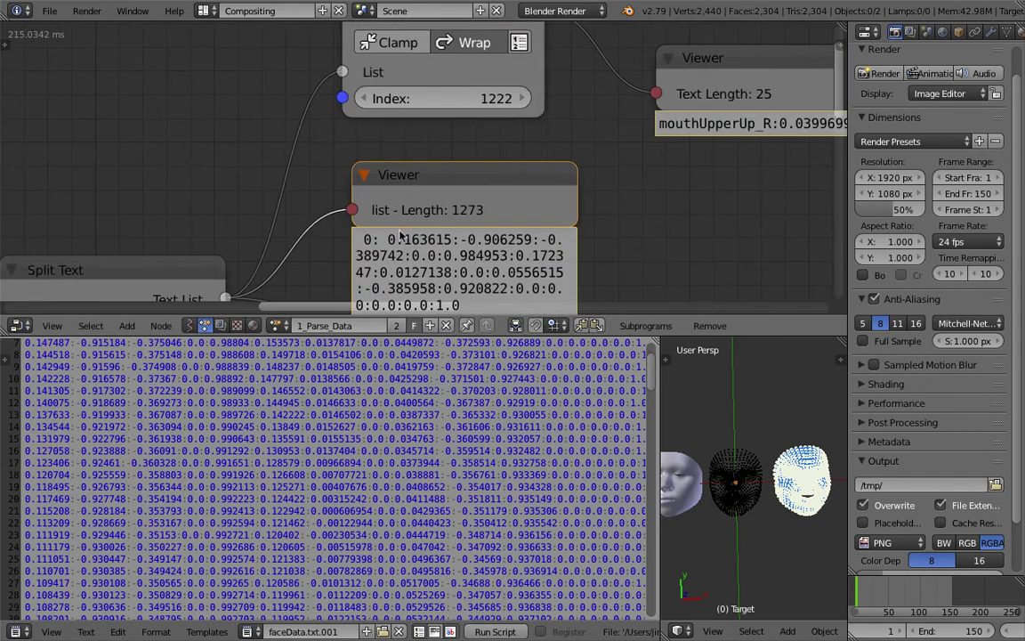
scroll(461, 232, up, 1)
scroll(510, 208, down, 2)
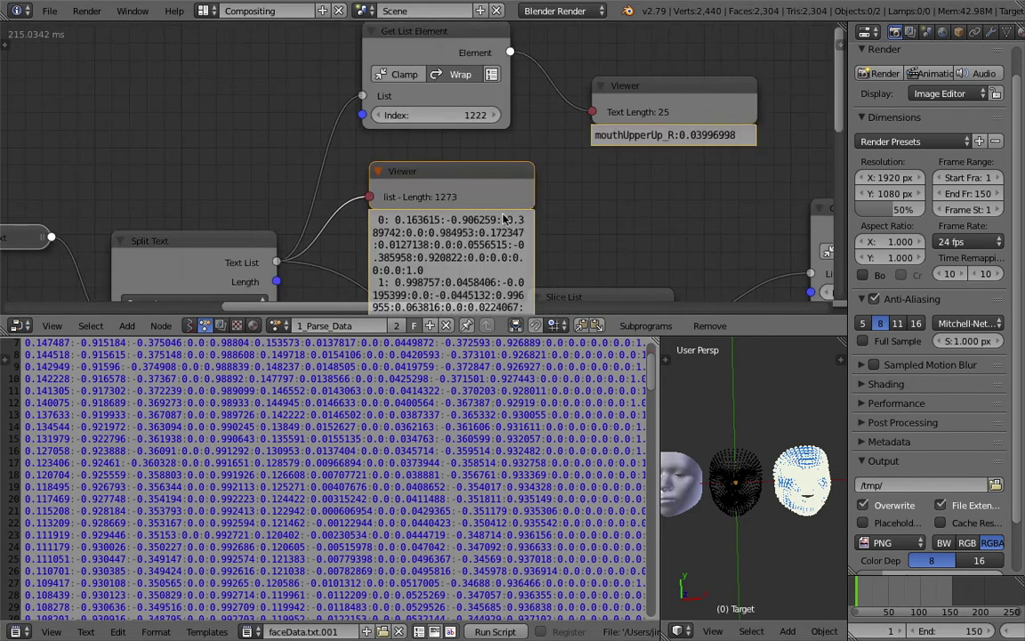
scroll(467, 180, up, 1)
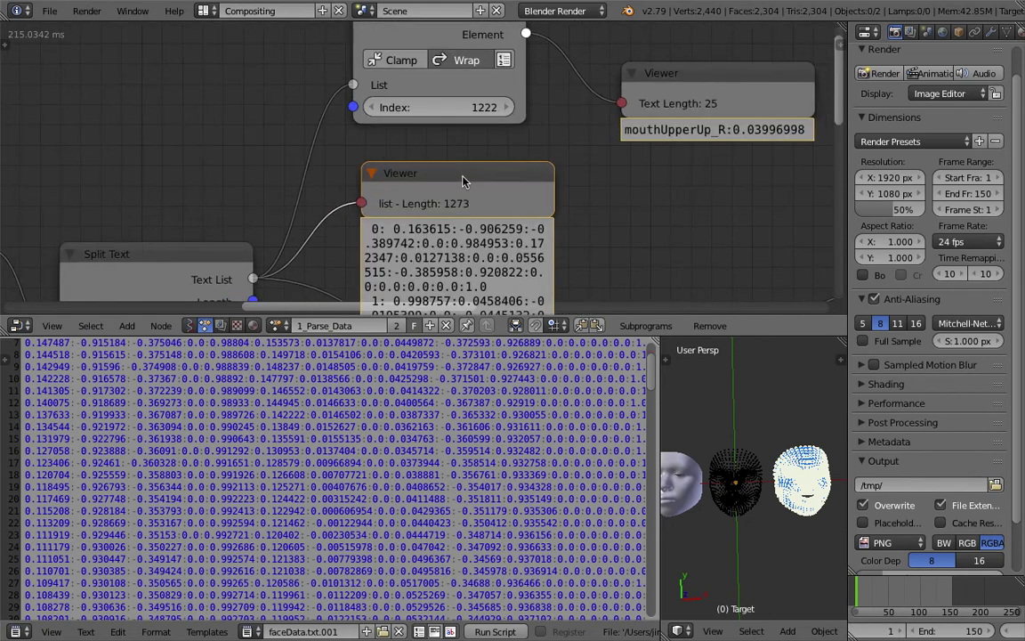
scroll(460, 185, down, 1)
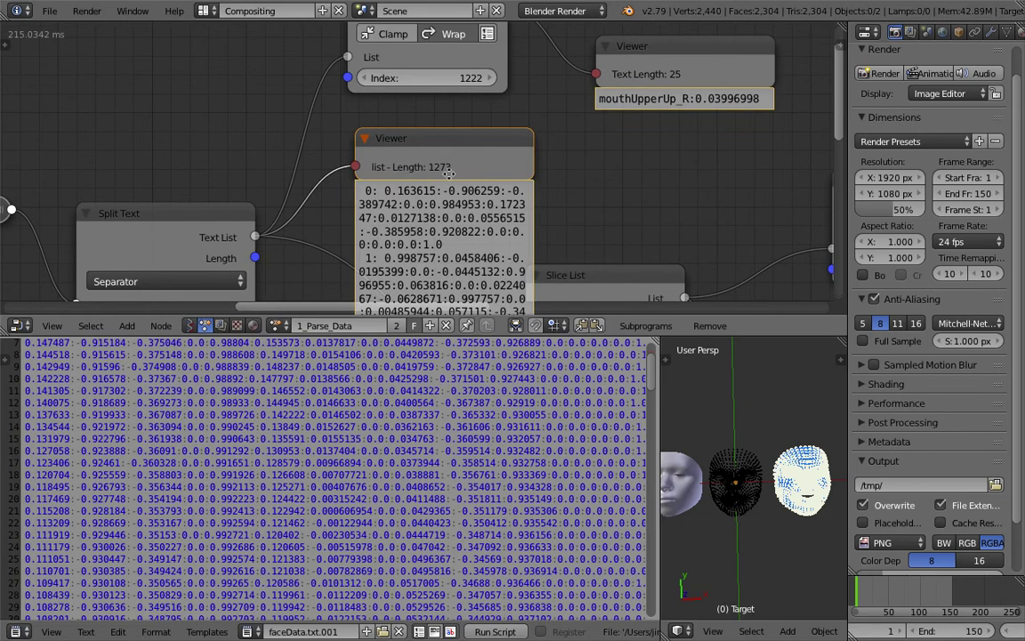
middle_drag(448, 174, 450, 147)
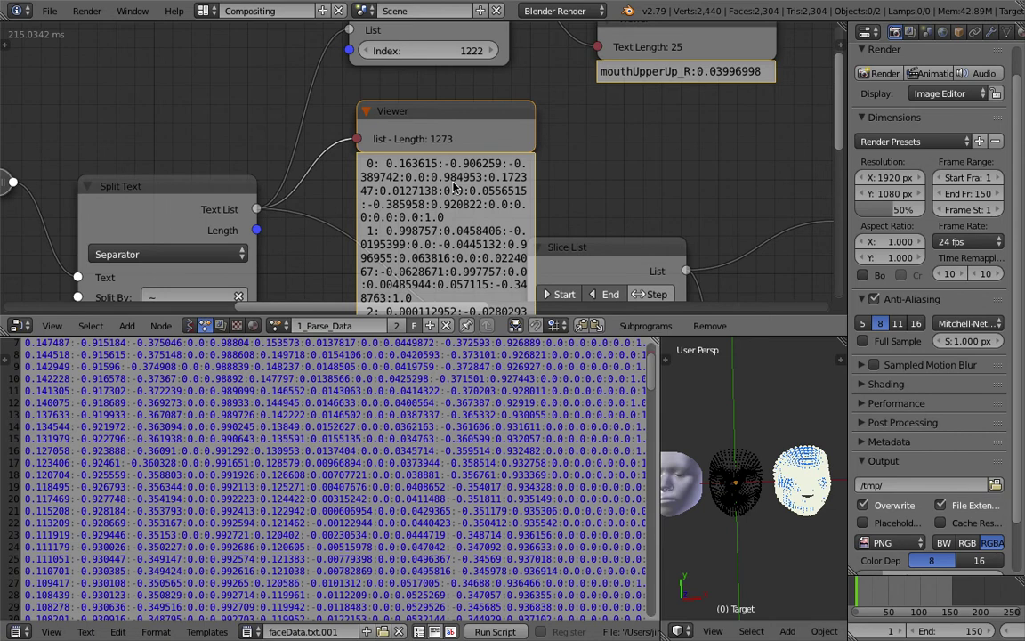
middle_drag(453, 188, 427, 92)
middle_drag(396, 234, 384, 155)
middle_drag(351, 217, 359, 174)
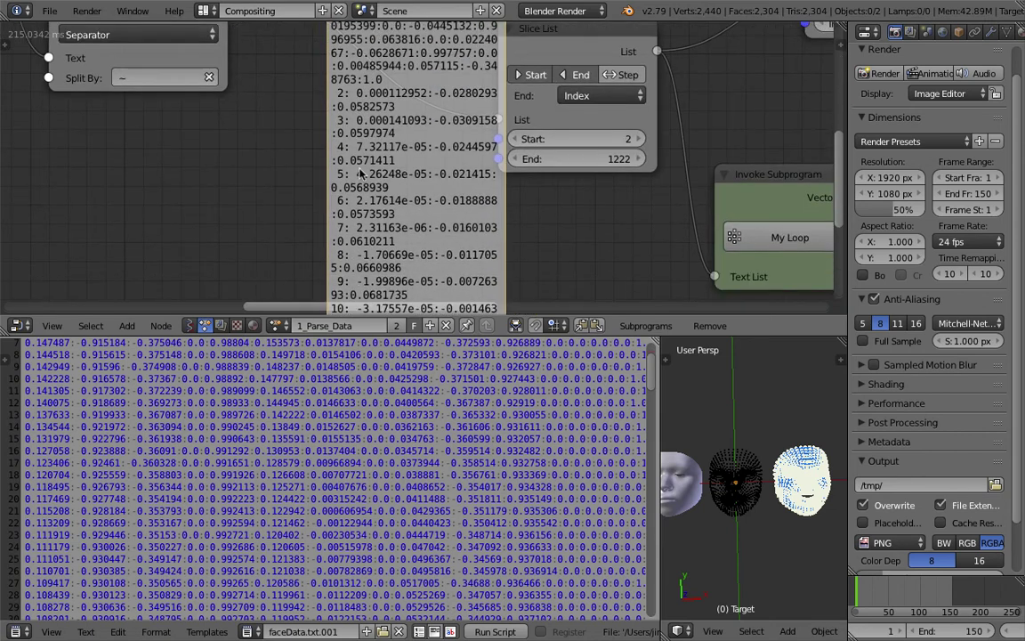
scroll(356, 194, down, 2)
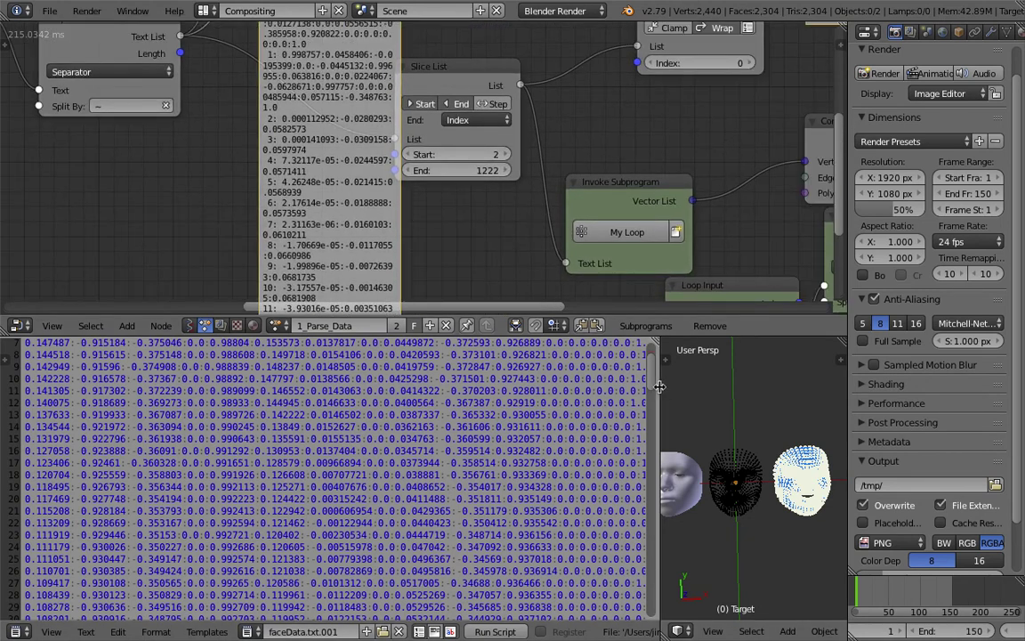
Widen the 3D view into the text editor's space, select the Target point face, and inspect its vertices closely
drag(659, 385, 508, 385)
right_click(641, 483)
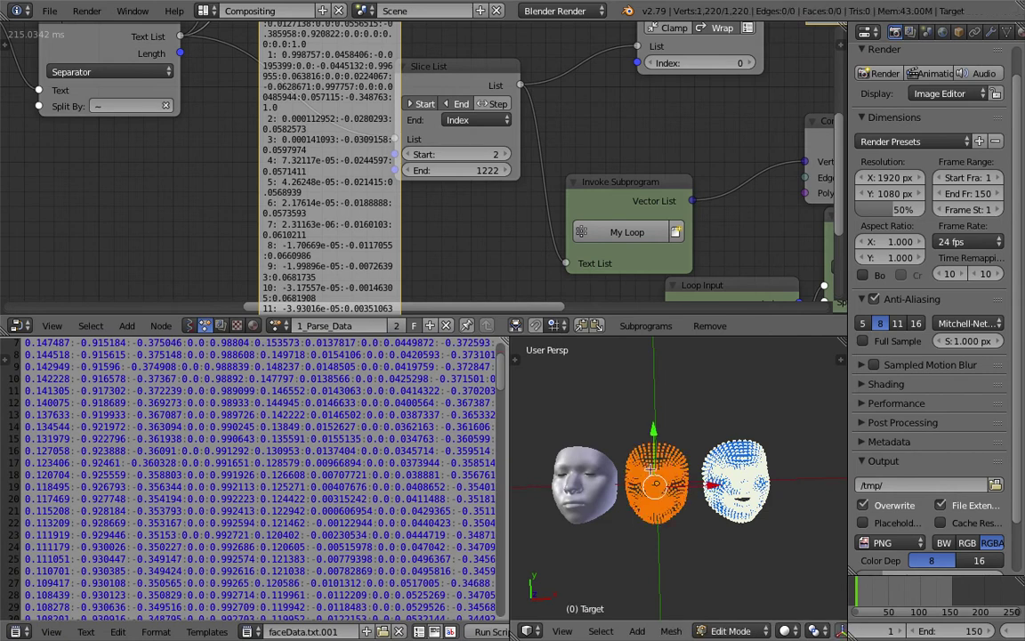
scroll(649, 480, up, 6)
scroll(642, 452, down, 4)
middle_drag(643, 449, 638, 442)
Compare the first entries of the Split Text Viewer list with the Target face's points in the 3D view
middle_drag(297, 189, 286, 269)
scroll(329, 186, up, 3)
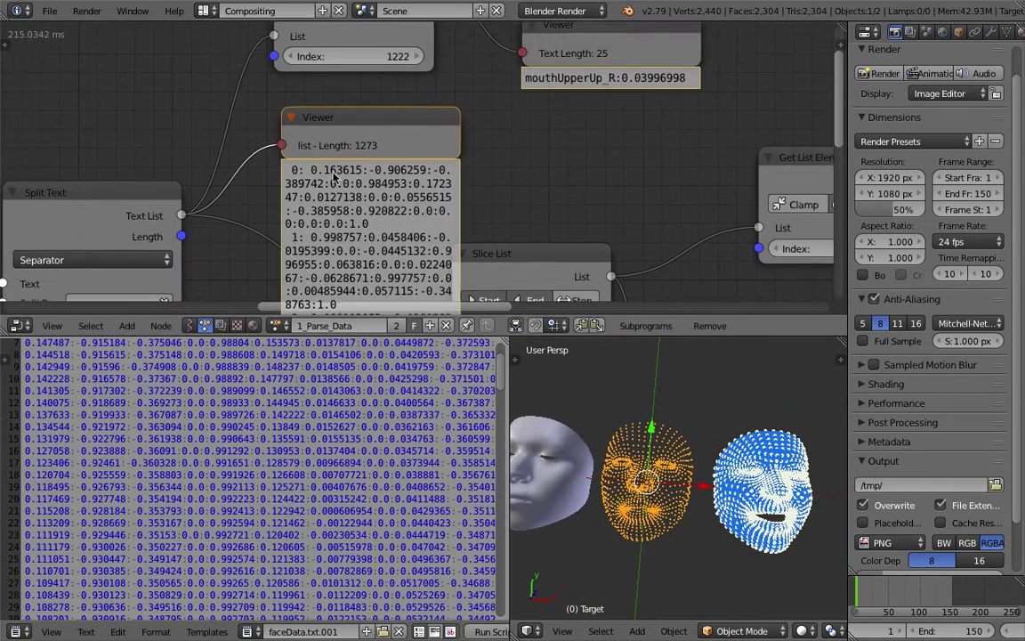
scroll(331, 180, up, 1)
middle_drag(368, 148, 396, 110)
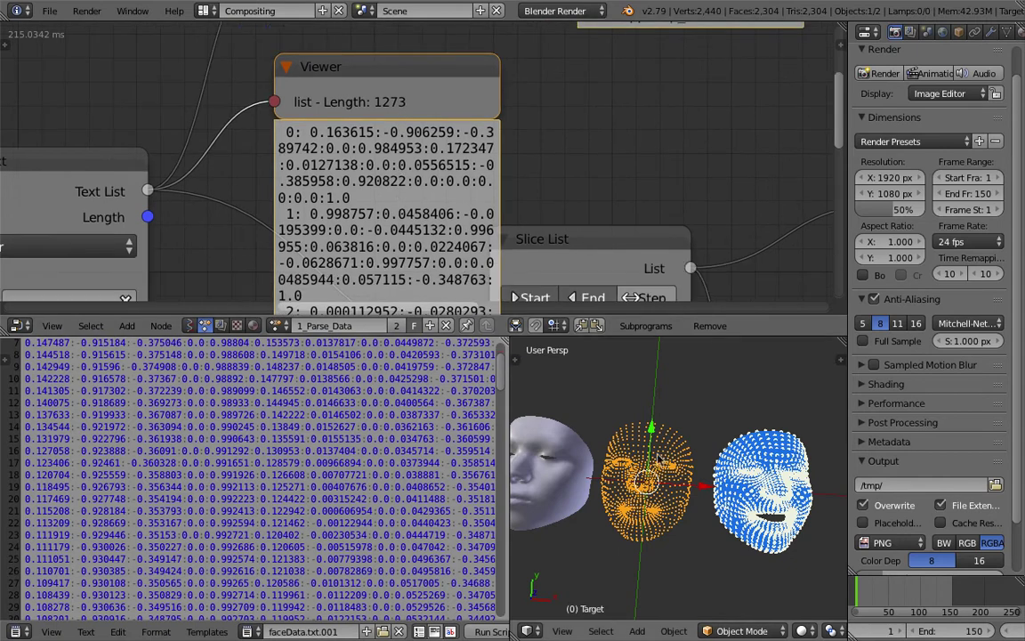
scroll(667, 456, up, 3)
scroll(584, 444, down, 3)
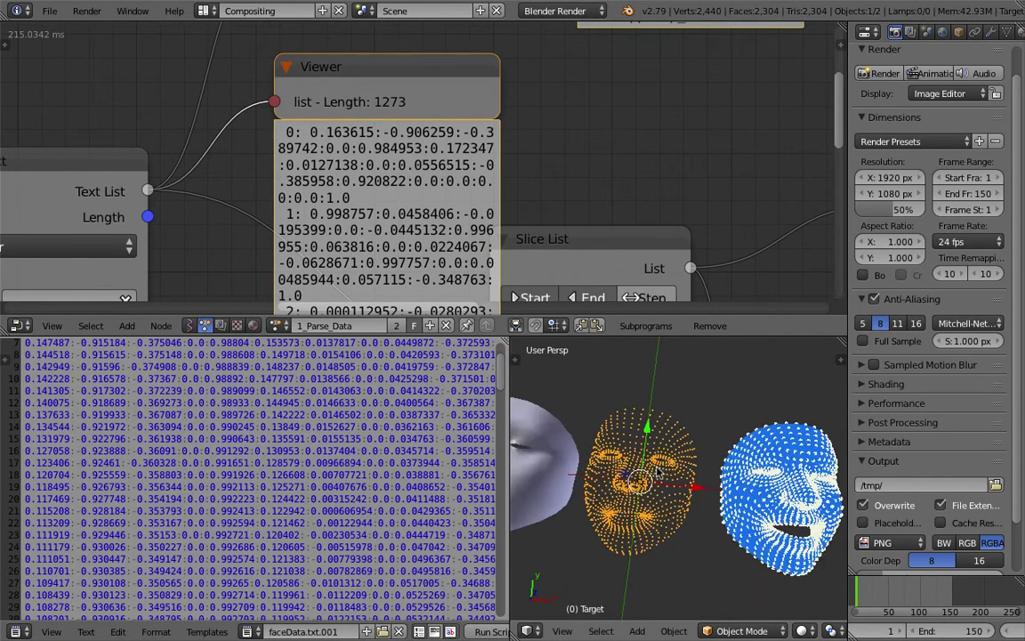
middle_drag(390, 210, 412, 255)
middle_drag(425, 149, 412, 62)
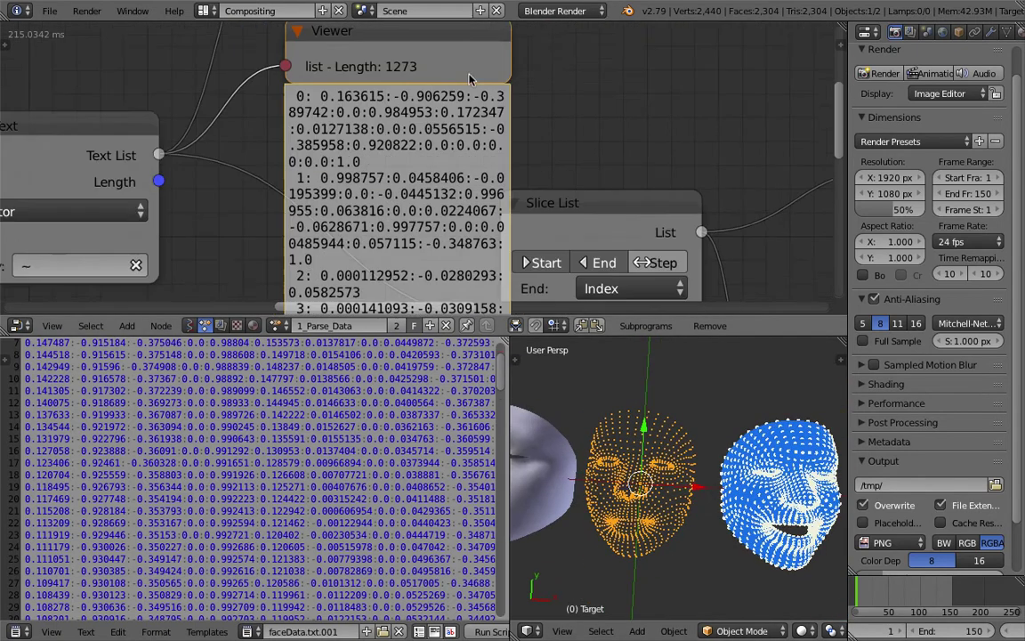
Delete the Viewer node attached to Split Text's Text List output
scroll(453, 153, down, 1)
middle_drag(453, 153, 444, 269)
middle_drag(457, 145, 385, 218)
key(x)
Move the mouthUpperUp_R Viewer closer to its Get List Element node and widen it
scroll(384, 218, up, 1)
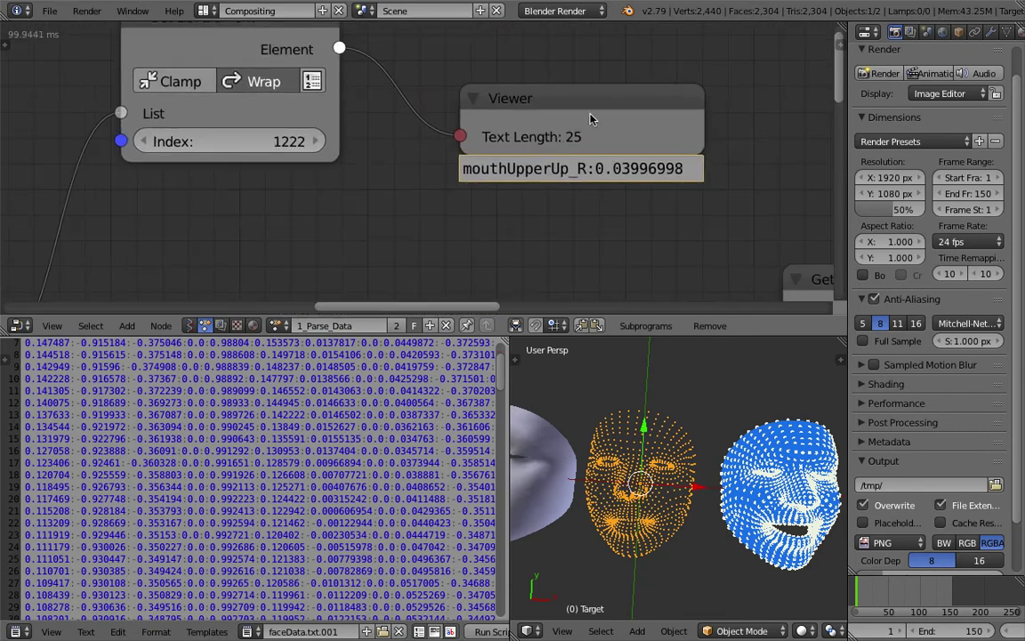
drag(589, 119, 565, 121)
drag(676, 130, 735, 131)
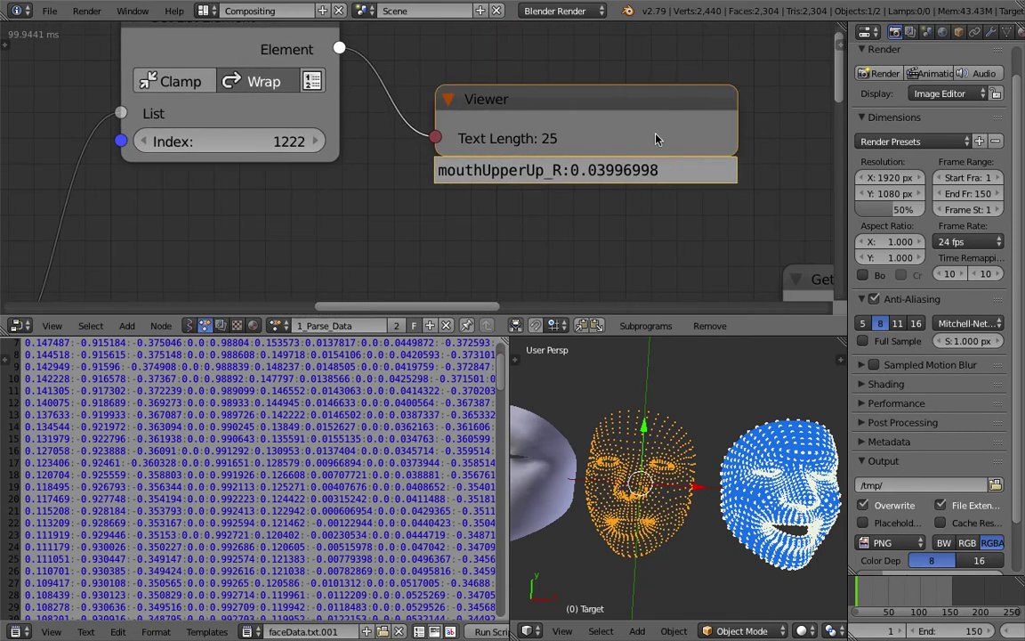
middle_drag(596, 147, 634, 152)
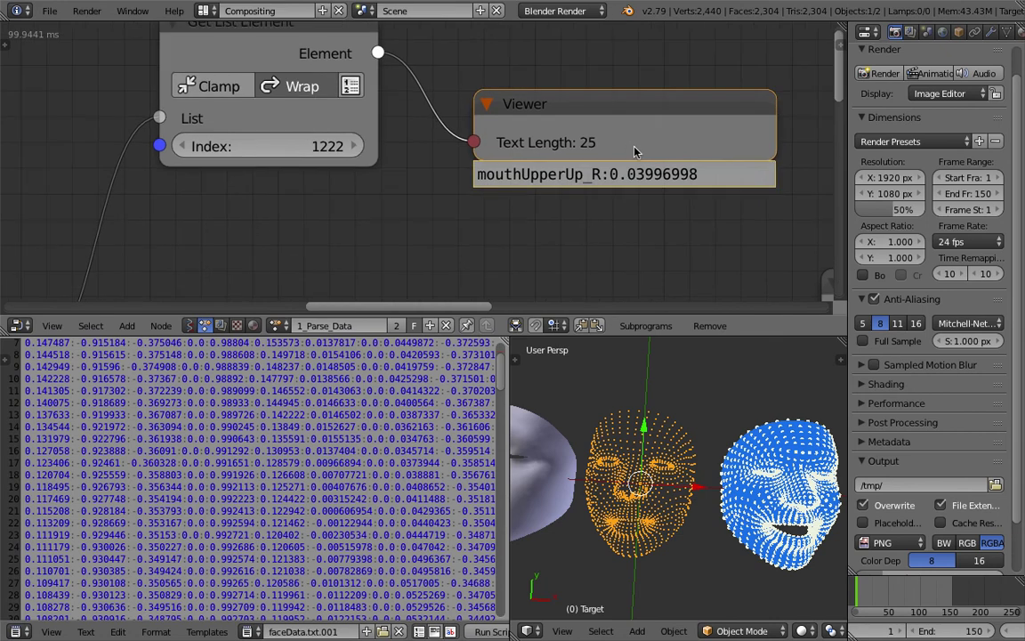
scroll(637, 151, down, 1)
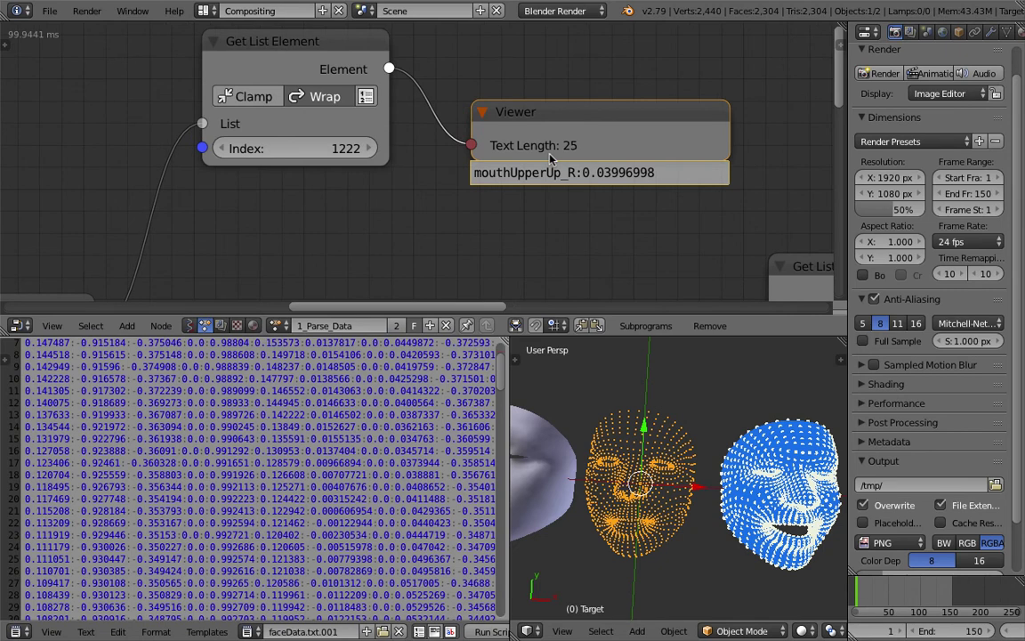
Shift the mouthUpperUp_R Viewer slightly up and its Get List Element node slightly down and outward
scroll(545, 156, down, 4)
middle_drag(580, 149, 607, 149)
drag(577, 136, 576, 113)
mouse_move(565, 122)
middle_down()
mouse_move(592, 105)
mouse_move(584, 113)
middle_up()
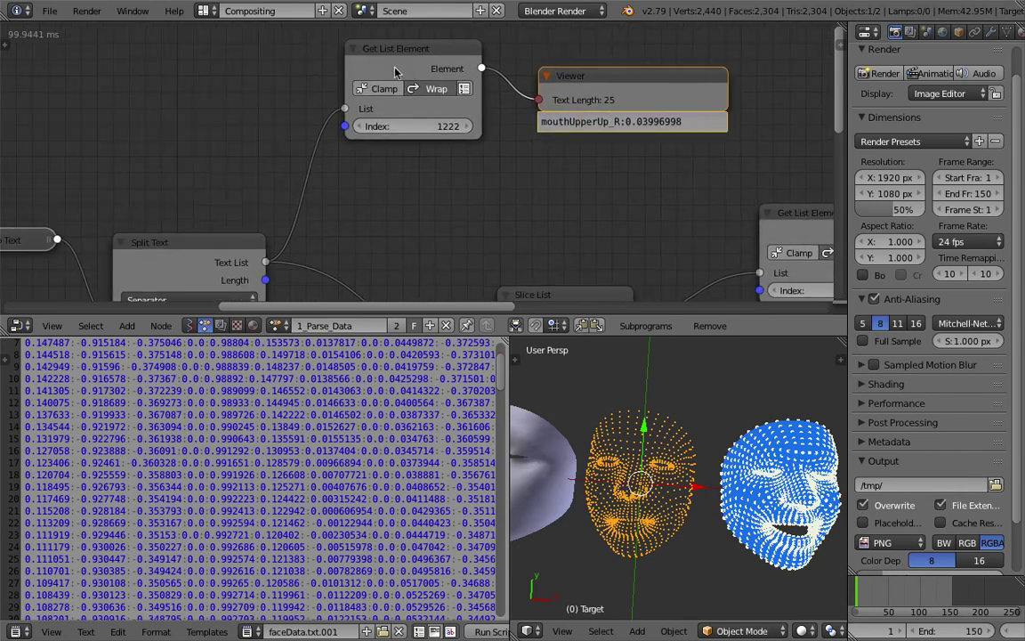
drag(395, 68, 382, 78)
middle_drag(381, 78, 448, 66)
Narrow the text editor in favour of the 3D view and resize the properties editor slightly wider, with the whole node tree in view
scroll(373, 178, down, 3)
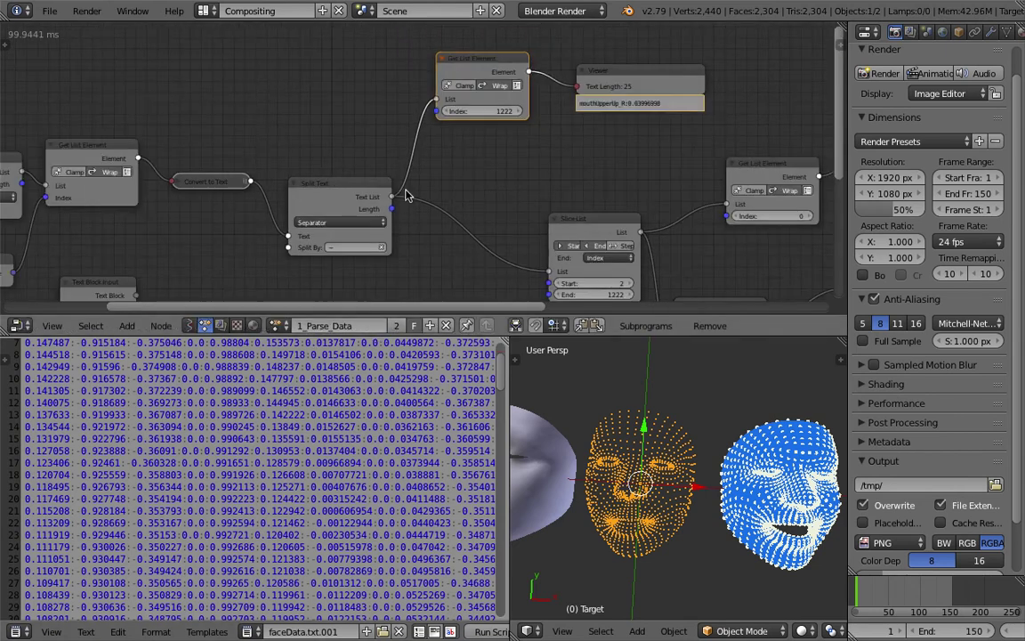
drag(844, 134, 915, 144)
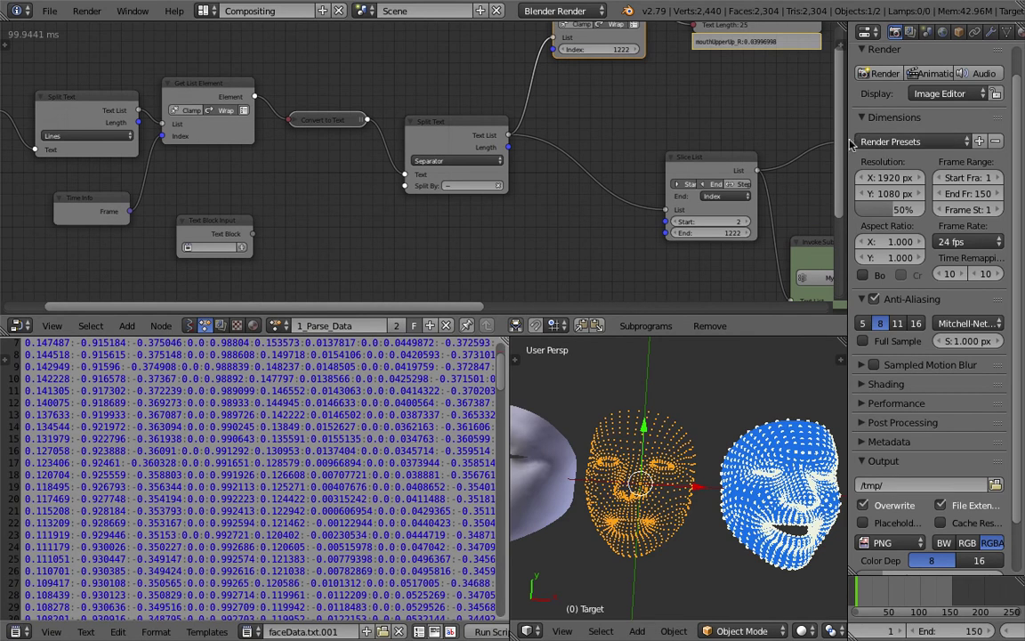
drag(847, 141, 989, 143)
scroll(647, 228, down, 4)
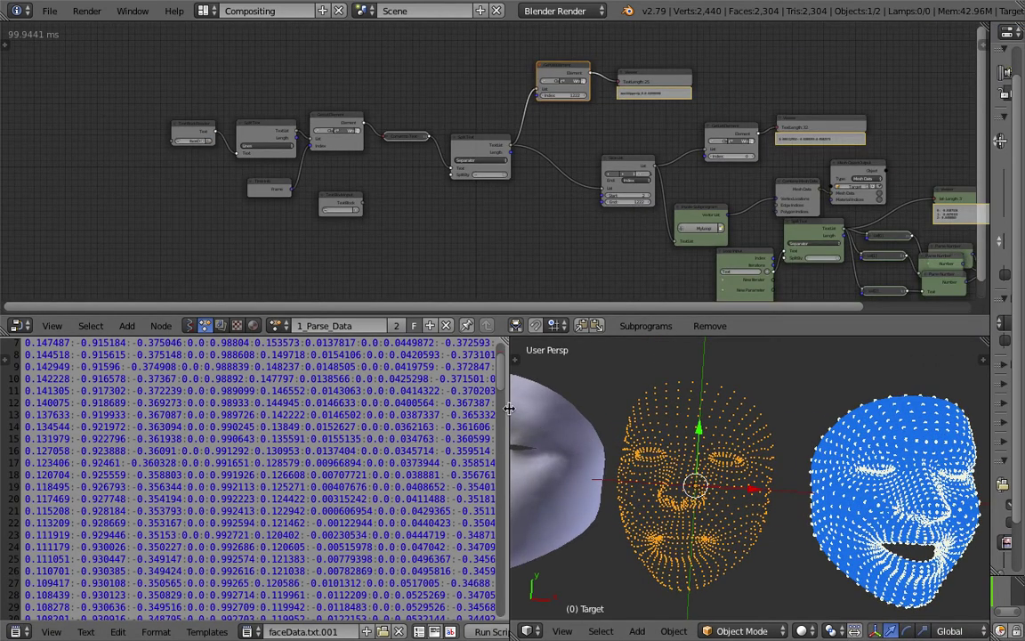
drag(509, 408, 414, 418)
scroll(927, 453, down, 3)
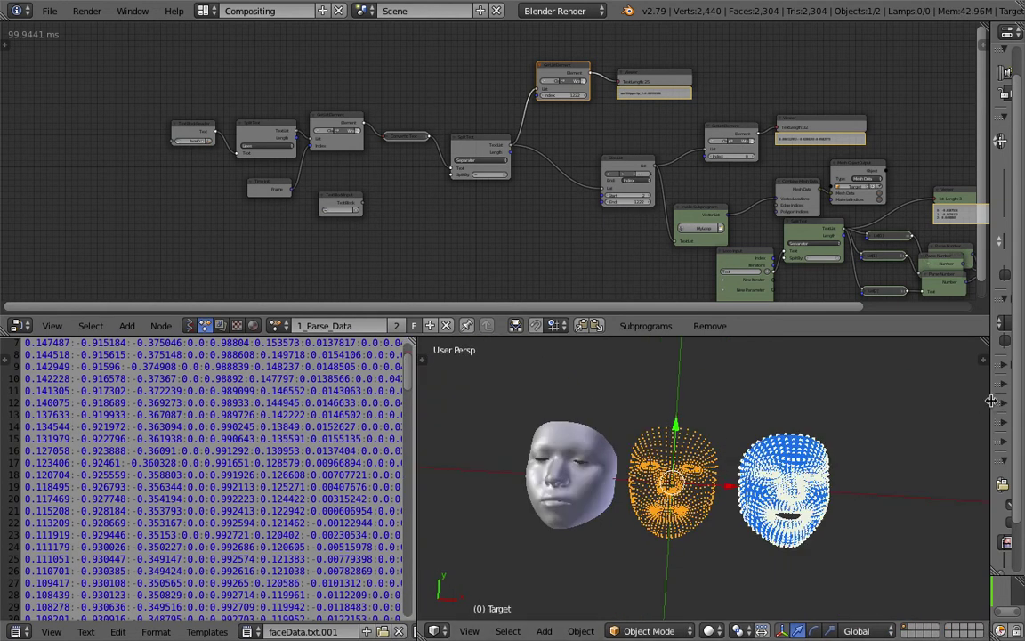
drag(991, 400, 828, 400)
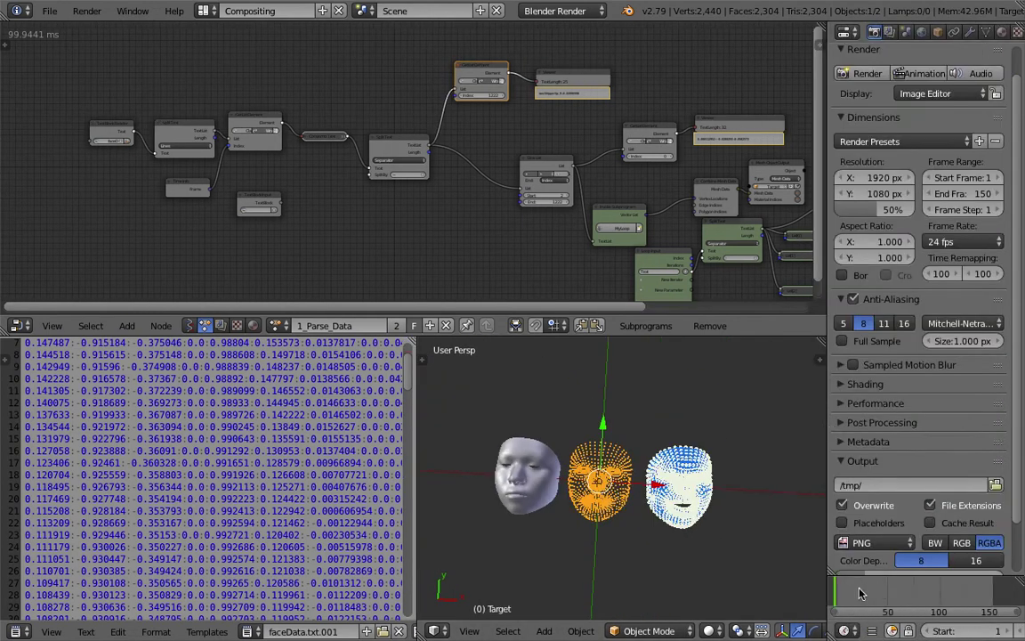
Scrub the animation to frame 40 and inspect the resulting expression on the faces in the 3D view
mouse_move(872, 590)
mouse_down()
mouse_move(896, 595)
mouse_move(878, 594)
mouse_up()
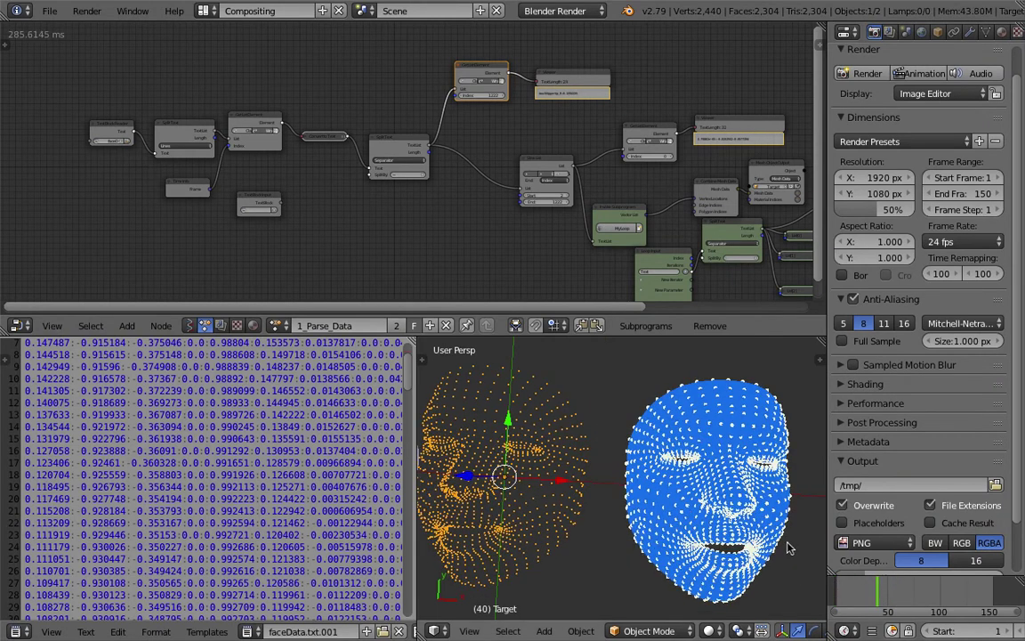
scroll(680, 530, down, 3)
shift+middle_drag(500, 500, 576, 508)
scroll(534, 489, up, 2)
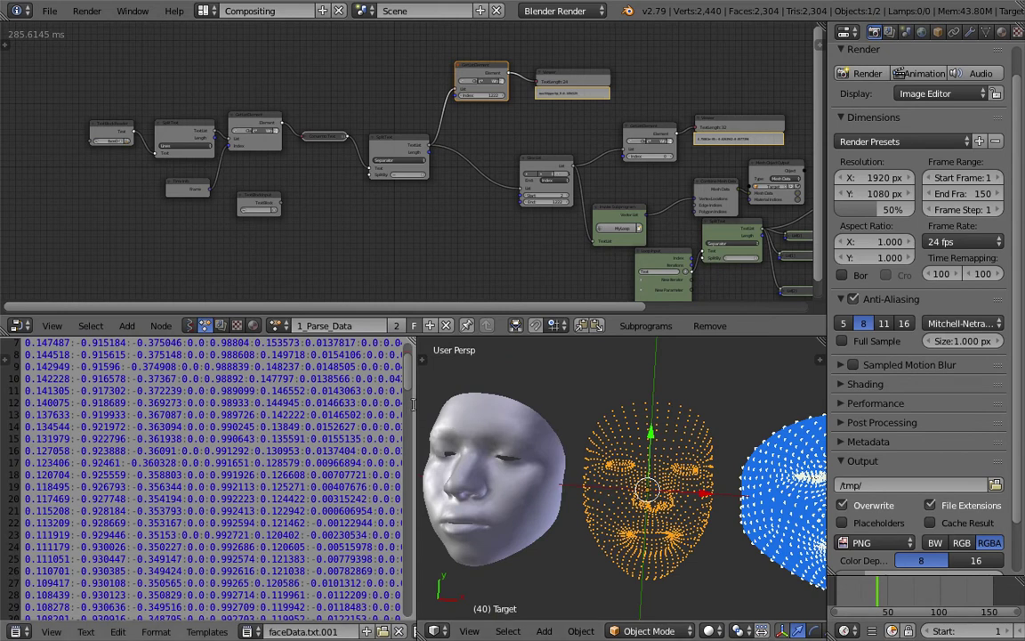
Narrow the text editor further and frame all three faces together in the enlarged 3D view
drag(418, 409, 299, 419)
scroll(570, 465, down, 3)
shift+middle_drag(572, 466, 516, 465)
scroll(513, 464, up, 2)
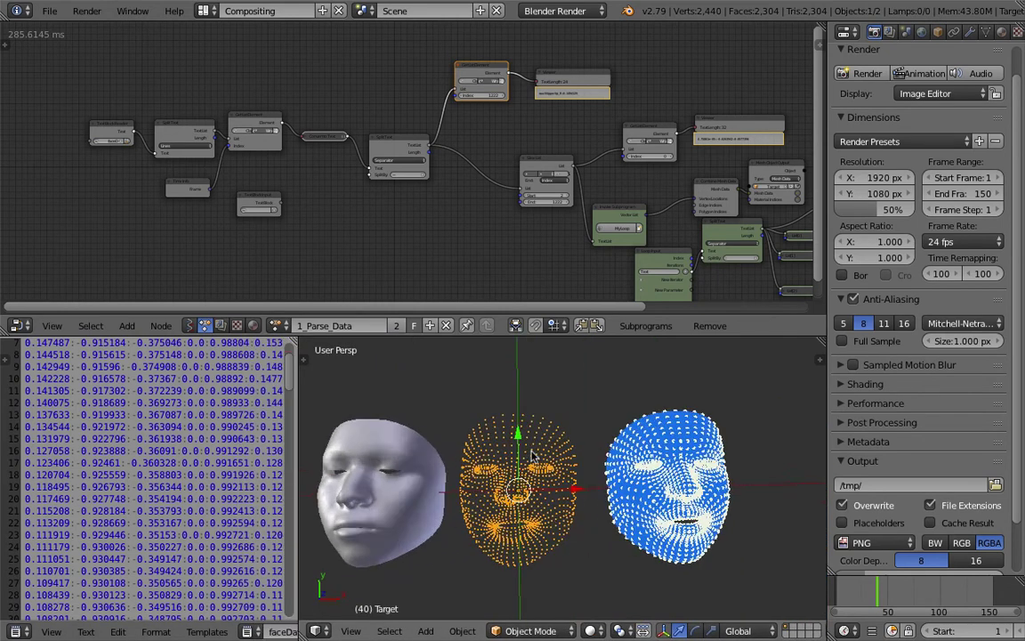
Save the blend file, overwriting the existing version
key(ctrl+s)
click(523, 452)
middle_drag(459, 422, 445, 400)
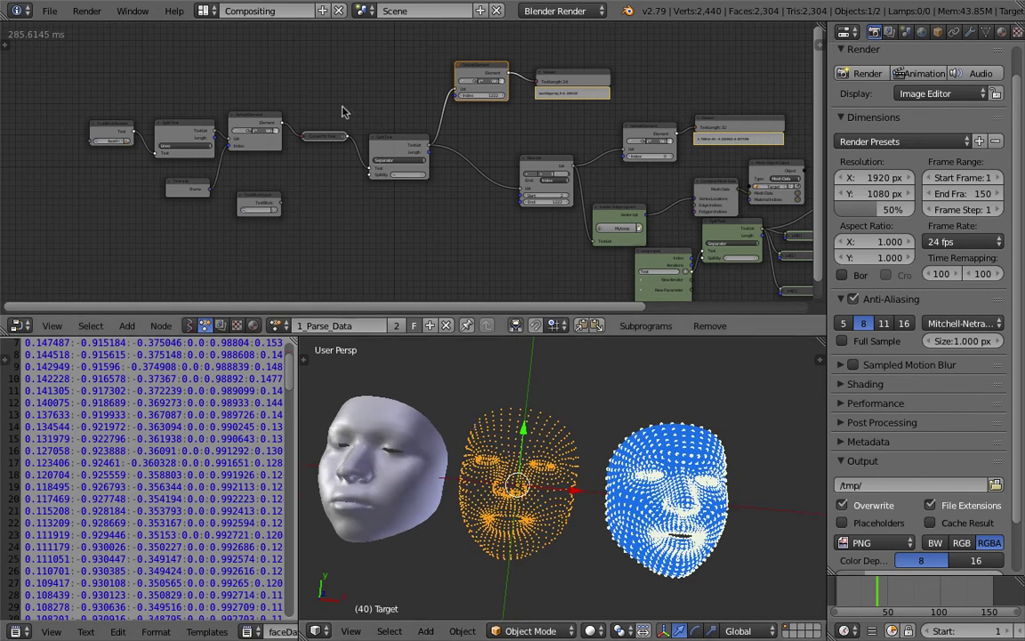
Delete the unconnected Text Block Input node from the 1_Parse_Data tree
mouse_move(398, 176)
middle_down()
mouse_move(361, 167)
mouse_move(517, 172)
mouse_move(403, 197)
middle_up()
scroll(363, 168, up, 2)
scroll(494, 195, up, 2)
middle_drag(290, 187, 307, 191)
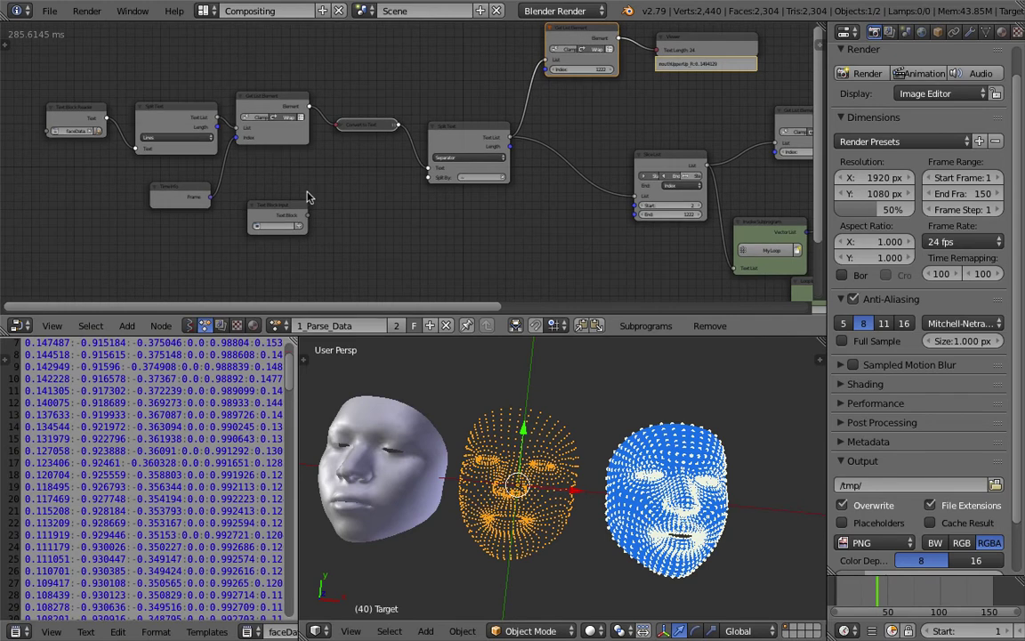
middle_drag(328, 212, 358, 216)
click(290, 214)
key(Delete)
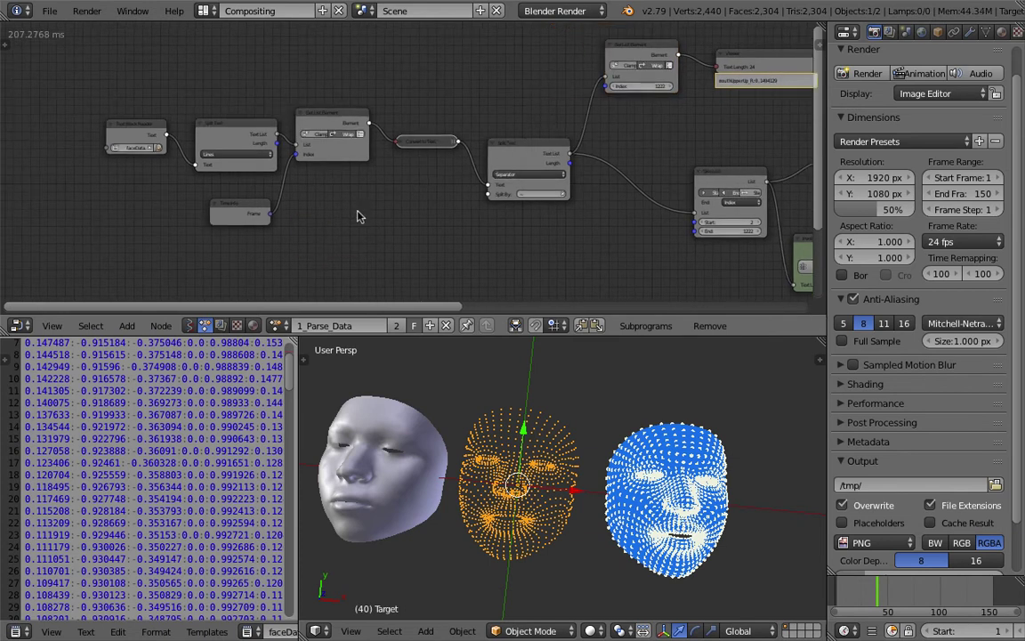
scroll(357, 215, up, 3)
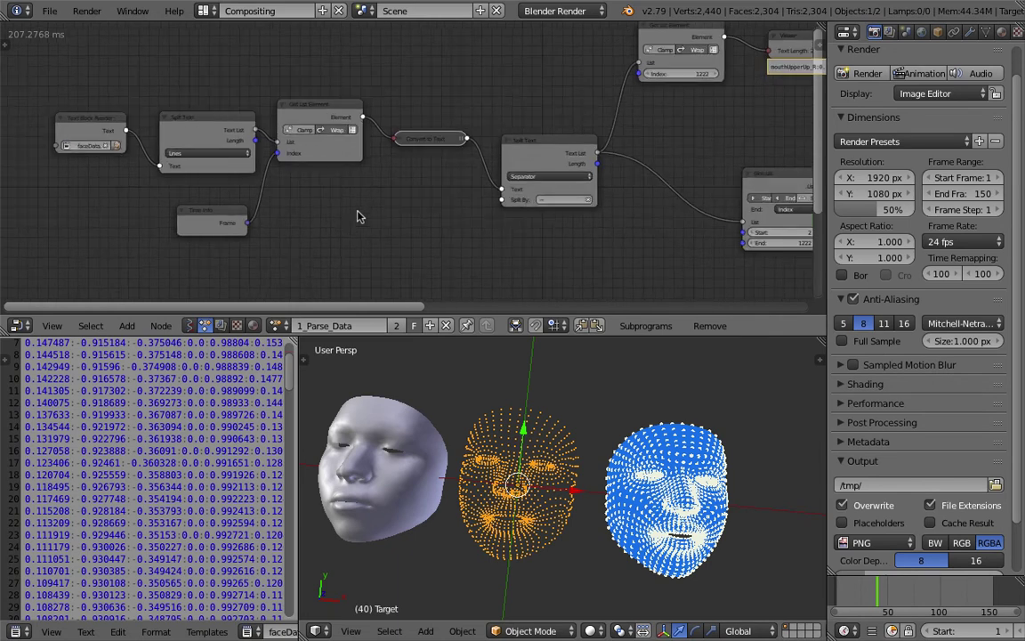
middle_drag(446, 299, 503, 275)
scroll(481, 407, up, 2)
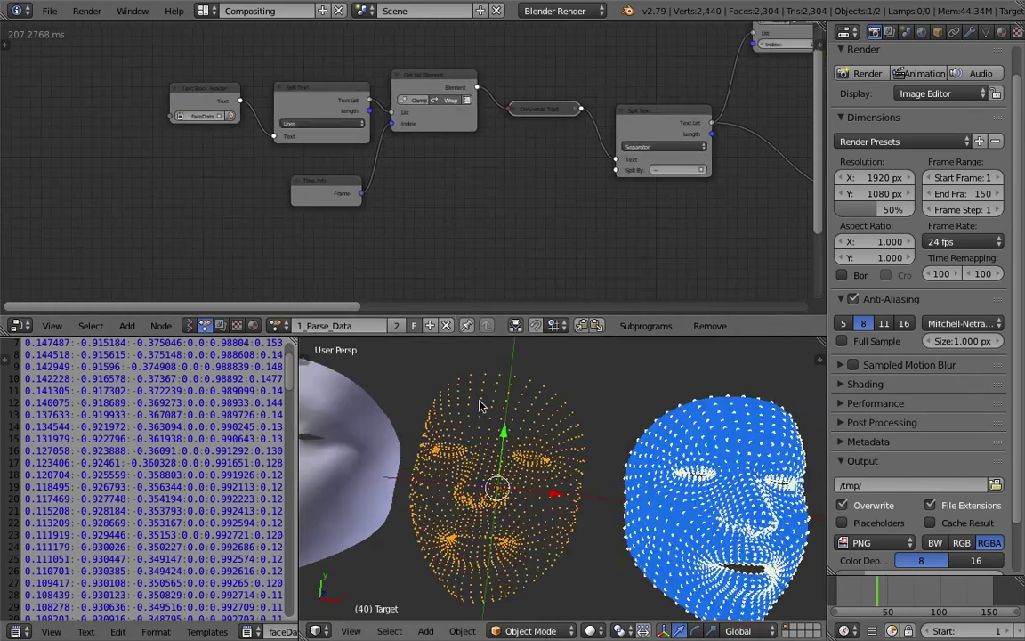
Frame the three faces in the 3D view and examine the text-reading nodes at the start of the 1_Parse_Data tree
scroll(528, 420, down, 2)
middle_drag(508, 414, 505, 389)
middle_drag(339, 171, 382, 189)
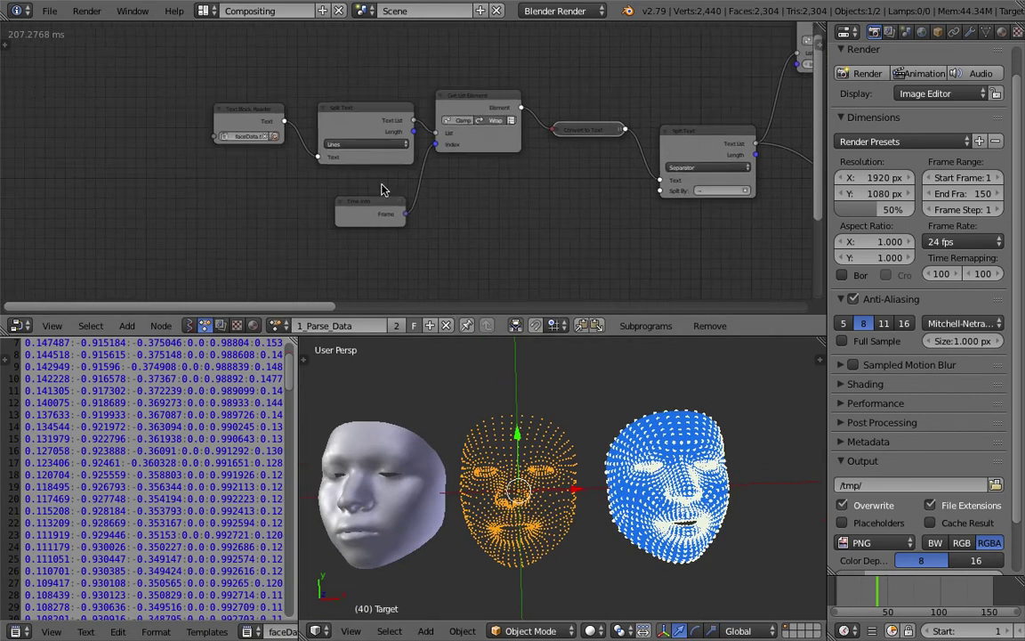
scroll(382, 187, up, 2)
middle_drag(283, 131, 207, 135)
middle_drag(492, 402, 472, 391)
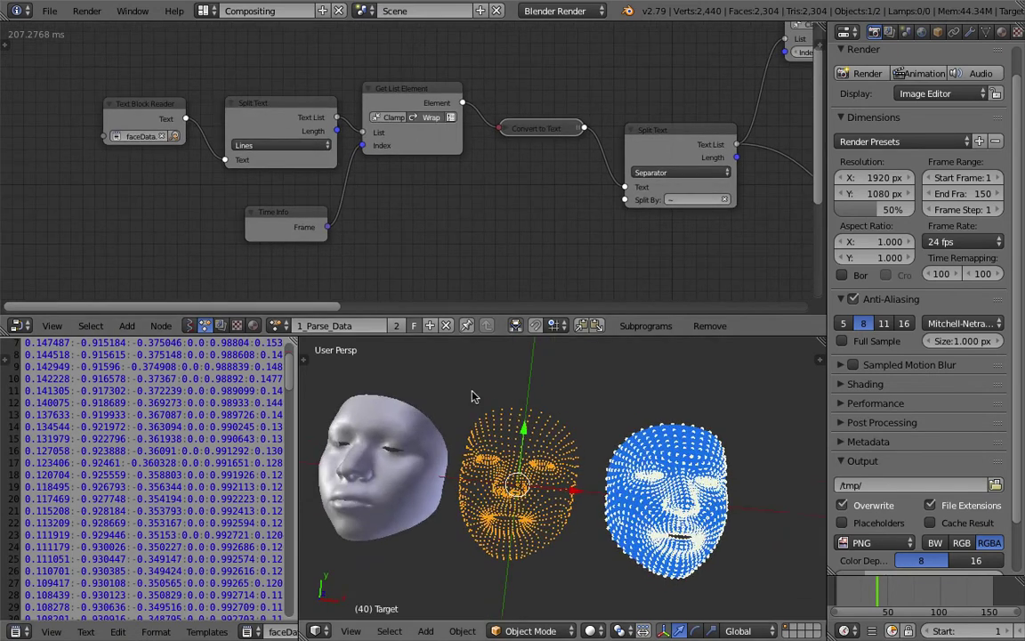
middle_drag(322, 183, 310, 195)
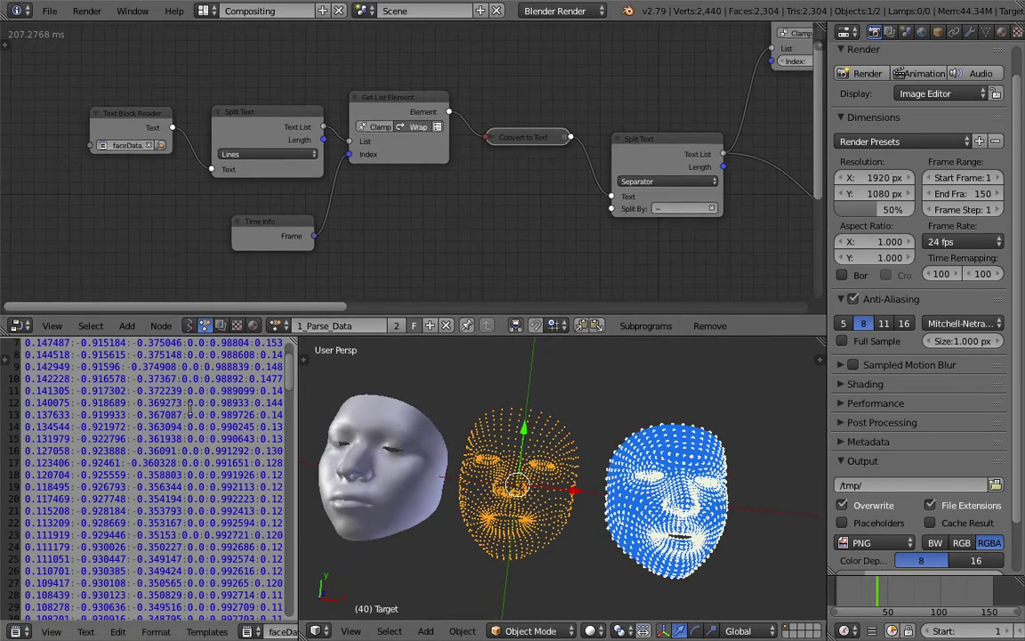
middle_drag(295, 269, 283, 271)
Move the Text Block Reader node farther away from the Split Text node set to Lines
drag(106, 123, 93, 120)
middle_drag(190, 109, 336, 140)
scroll(267, 146, up, 2)
drag(94, 142, 25, 142)
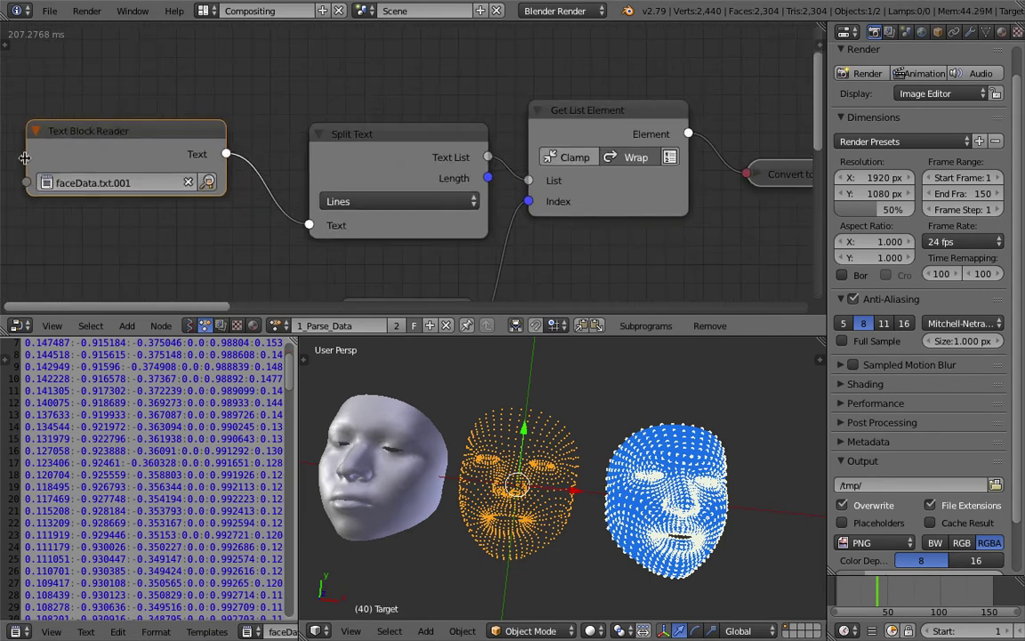
middle_drag(134, 145, 320, 137)
drag(286, 134, 193, 116)
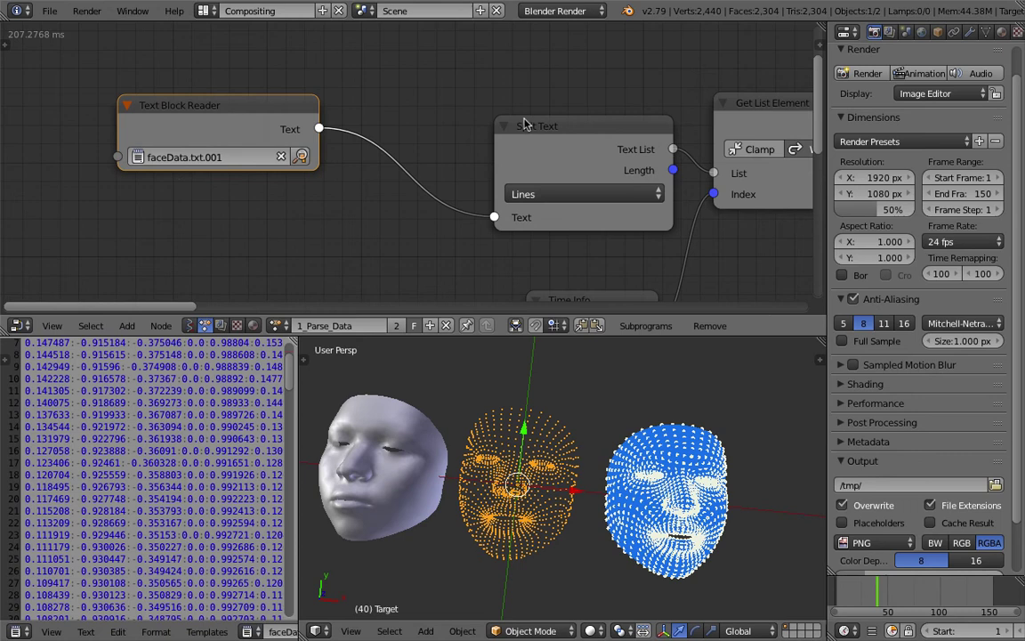
Reposition the Split Text node set to Lines between the Text Block Reader and Get List Element nodes
drag(546, 129, 498, 114)
scroll(458, 126, down, 1)
middle_drag(418, 138, 348, 124)
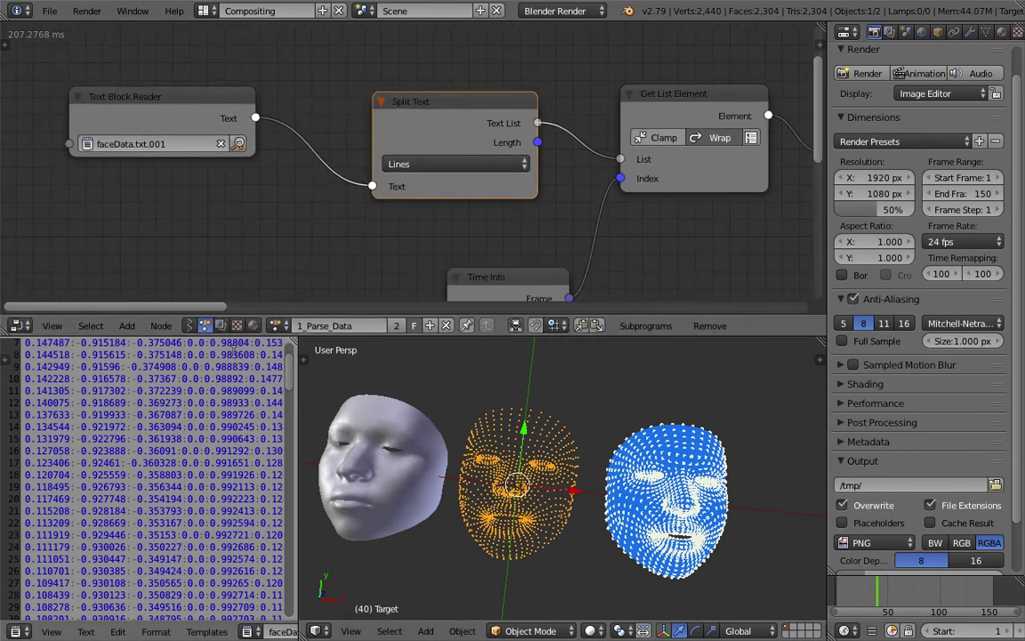
scroll(302, 237, down, 2)
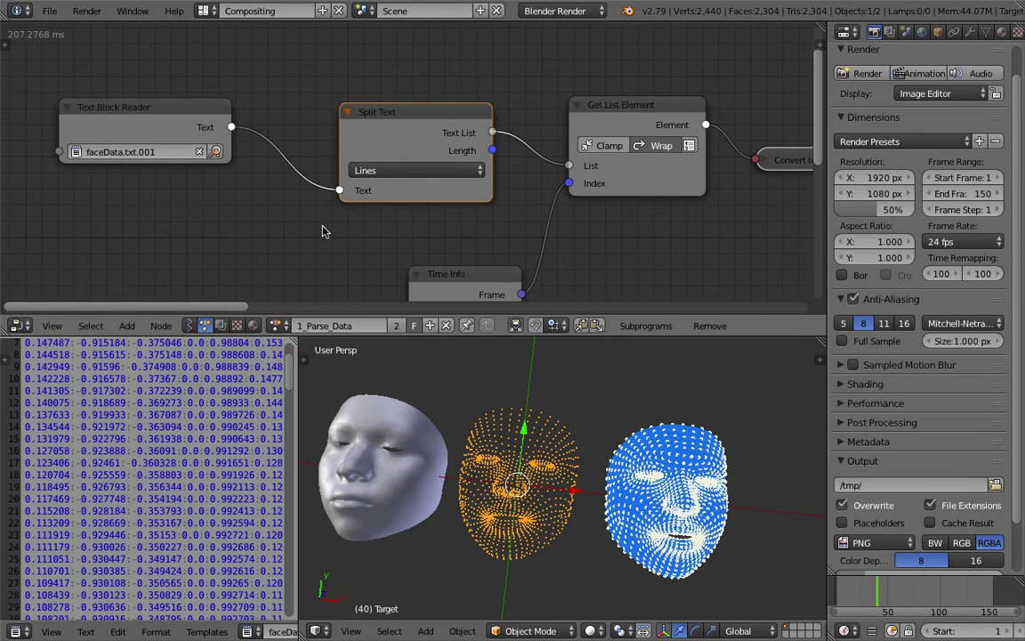
drag(396, 138, 348, 105)
scroll(430, 265, down, 1)
Place the Time Info node beneath the Lines Split Text node and shift the Get List Element node it feeds
drag(450, 268, 380, 212)
middle_drag(380, 212, 482, 214)
middle_drag(550, 146, 427, 212)
drag(525, 199, 488, 172)
middle_drag(477, 176, 339, 153)
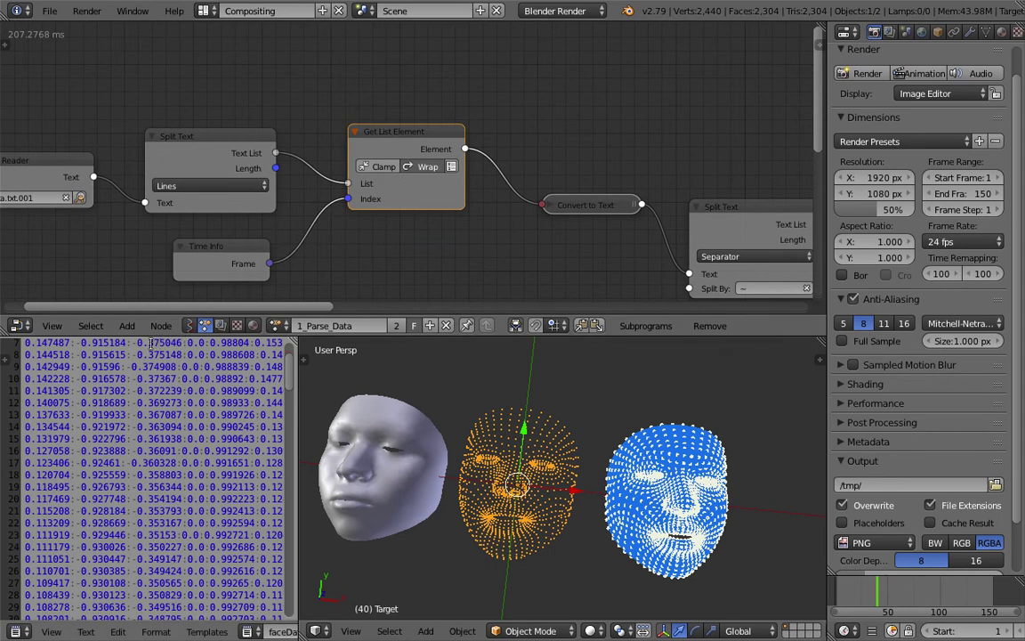
middle_drag(415, 256, 252, 206)
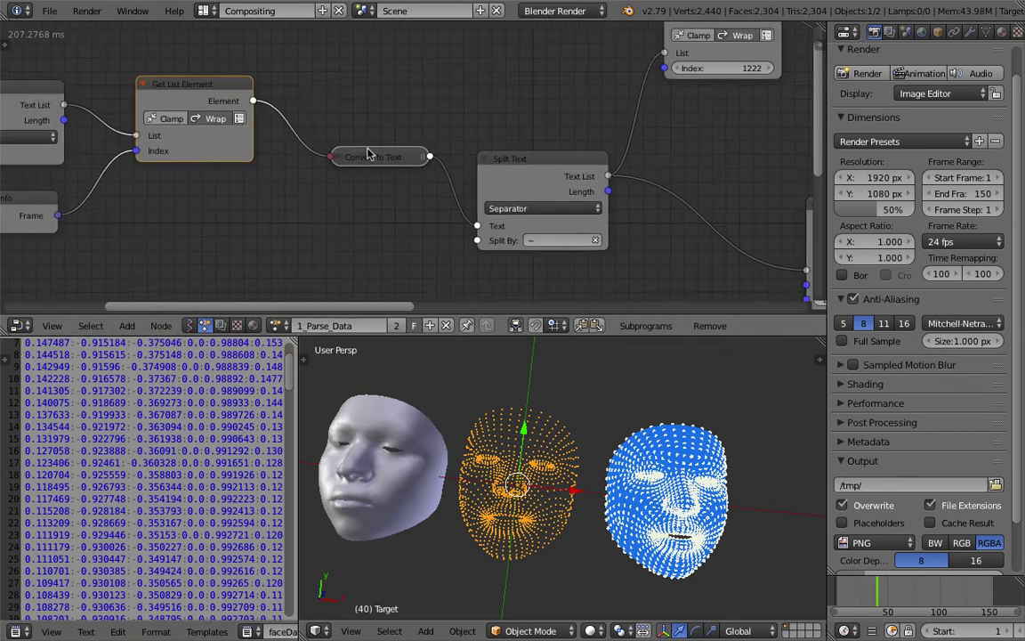
Shift the Convert to Text node slightly and inspect the separator settings of the Split Text node after it
drag(369, 151, 344, 134)
middle_drag(445, 138, 231, 124)
scroll(234, 125, up, 4)
scroll(263, 125, up, 2)
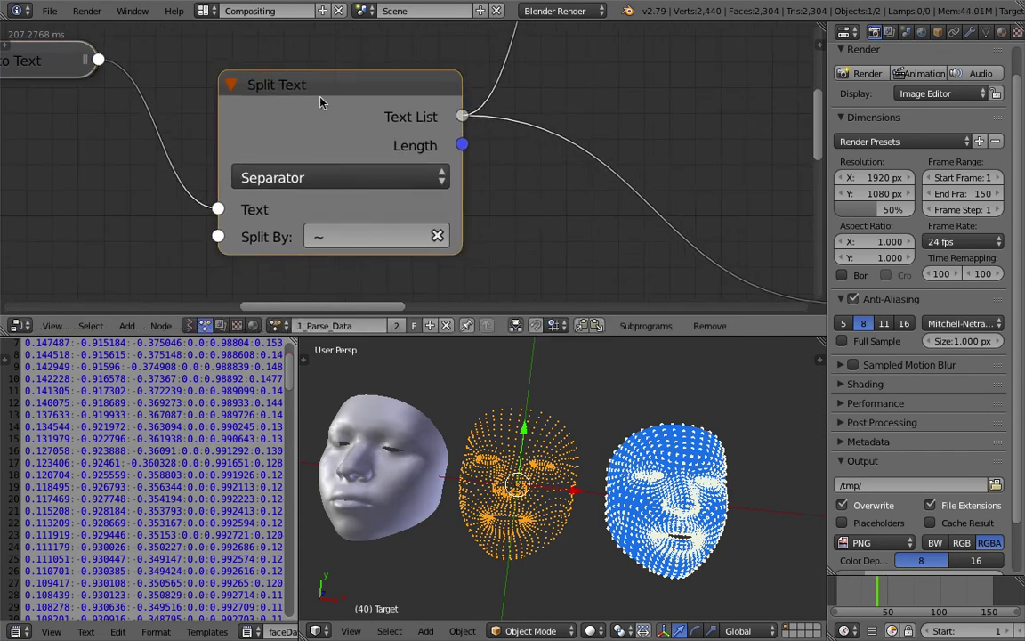
scroll(303, 242, up, 2)
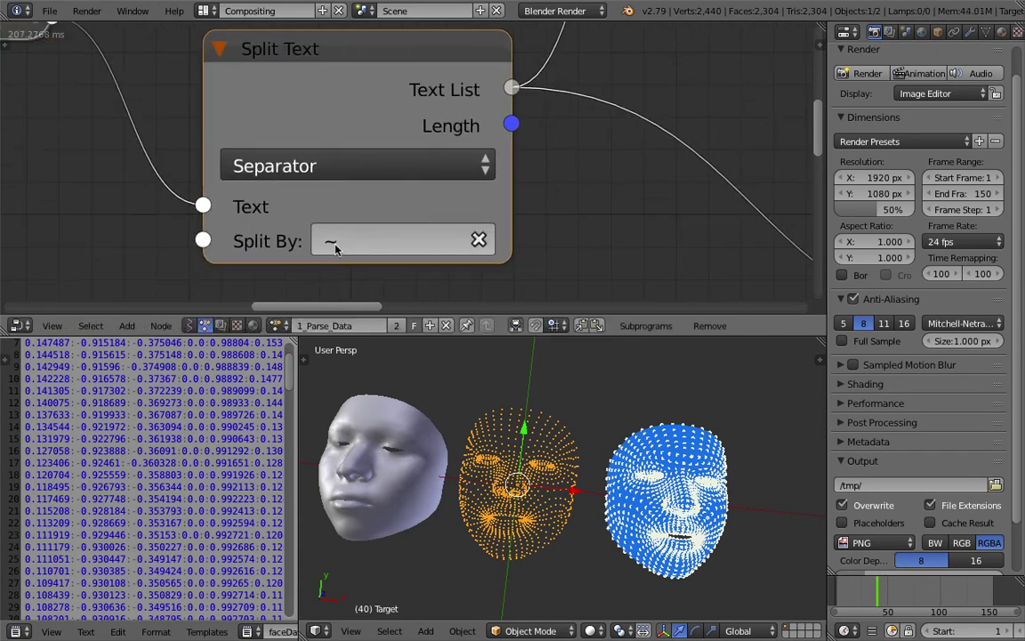
scroll(332, 238, down, 4)
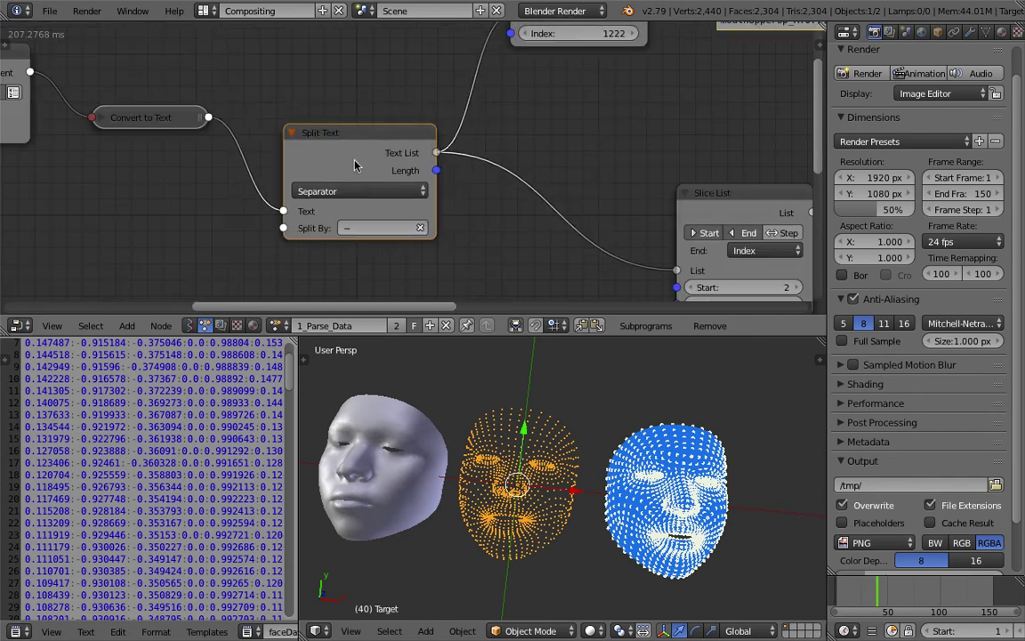
Move the Slice List node closer to the Separator Split Text node and examine the two nodes together
middle_drag(435, 149, 304, 125)
drag(550, 174, 439, 161)
middle_drag(402, 140, 321, 147)
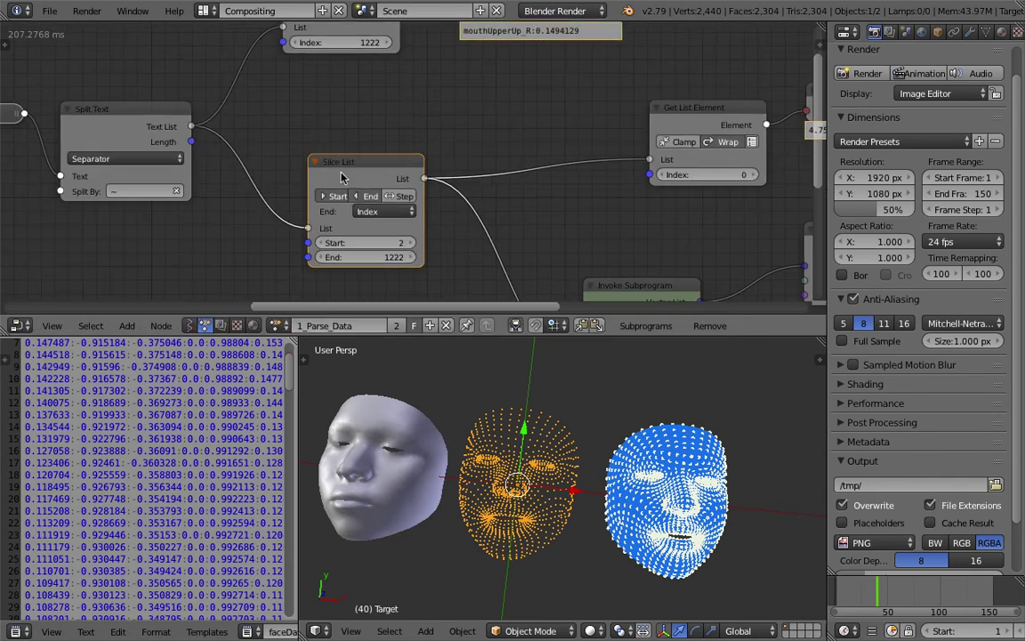
scroll(348, 188, down, 2)
scroll(482, 368, up, 1)
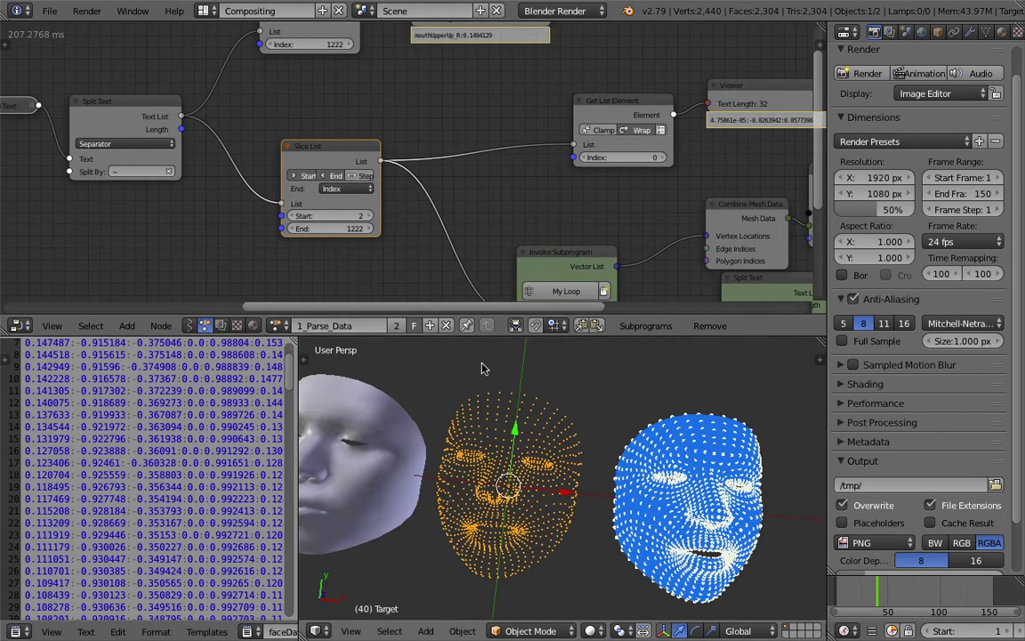
middle_drag(450, 458, 437, 462)
scroll(306, 168, up, 1)
middle_drag(307, 165, 472, 165)
scroll(431, 182, up, 2)
scroll(360, 151, up, 2)
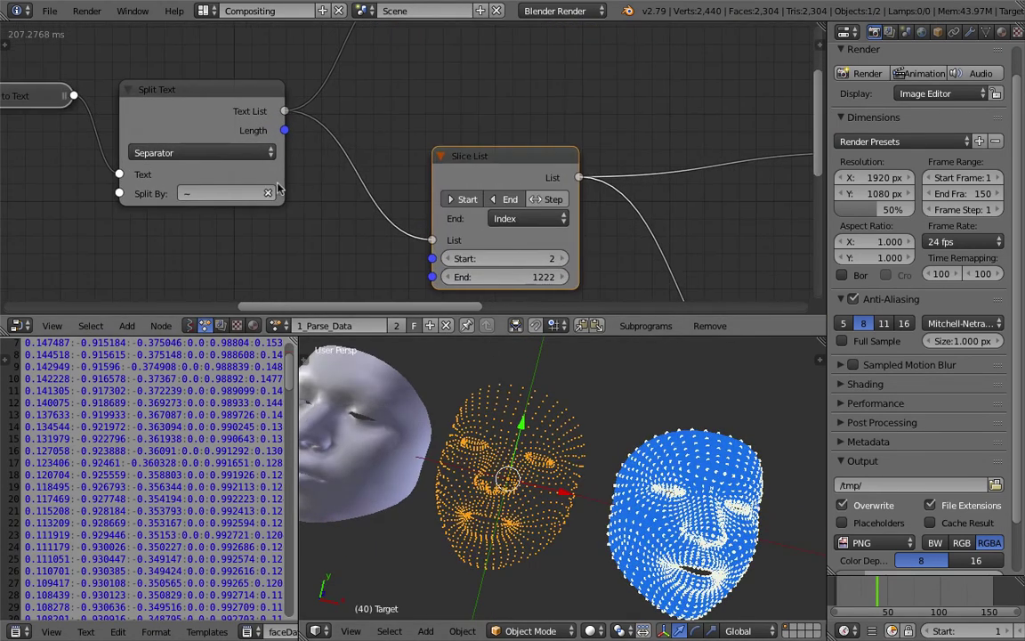
Step the Get List Element index up to 1224 and two entries further to preview the expression values in its Viewer
middle_drag(574, 11, 508, 119)
middle_drag(641, 41, 487, 217)
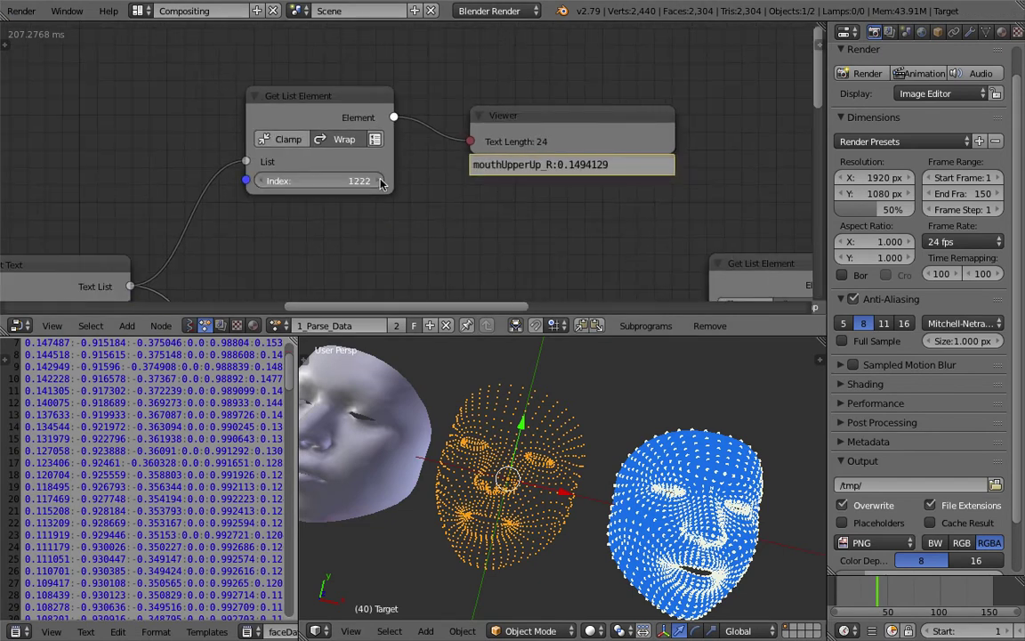
click(381, 182)
click(381, 182)
scroll(381, 182, up, 2)
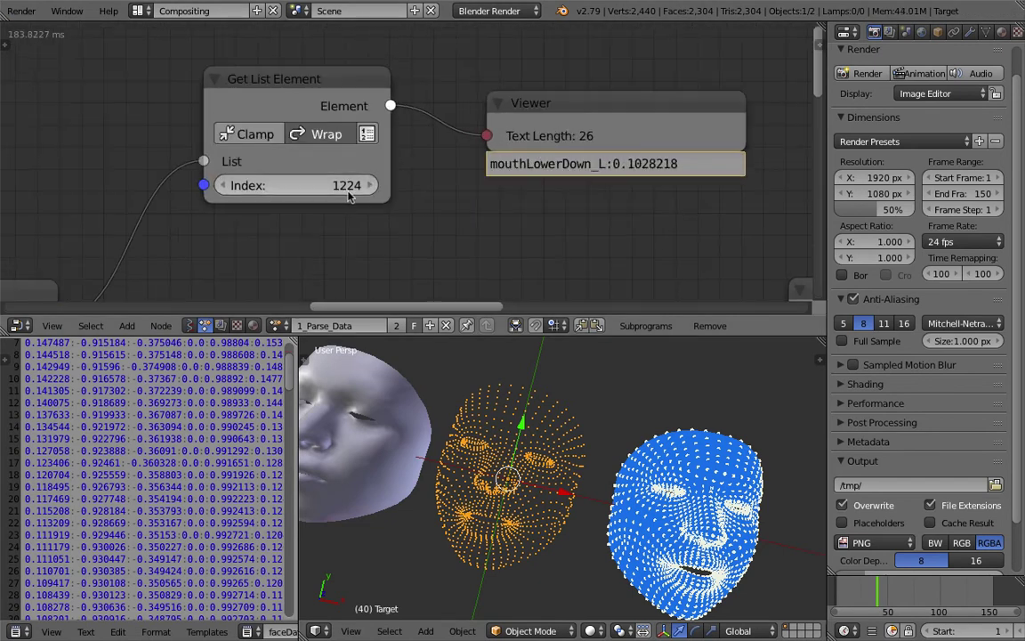
click(376, 186)
click(376, 185)
Examine the Slice List node's start and end index range
scroll(551, 195, down, 2)
scroll(555, 202, down, 3)
middle_drag(545, 223, 463, 17)
middle_drag(332, 96, 346, 122)
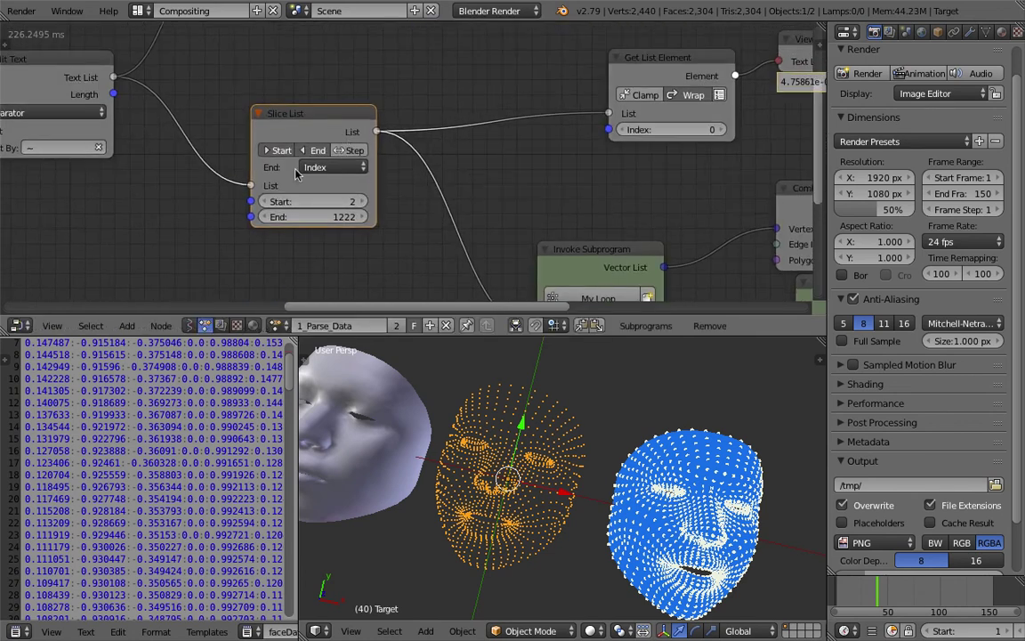
scroll(360, 187, up, 3)
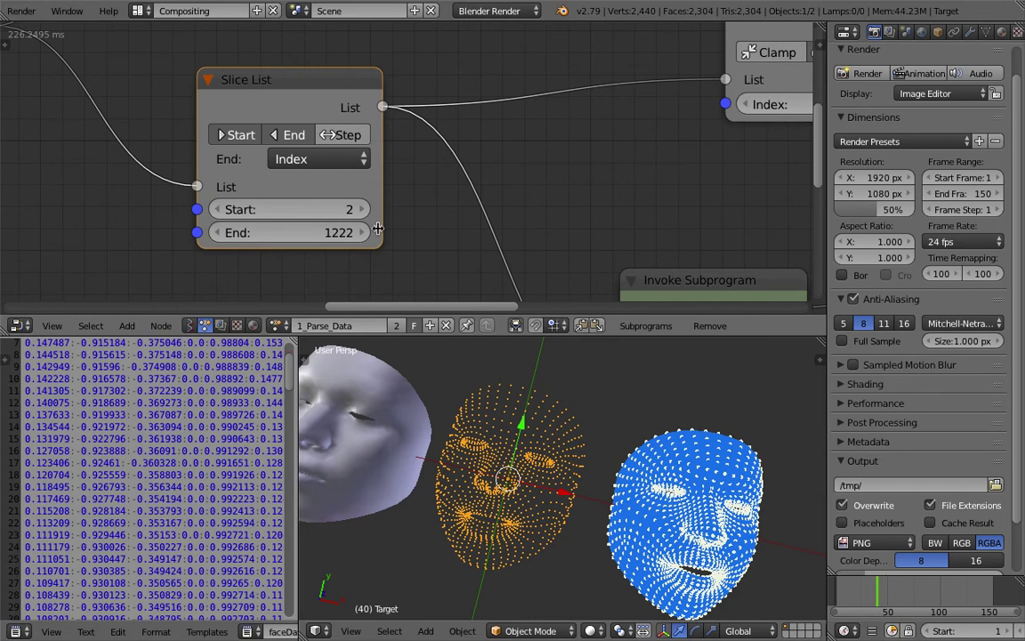
scroll(369, 235, down, 4)
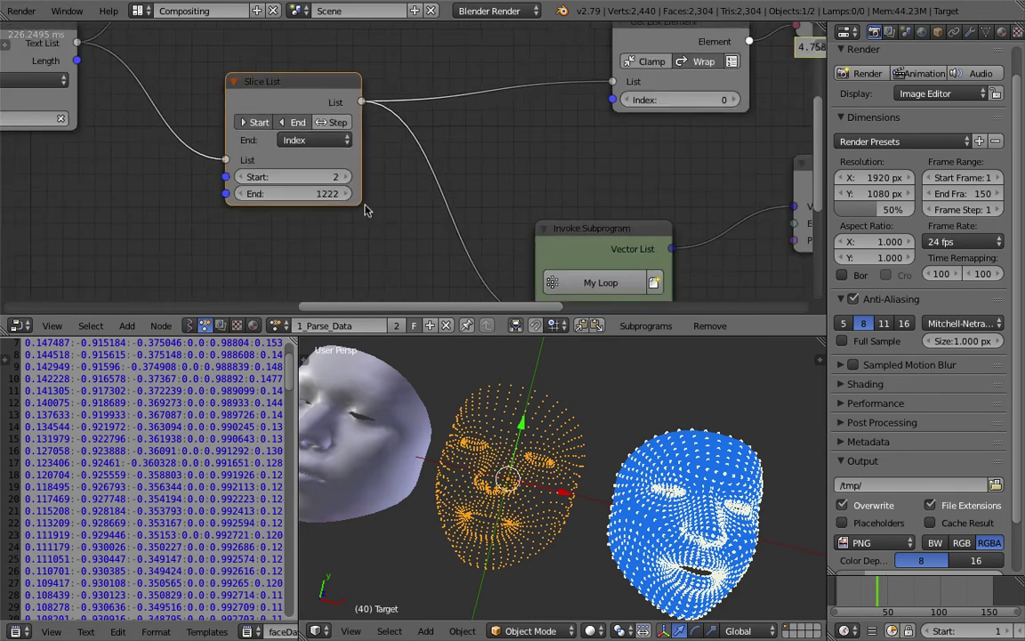
Scrub the animation to frame 50 and check the three faces in the 3D view
middle_drag(578, 445, 531, 455)
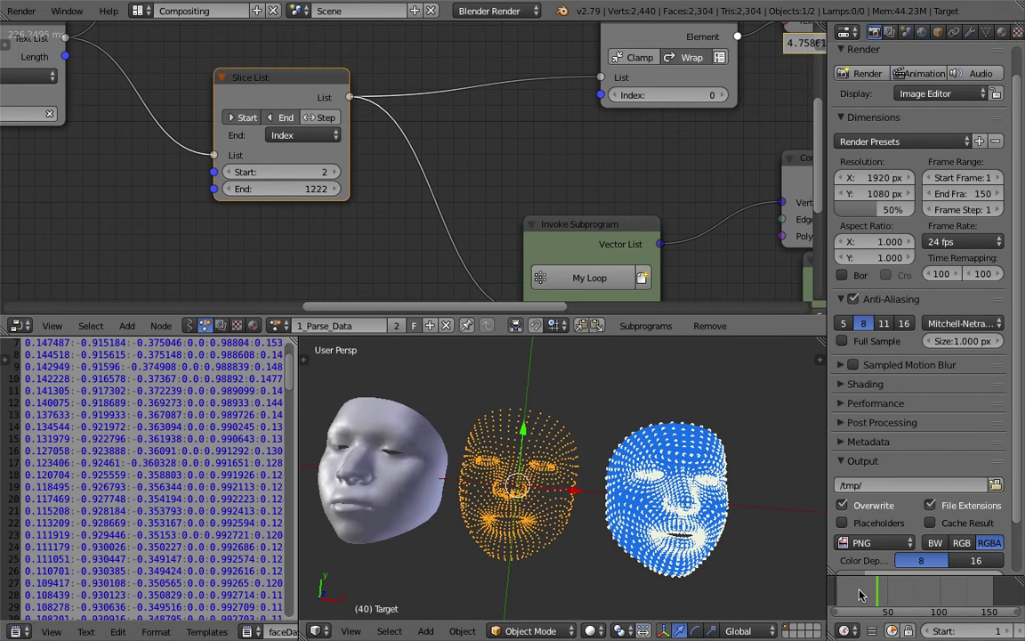
drag(860, 594, 888, 594)
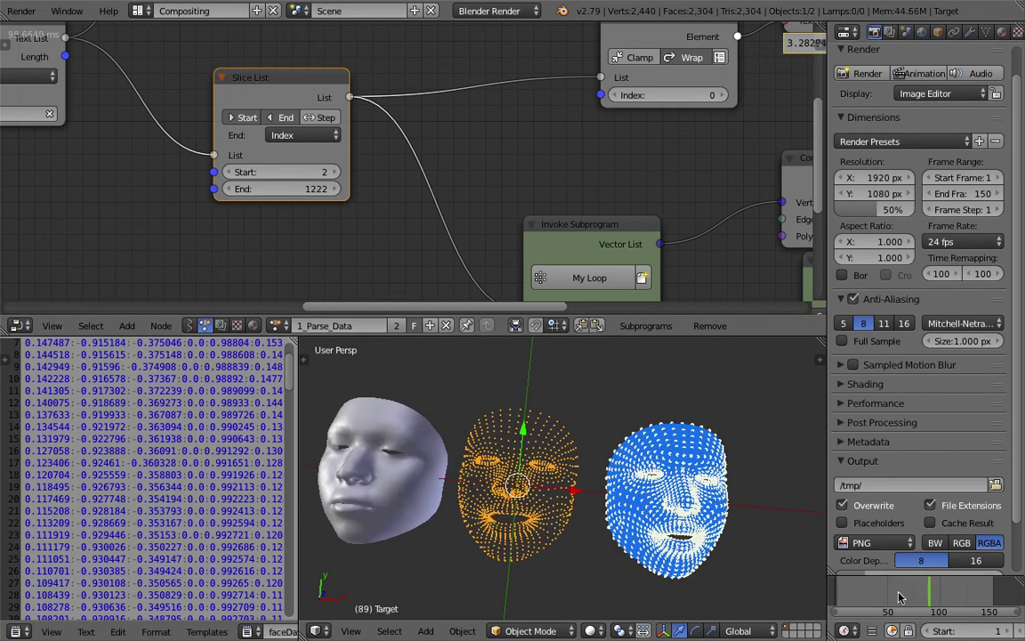
mouse_move(548, 485)
middle_down()
mouse_move(574, 492)
mouse_move(498, 477)
mouse_move(542, 474)
middle_up()
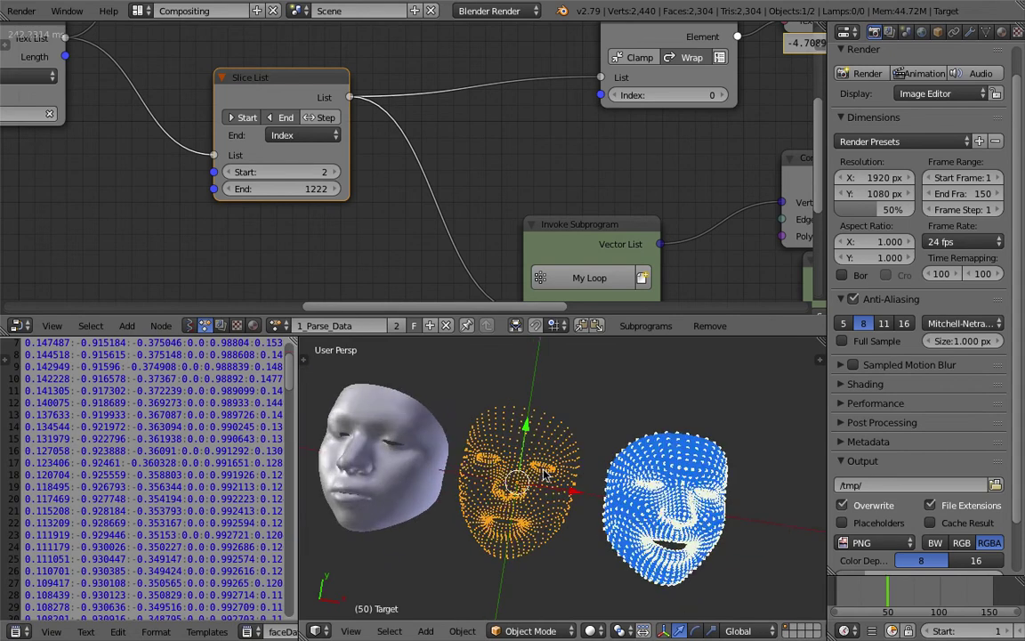
Select the solid node19 face mesh, centre the 3D view on it and inspect its surface, eyes and mouth up close
right_click(403, 468)
key(KP_Decimal)
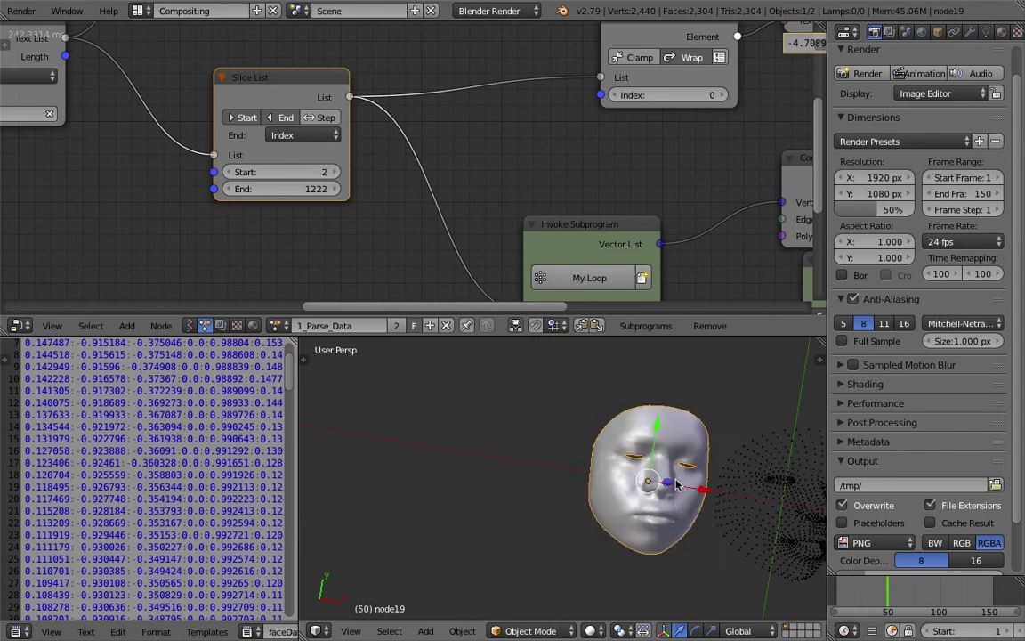
middle_drag(701, 471, 608, 448)
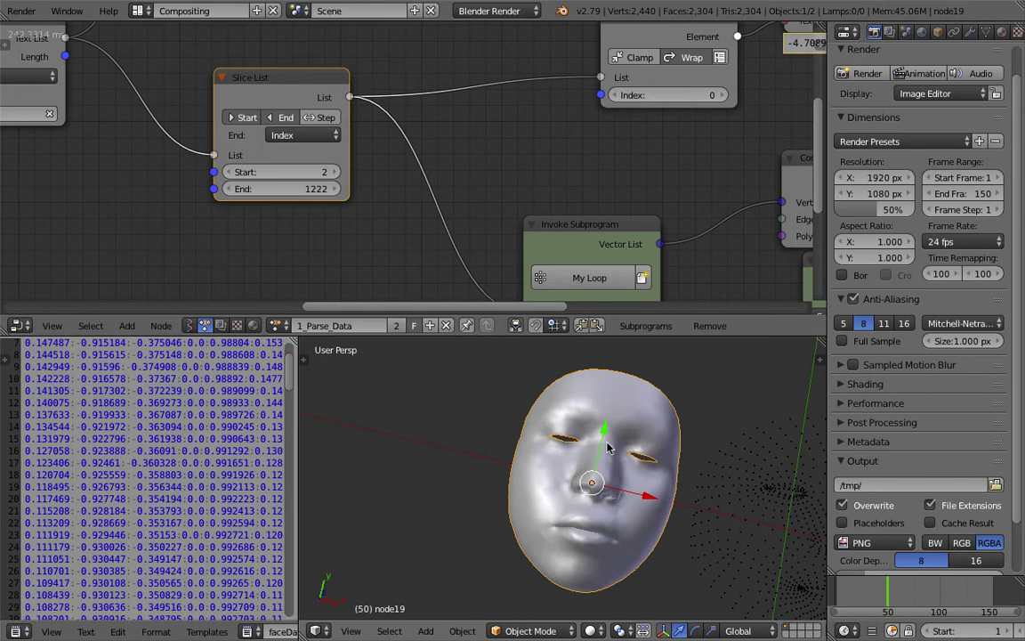
scroll(609, 459, down, 2)
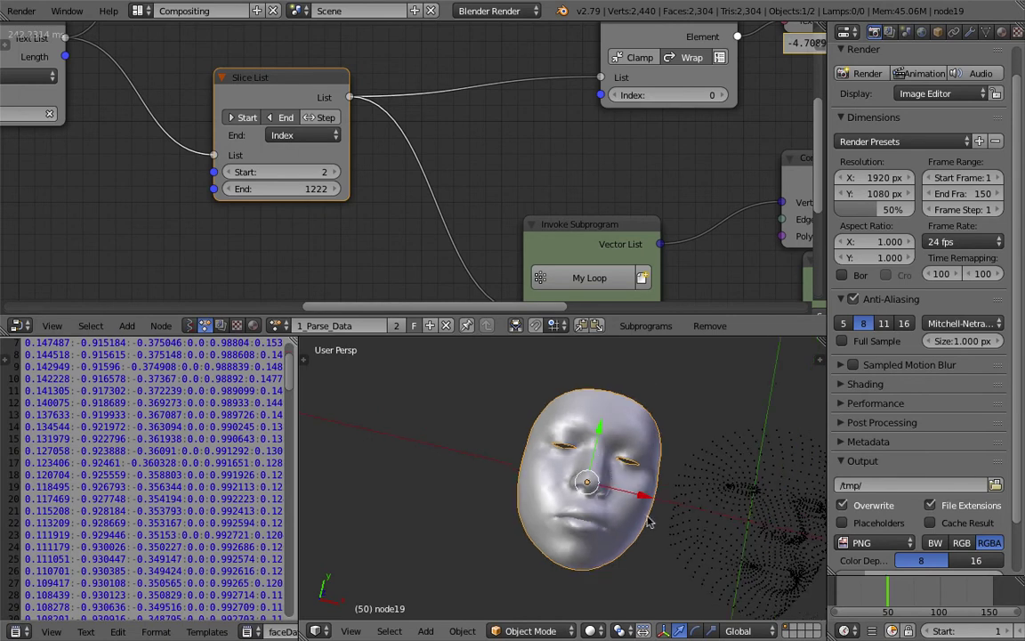
scroll(649, 521, down, 2)
shift+middle_drag(649, 522, 618, 466)
scroll(435, 487, up, 2)
scroll(427, 482, down, 3)
scroll(620, 398, up, 5)
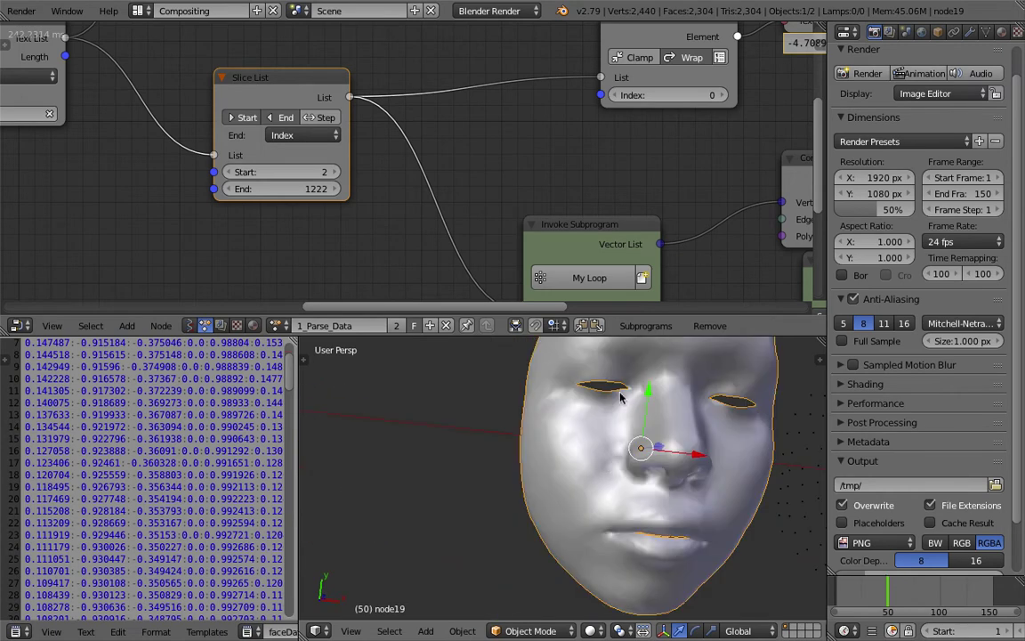
scroll(665, 490, down, 3)
Reselect the Target point face, and return to Blender from the FaceCaptureX GitHub page
shift+middle_drag(665, 499, 405, 471)
right_click(492, 467)
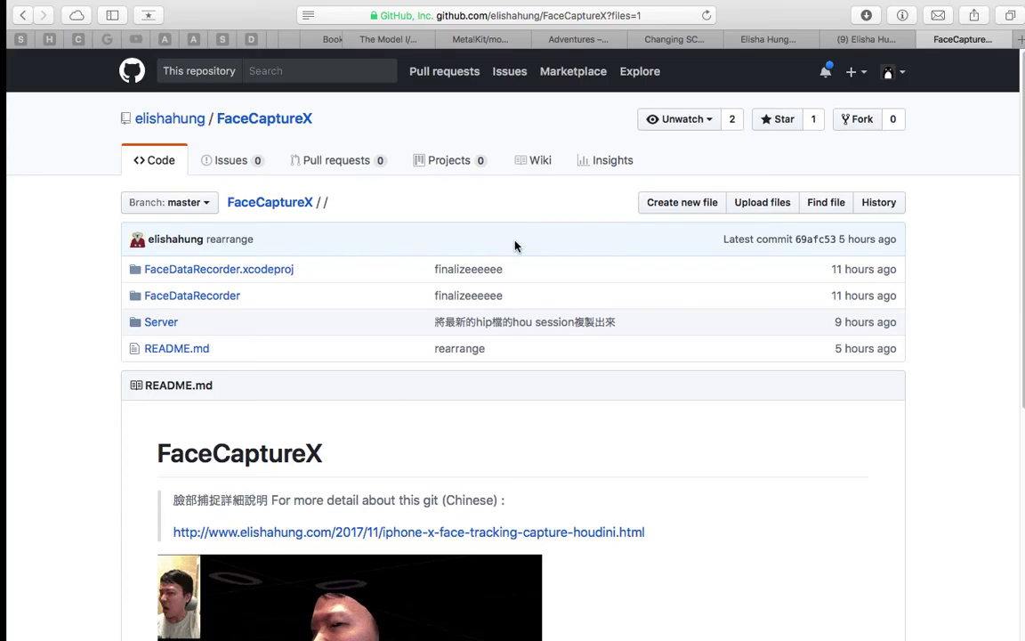
key(ctrl+Left)
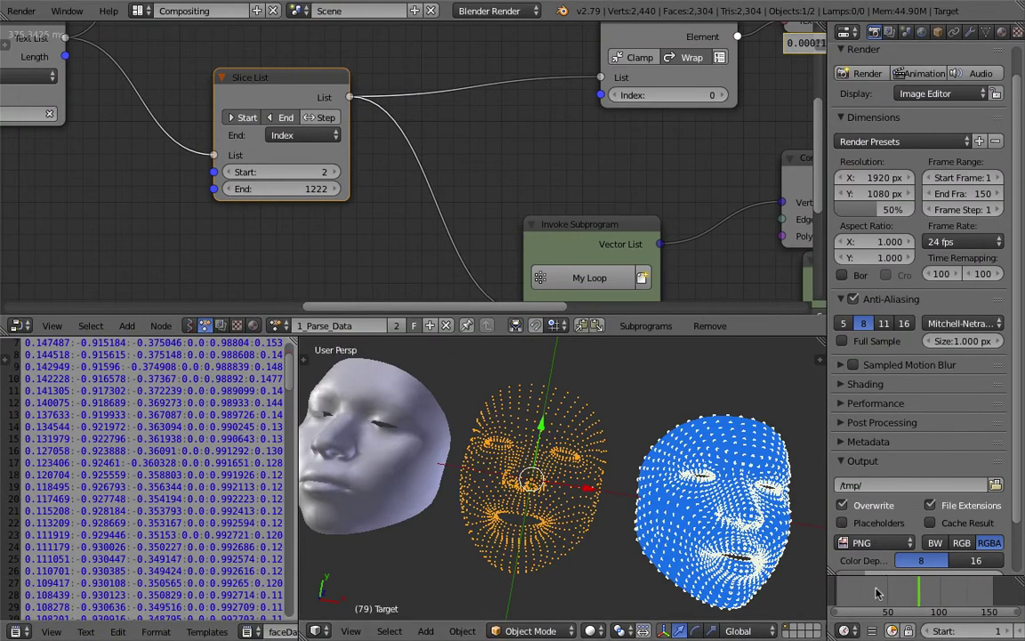
Arrange the My Loop Invoke Subprogram node next to the Slice List node, with the Get List Element node above it
scroll(398, 217, down, 1)
middle_drag(549, 216, 433, 217)
drag(411, 212, 353, 191)
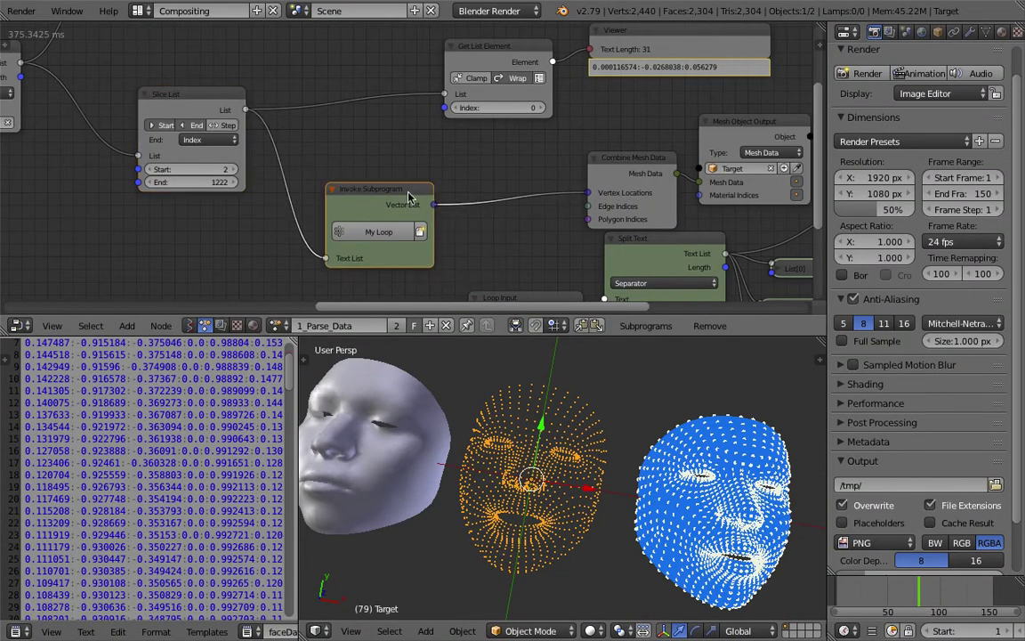
middle_drag(468, 101, 403, 155)
scroll(402, 155, down, 2)
drag(403, 158, 436, 220)
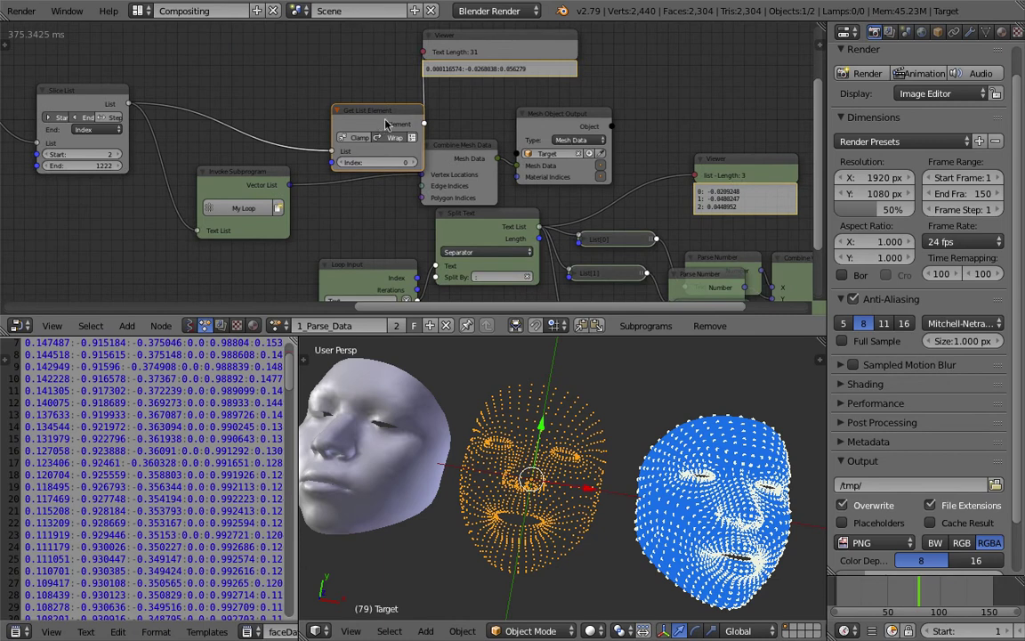
drag(384, 119, 272, 45)
drag(262, 182, 283, 145)
scroll(385, 149, up, 1)
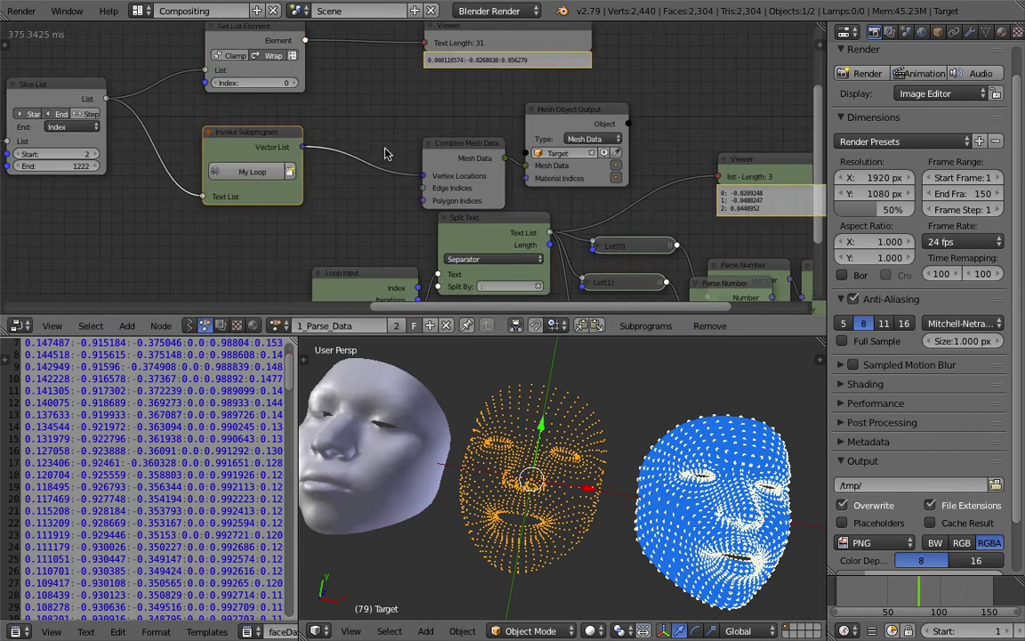
scroll(386, 149, up, 1)
Move the Combine Mesh Data and Mesh Object Output nodes up, clear of the loop's Split Text node
drag(446, 141, 376, 106)
drag(553, 108, 517, 98)
middle_drag(456, 152, 434, 117)
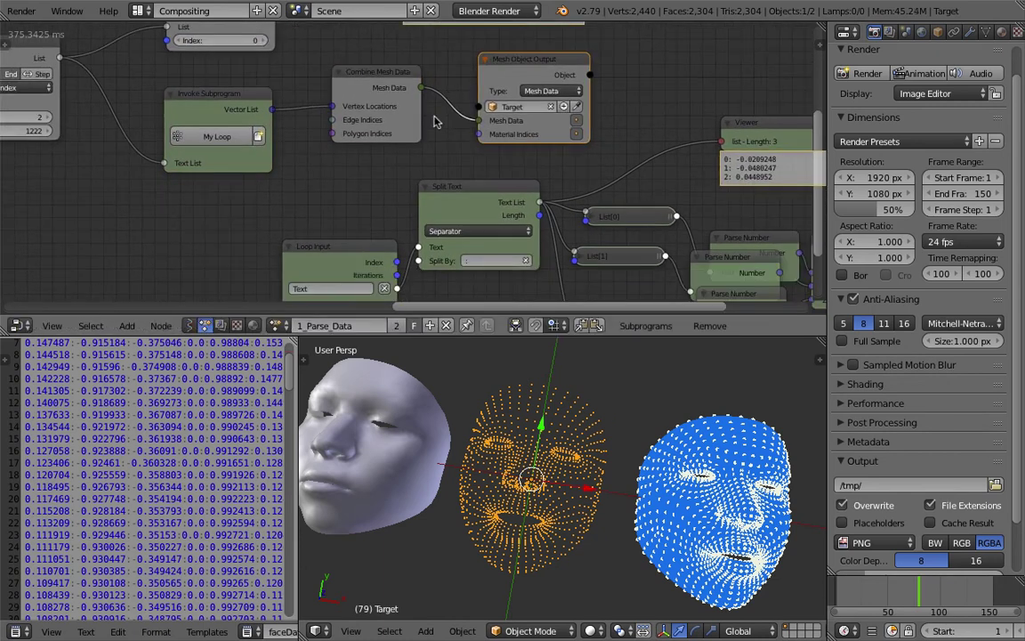
Spread out the Combine Vector node and the Vector List output node at the end of the My Loop subprogram
middle_drag(478, 188, 389, 147)
middle_drag(480, 224, 380, 194)
middle_drag(580, 217, 487, 196)
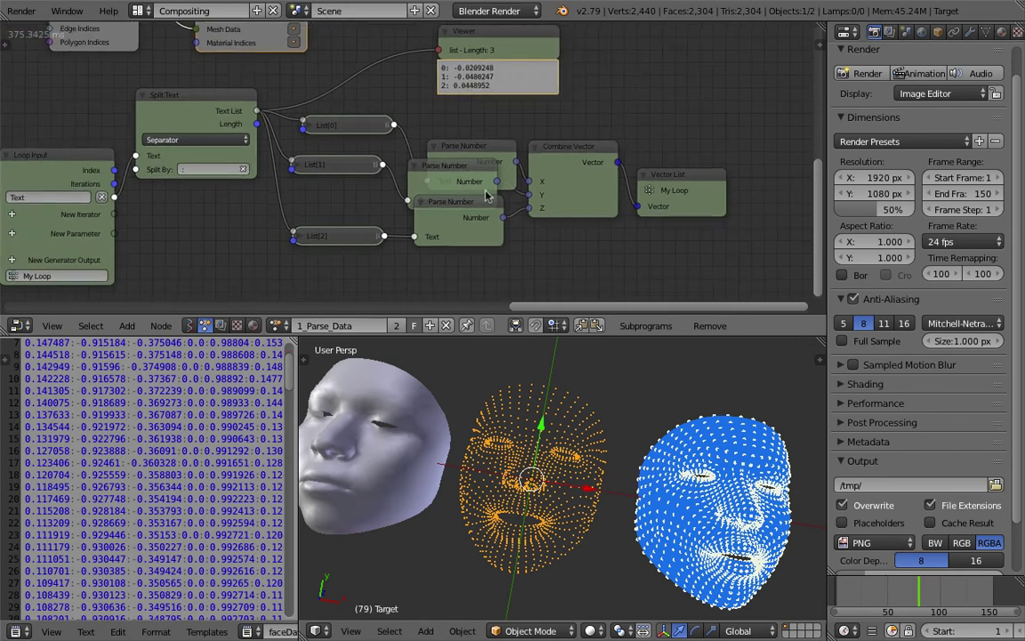
drag(567, 170, 580, 162)
drag(694, 179, 756, 195)
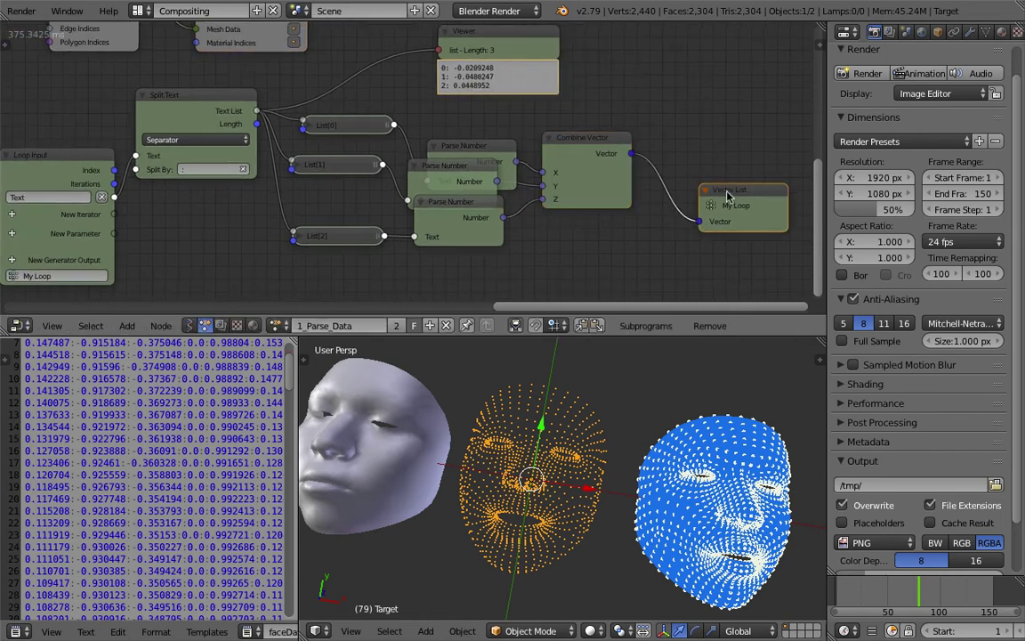
Stack the three Parse Number nodes vertically without overlap and shift the Combine Vector node clear of them
drag(487, 144, 481, 119)
drag(454, 183, 470, 250)
drag(574, 166, 589, 183)
middle_drag(525, 182, 528, 192)
scroll(466, 105, up, 3)
middle_drag(466, 105, 489, 108)
scroll(314, 149, down, 2)
middle_drag(312, 142, 360, 131)
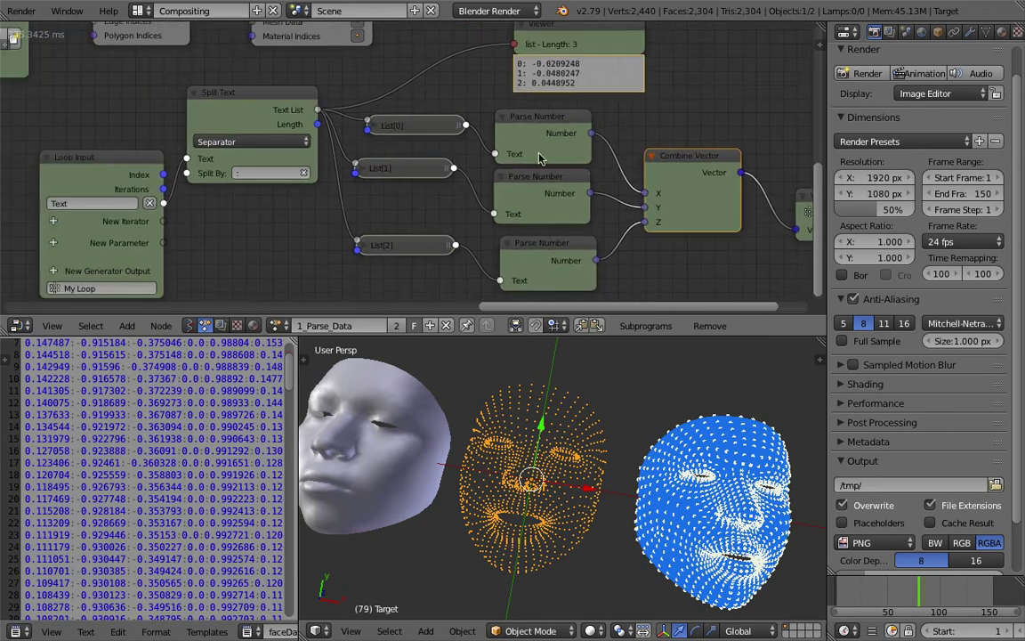
Move the Loop Input node farther away from the Split Text node
click(217, 94)
middle_drag(219, 116, 241, 114)
drag(181, 153, 153, 150)
middle_drag(152, 151, 181, 134)
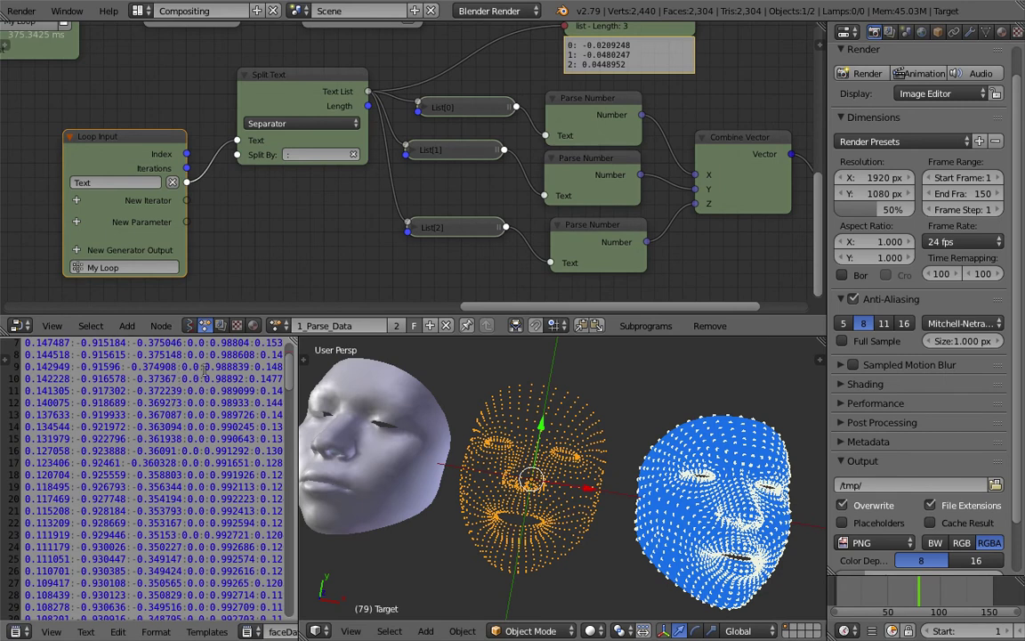
Trace the My Loop vector list through Combine Mesh Data to the Target in Mesh Object Output, and set the timeline to frame 53
scroll(281, 221, down, 1)
mouse_move(295, 234)
middle_down()
mouse_move(309, 243)
mouse_move(309, 224)
middle_up()
middle_drag(252, 146, 295, 290)
scroll(151, 191, up, 1)
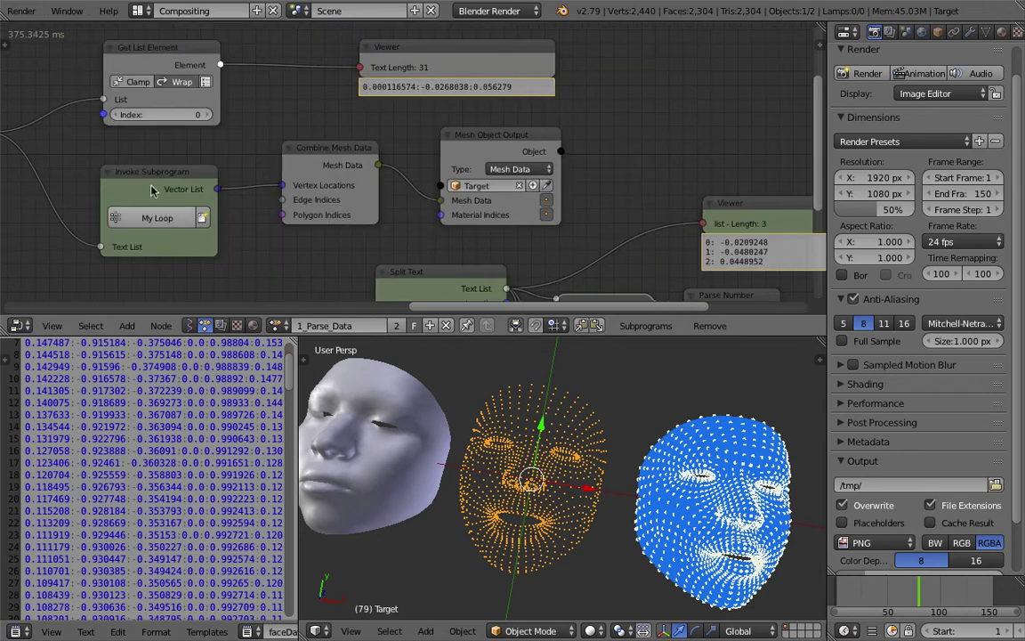
middle_drag(106, 180, 127, 188)
middle_drag(501, 181, 423, 166)
scroll(423, 169, up, 2)
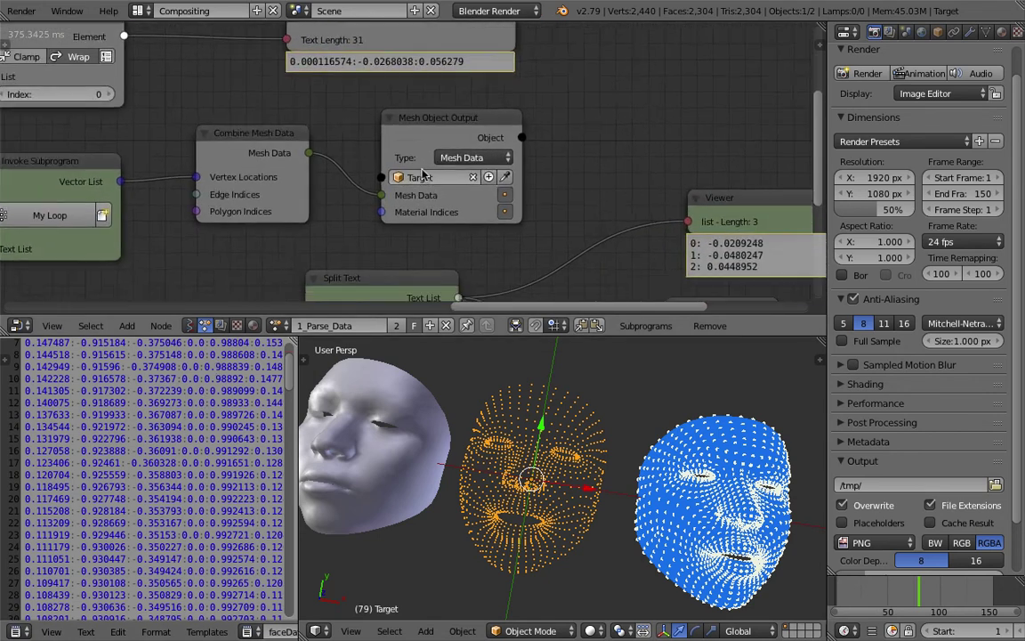
middle_drag(570, 462, 564, 442)
scroll(542, 441, up, 3)
scroll(564, 459, down, 2)
scroll(555, 440, down, 1)
click(867, 591)
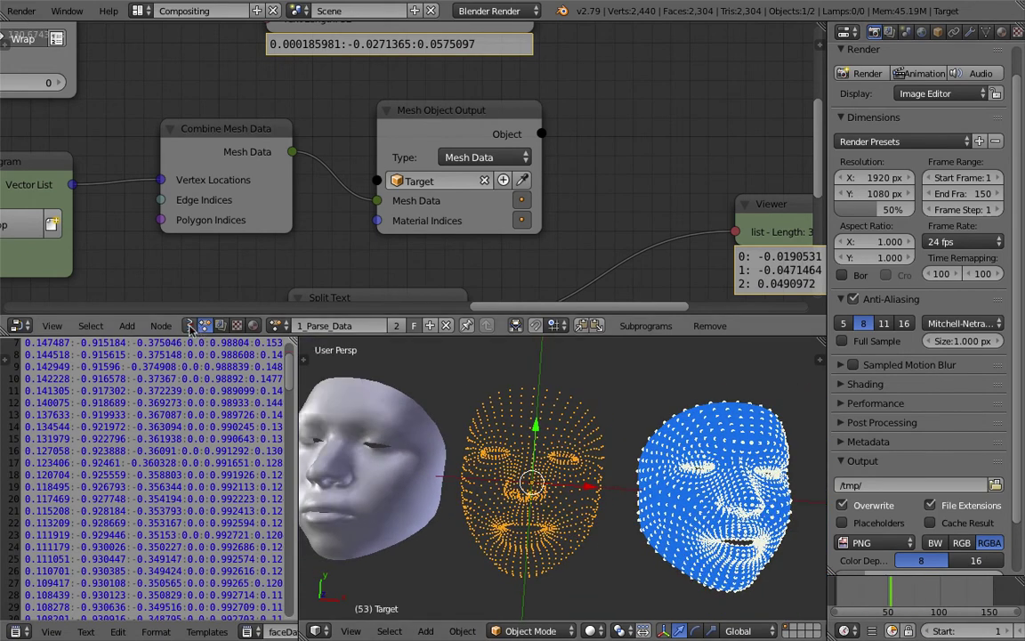
Switch the node editor to the Sverchok tree 2_Bring_Together and select the Objects in mk3 node that reads Target
click(252, 326)
click(277, 325)
click(294, 353)
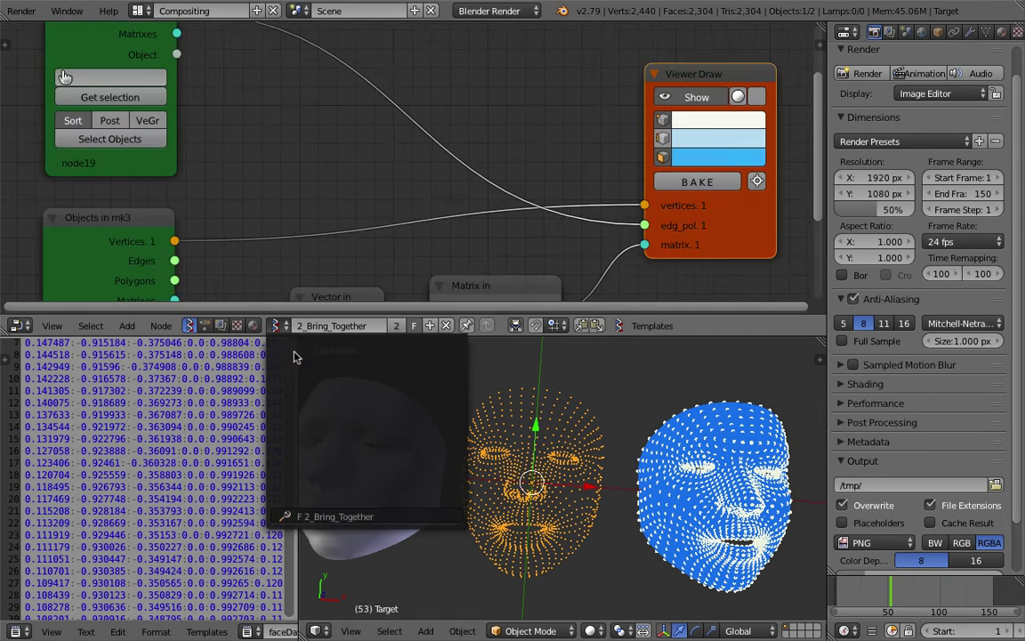
scroll(285, 201, down, 3)
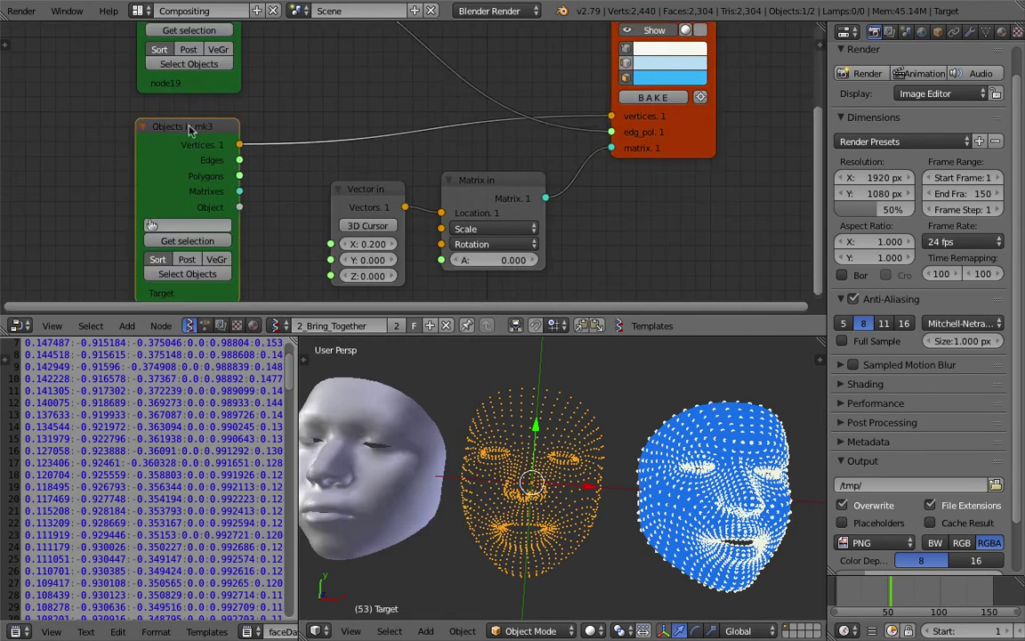
scroll(187, 133, up, 3)
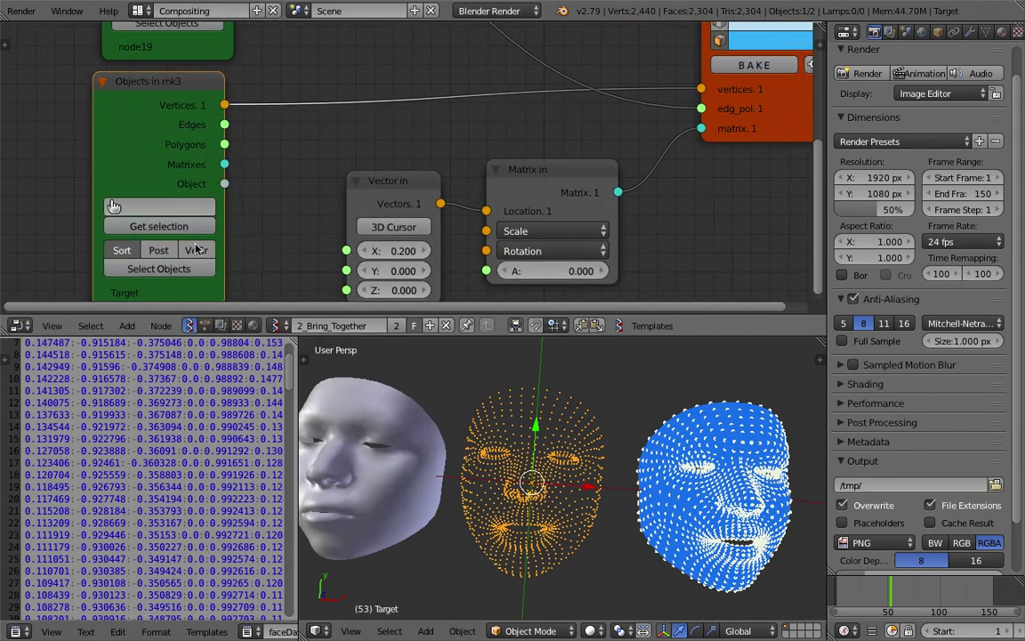
Select the Objects in mk3 node for node19 and the node19 face mesh, and scrub the timeline to frame 96
scroll(192, 210, down, 3)
middle_drag(275, 133, 252, 238)
drag(183, 67, 185, 79)
right_click(349, 409)
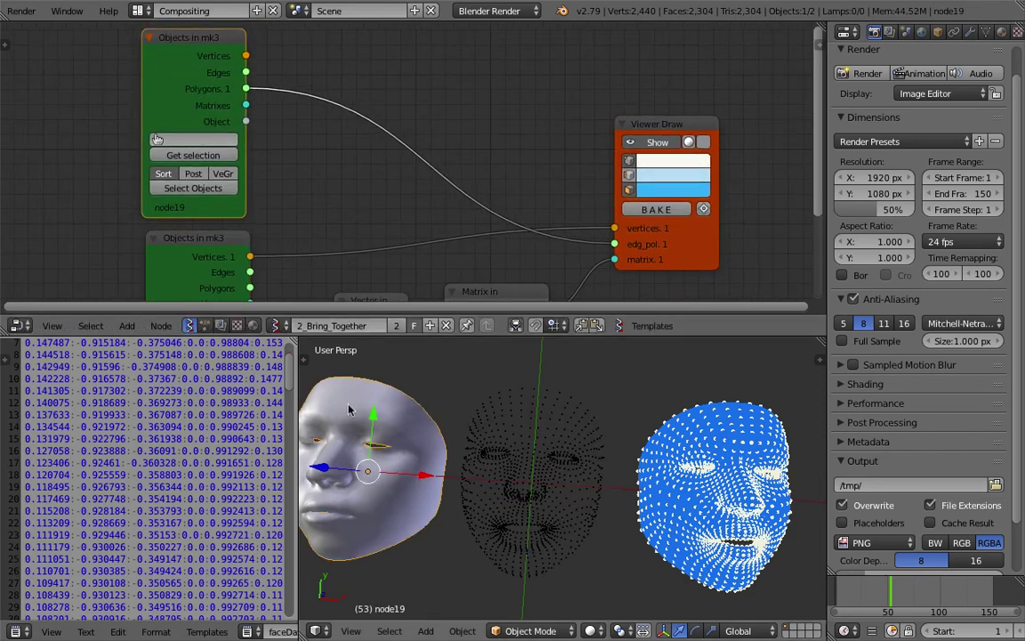
scroll(408, 488, down, 2)
middle_drag(443, 502, 429, 437)
scroll(441, 441, up, 1)
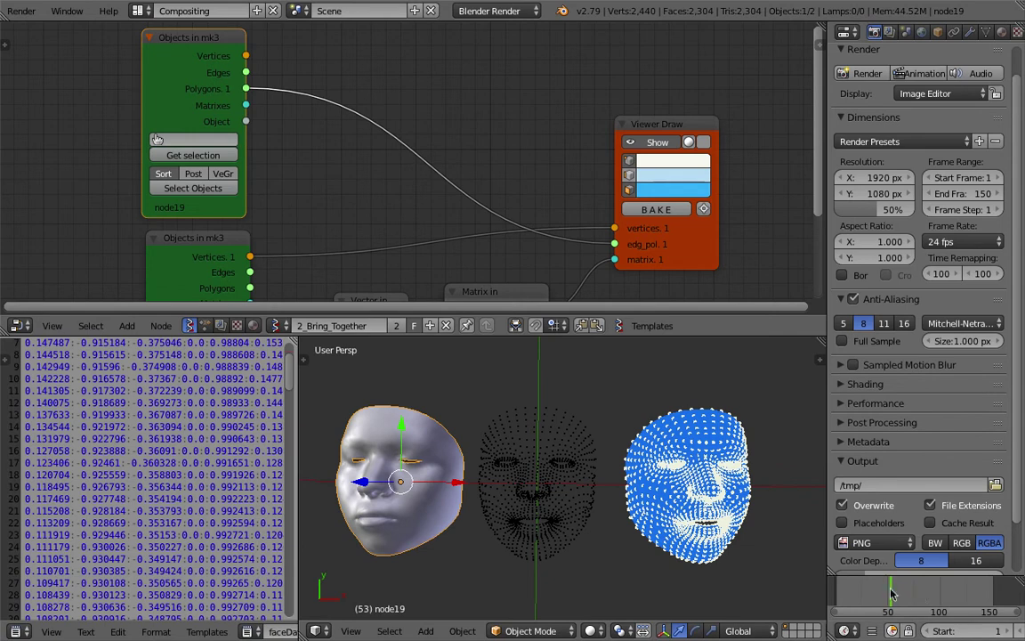
drag(892, 594, 931, 594)
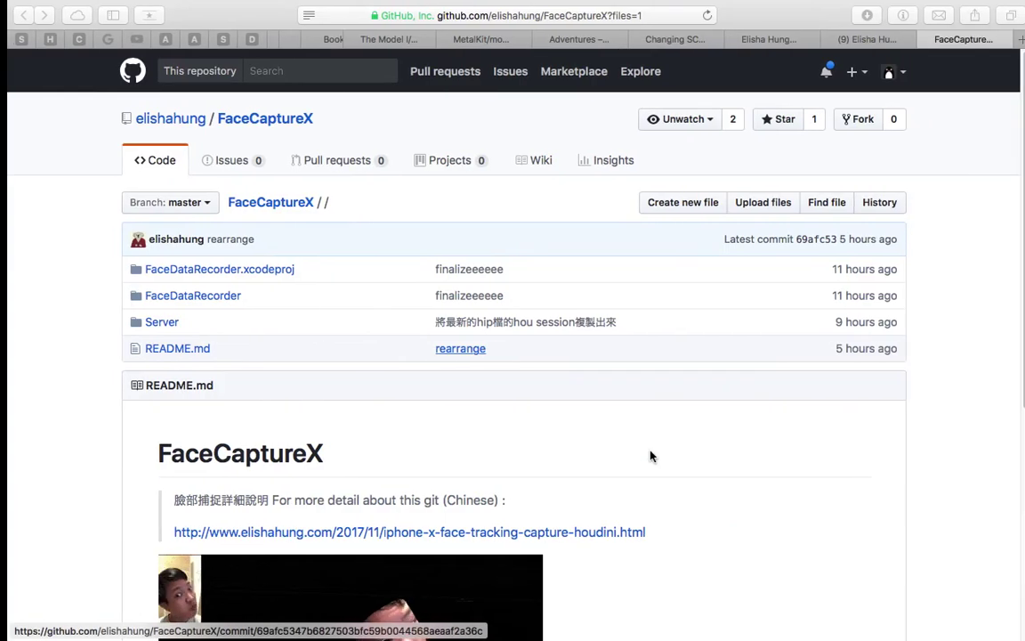
Look over the FaceCaptureX README on GitHub and the iPhone X Face Motion Capture videos on the Vimeo profile in the browser
scroll(691, 557, down, 3)
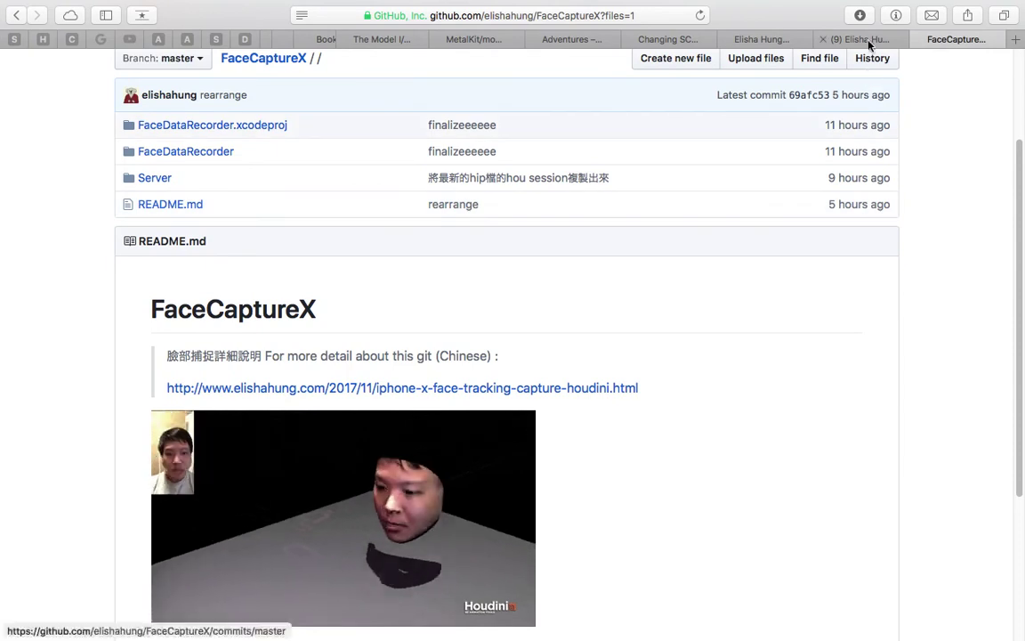
click(755, 40)
scroll(492, 333, down, 3)
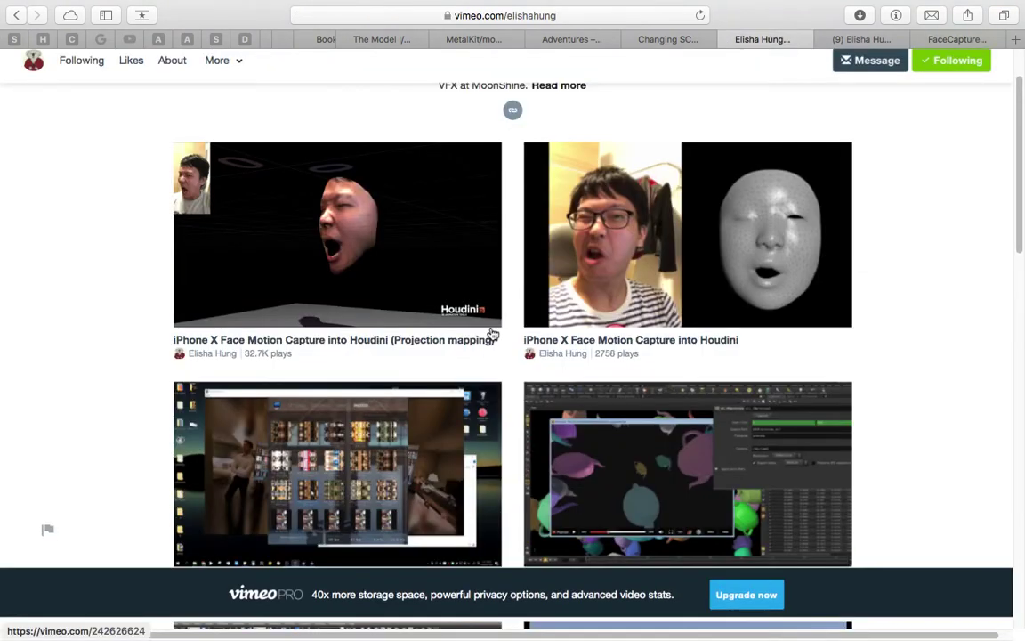
scroll(477, 342, down, 1)
scroll(475, 345, up, 1)
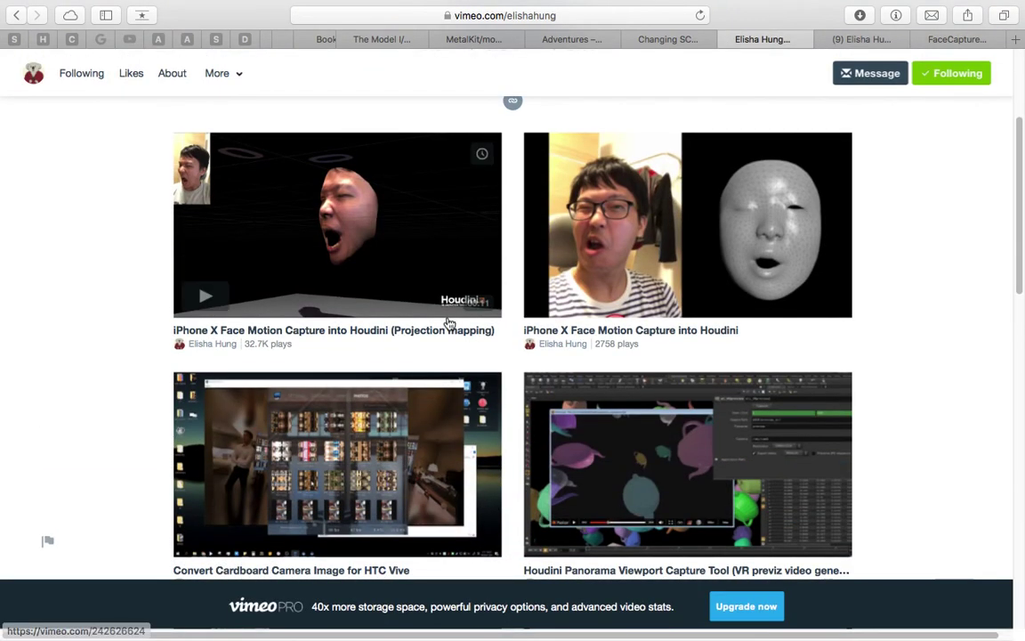
scroll(445, 267, up, 2)
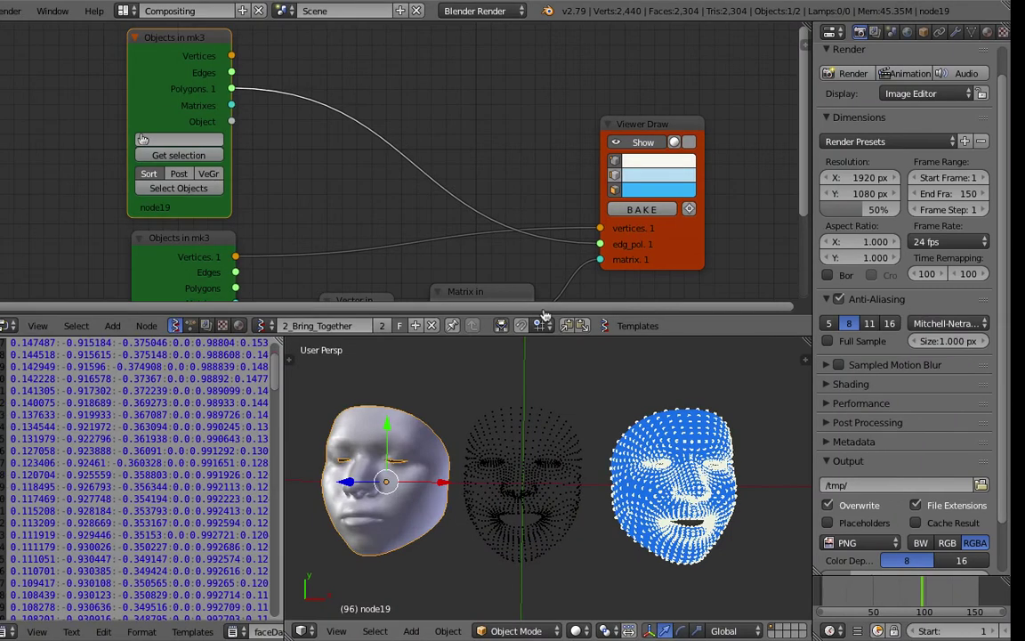
Back in Blender, select the Target point face and try a free trackball rotation on it
right_click(554, 450)
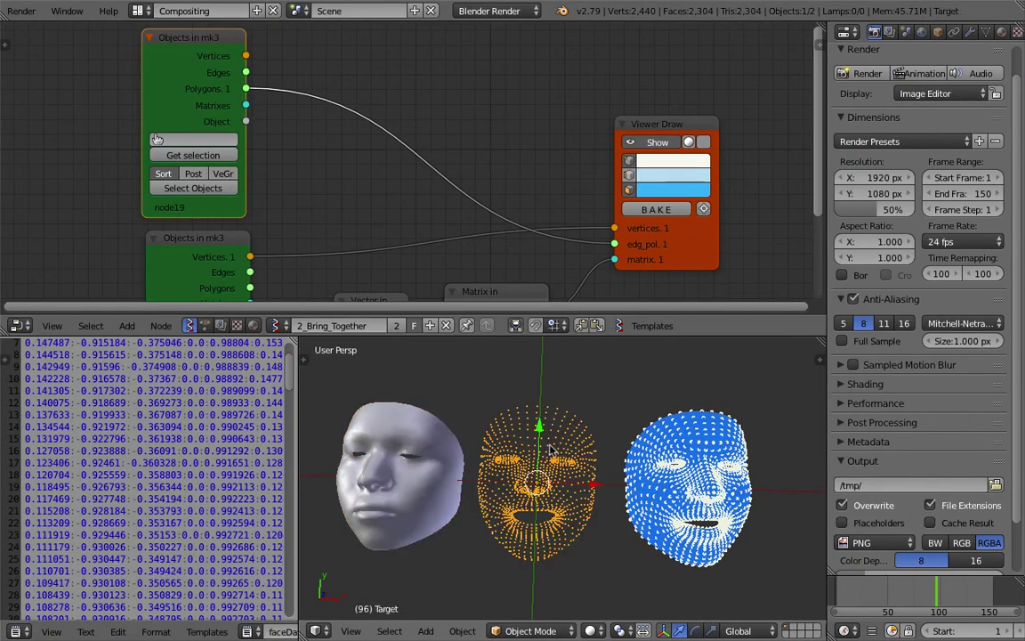
key(r)
key(r)
right_click(467, 474)
middle_drag(498, 478, 491, 487)
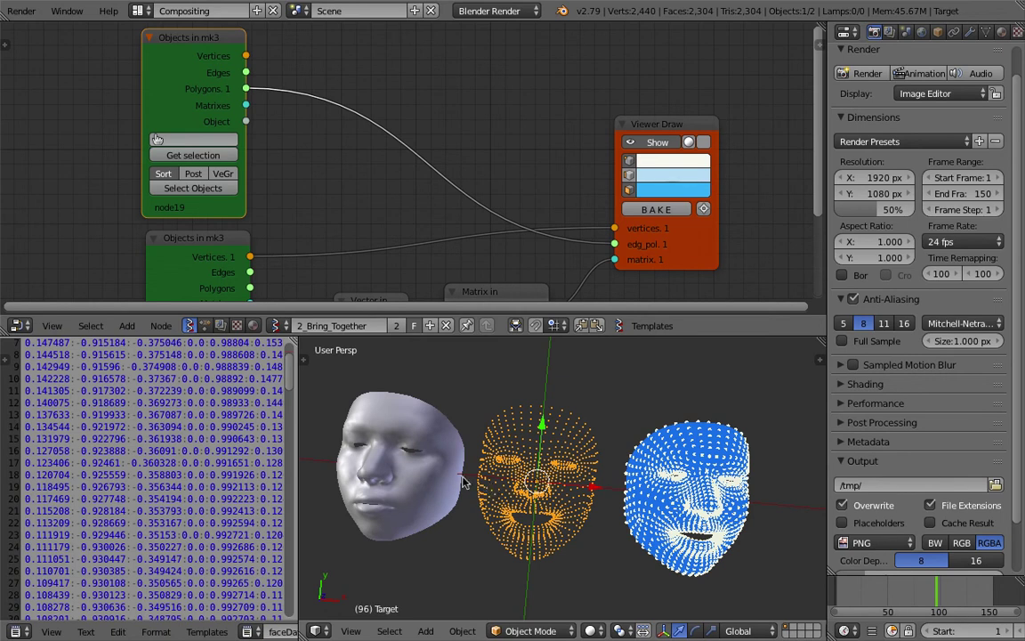
Select the solid node19 face mesh and try a free trackball rotation on it
right_click(442, 469)
key(r)
key(r)
right_click(476, 479)
mouse_move(485, 478)
middle_down()
mouse_move(499, 483)
mouse_move(469, 474)
mouse_move(628, 510)
mouse_move(498, 469)
middle_up()
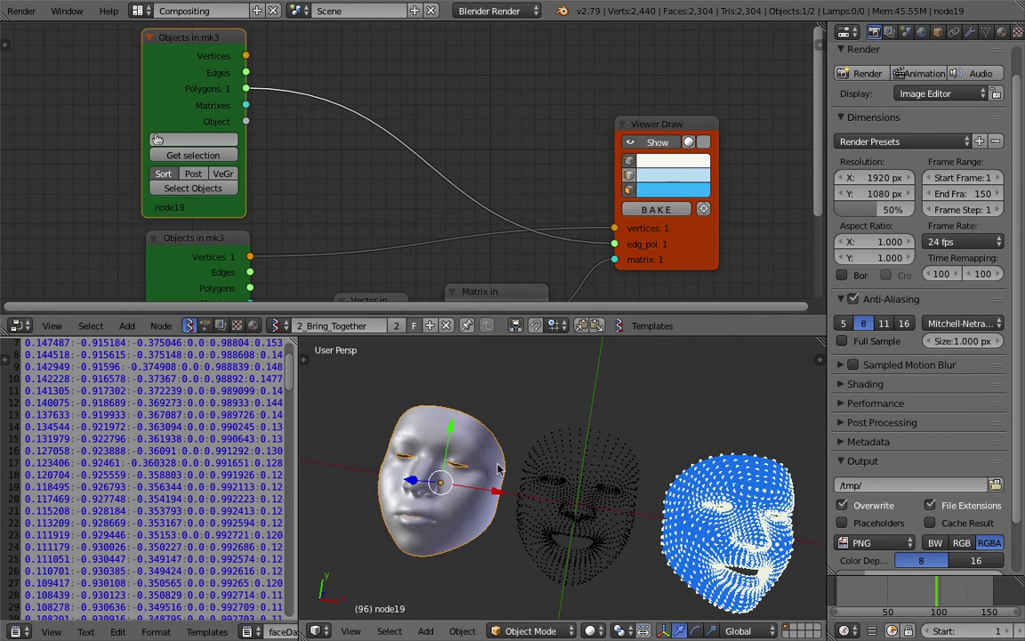
Enter Edit Mode on the node19 face and examine its topology and its vertex, edge and face statistics
scroll(516, 469, up, 2)
scroll(531, 471, down, 1)
middle_drag(499, 487, 511, 499)
scroll(558, 513, down, 1)
shift+middle_drag(574, 515, 549, 490)
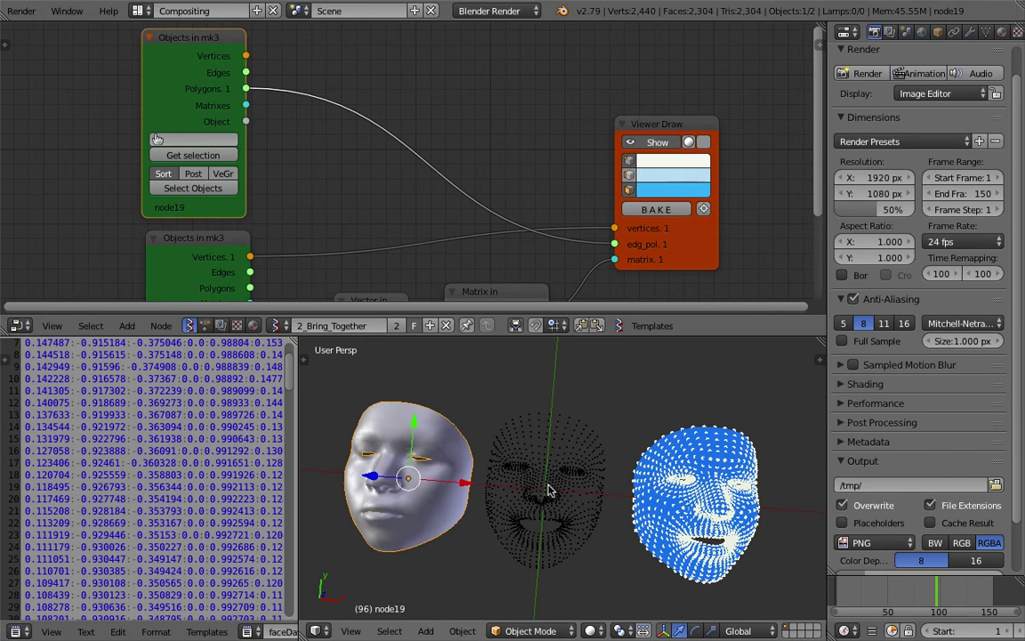
middle_drag(549, 490, 564, 486)
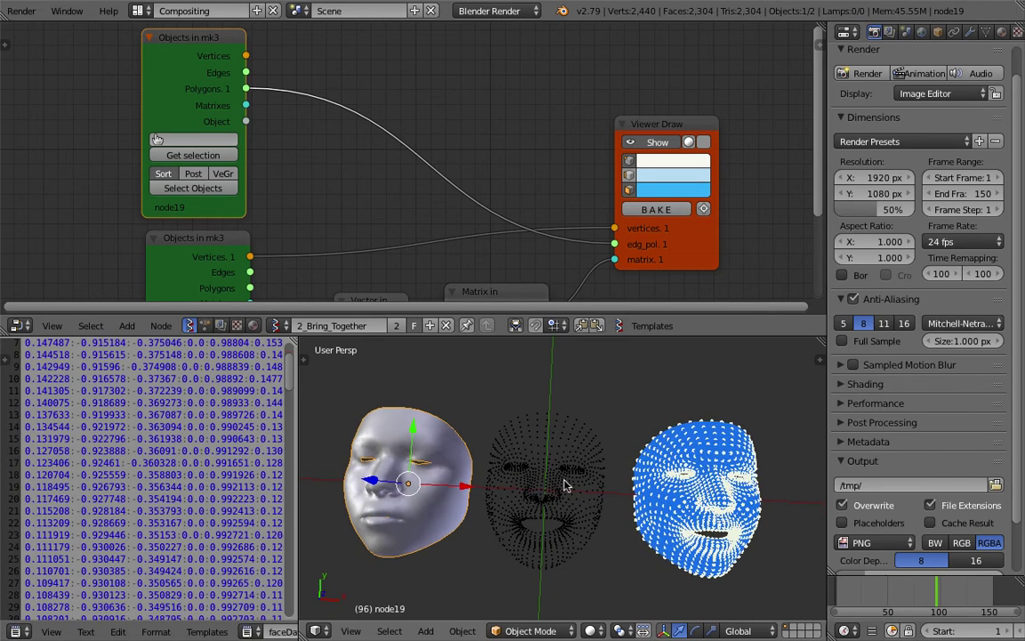
middle_drag(564, 485, 525, 488)
key(Tab)
scroll(533, 481, up, 4)
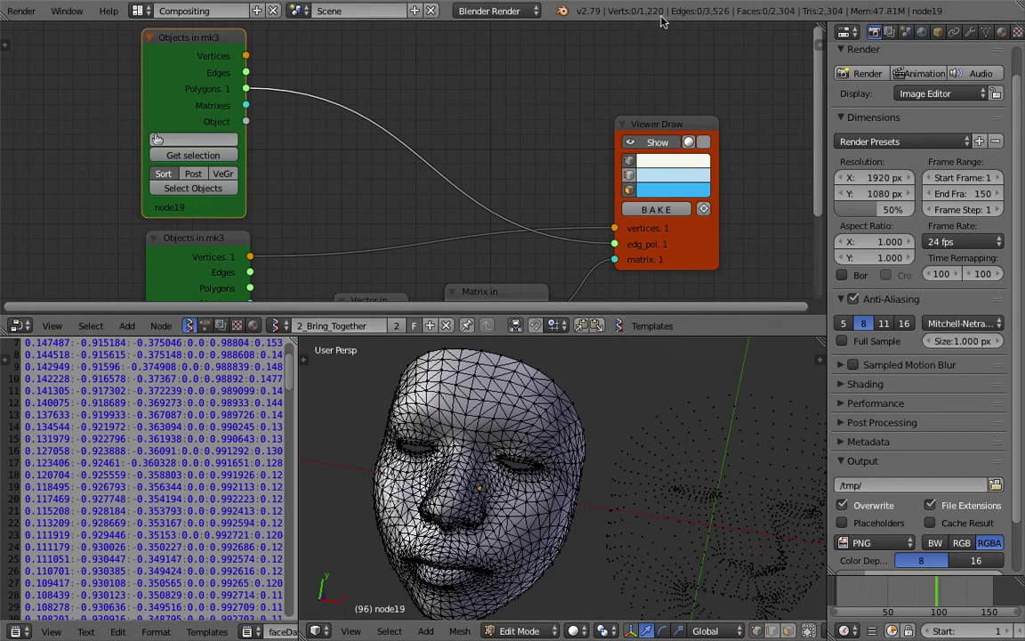
scroll(590, 450, down, 4)
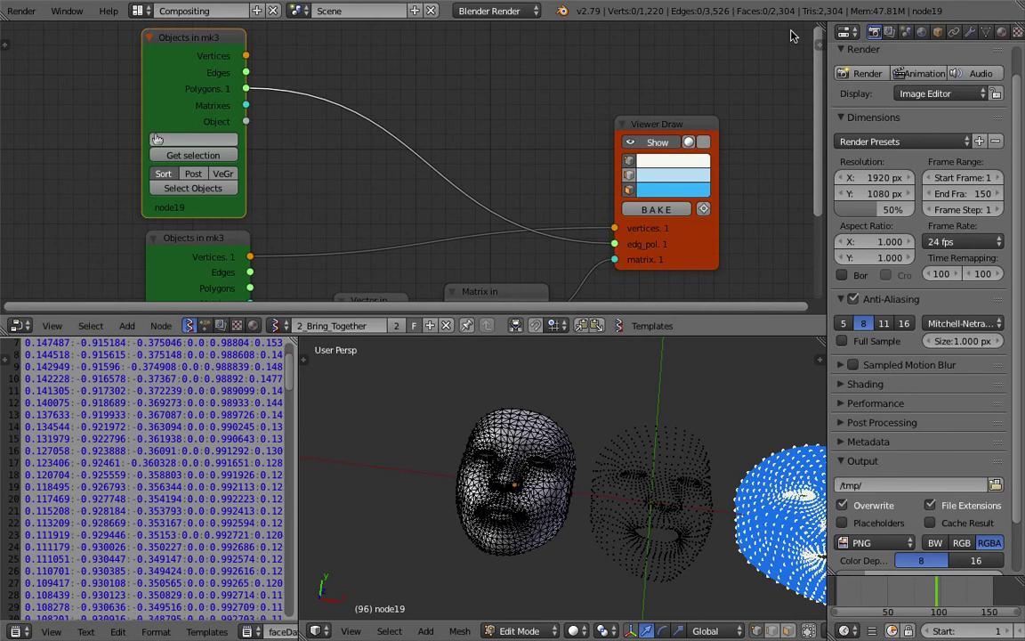
Examine the node19 wireframe up close alongside its Polygons link to Viewer Draw, and return the mesh to Object Mode
scroll(792, 30, up, 1)
middle_drag(641, 104, 599, 98)
scroll(475, 434, up, 3)
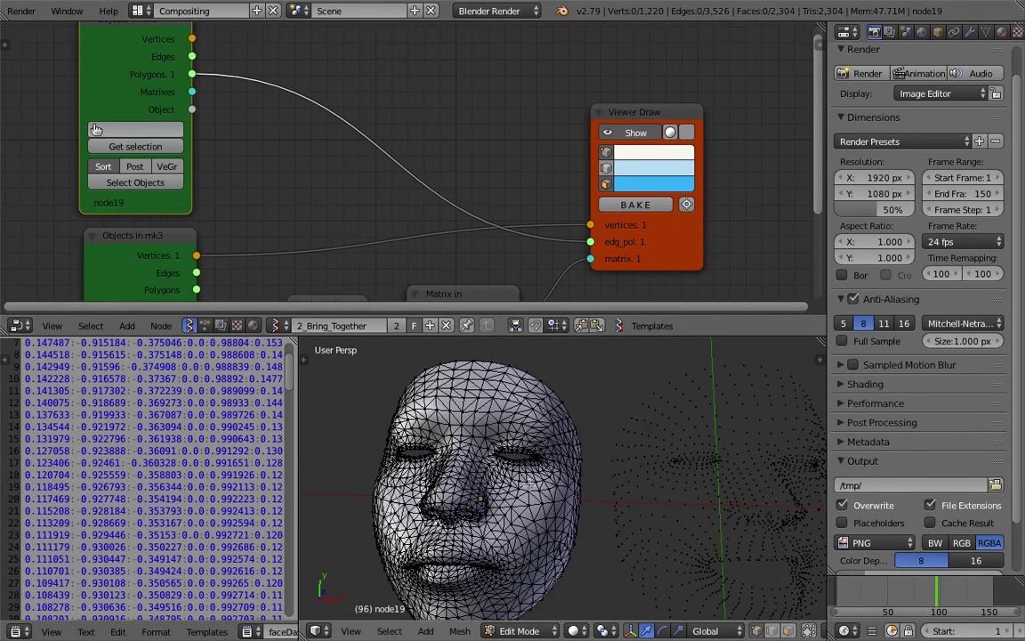
key(Tab)
scroll(578, 498, down, 4)
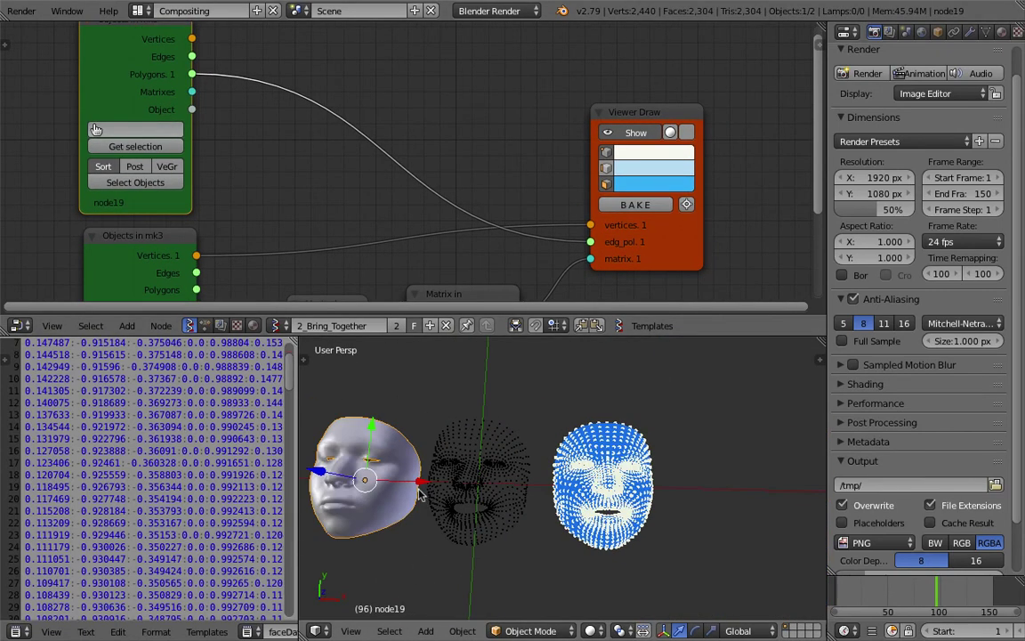
shift+middle_drag(424, 501, 449, 506)
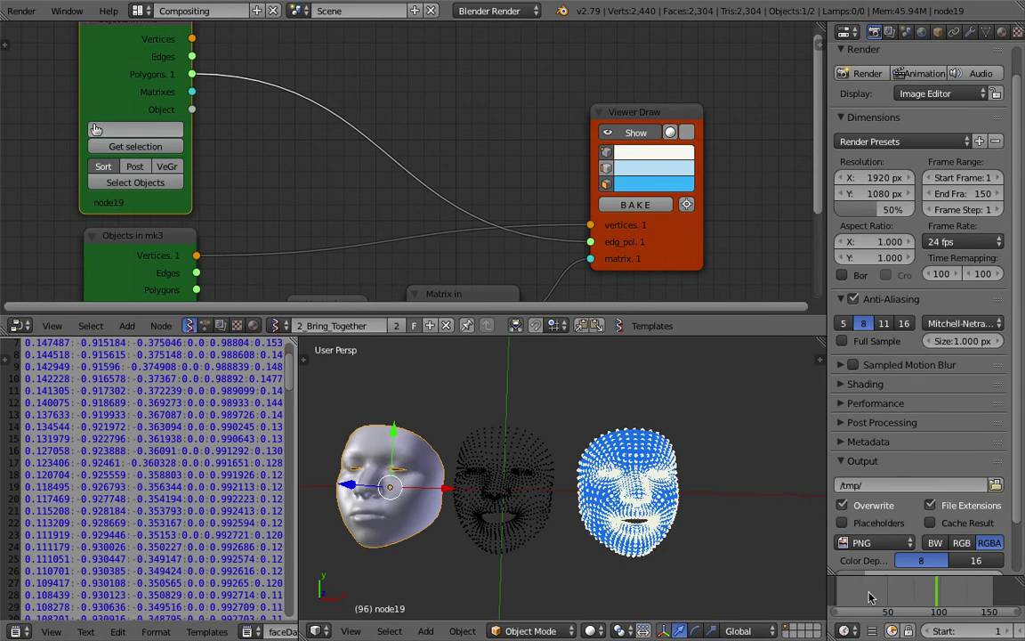
Scrub the animation to frames 24, 66 and 59 to compare the expressions of the point face and the blue Viewer Draw face
drag(871, 597, 860, 597)
scroll(503, 488, up, 2)
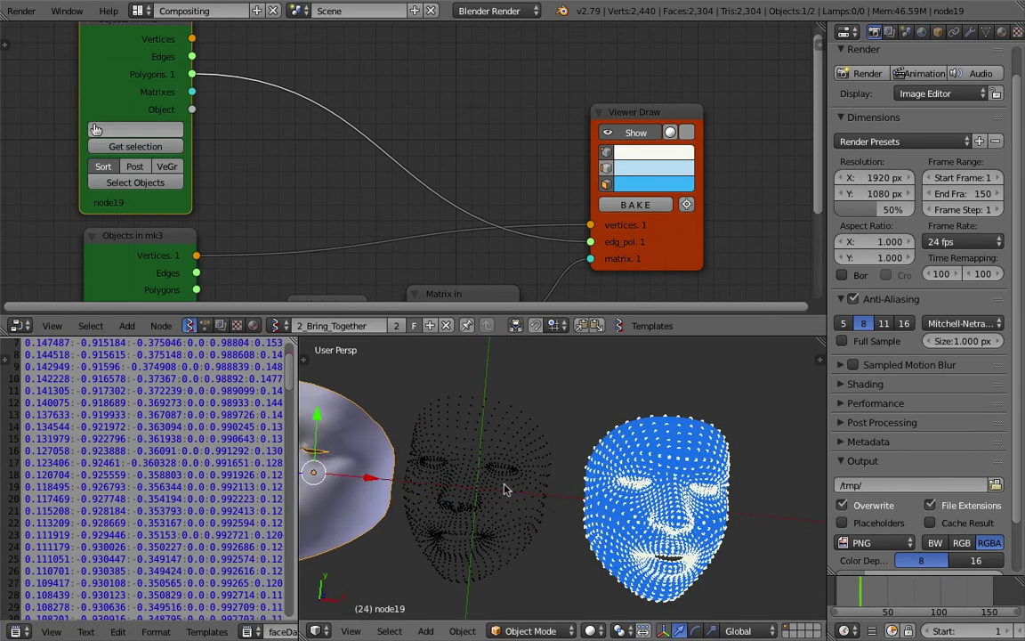
scroll(504, 489, down, 2)
click(884, 590)
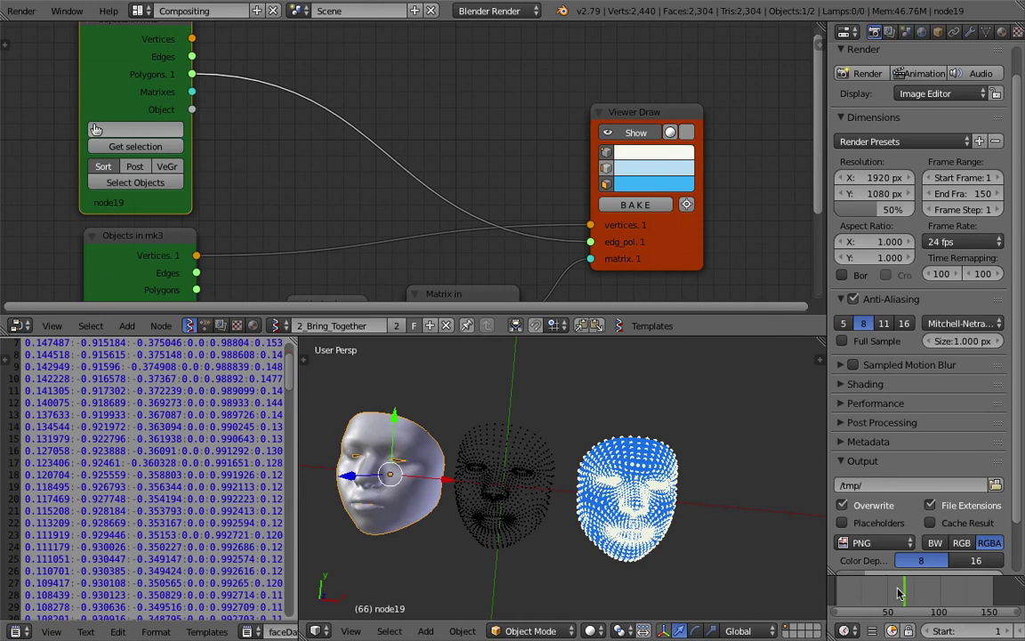
click(898, 591)
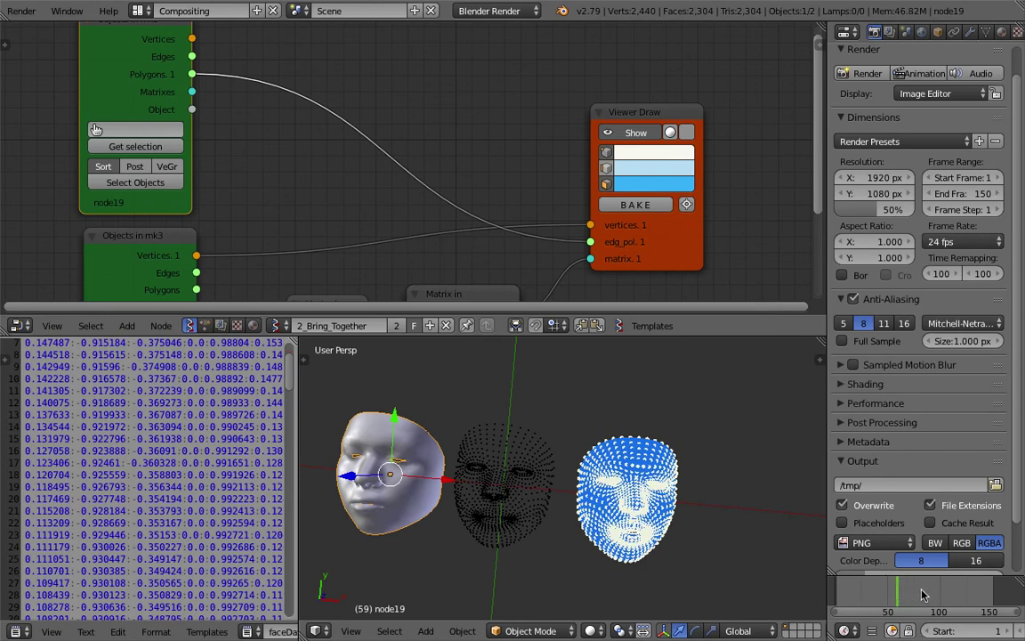
drag(922, 591, 885, 594)
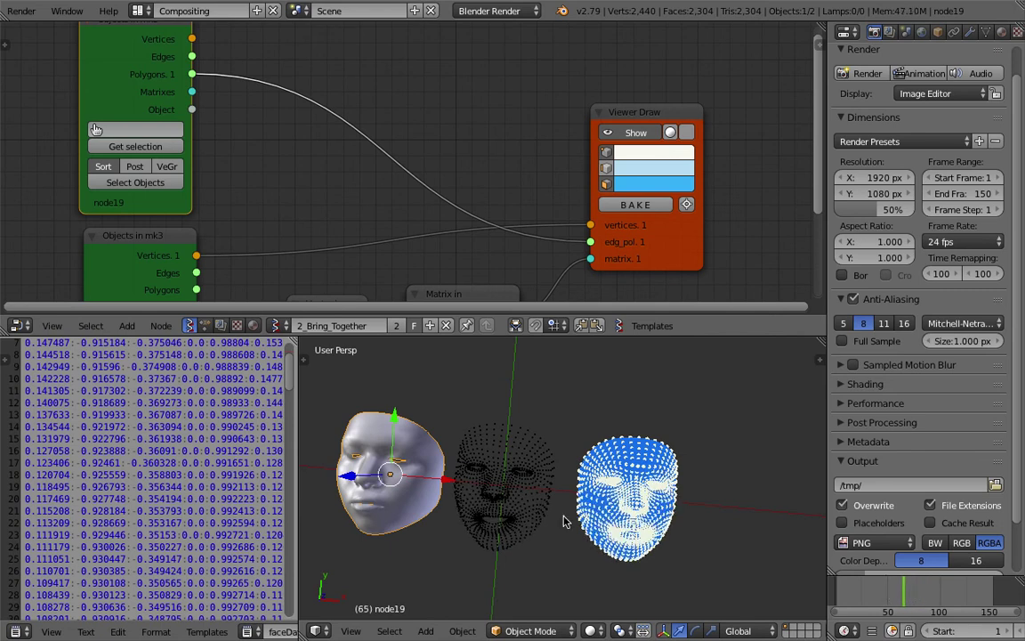
Step the timeline back to frame 48, scrub on to frame 75, and set the current frame to 29
alt+scroll(563, 521, down, 17)
scroll(556, 491, up, 1)
scroll(553, 492, down, 1)
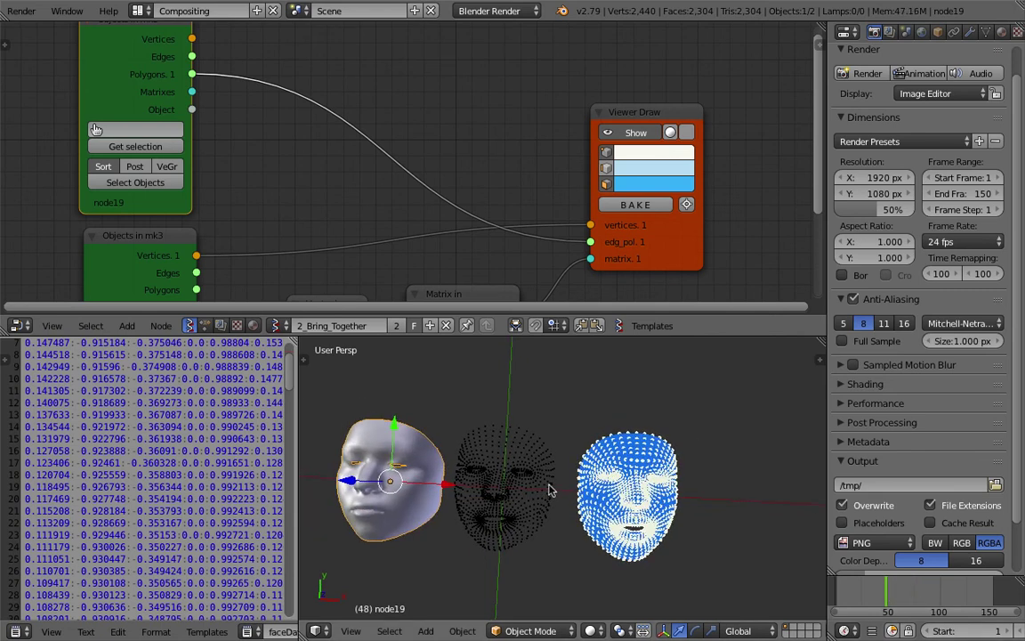
drag(868, 589, 915, 588)
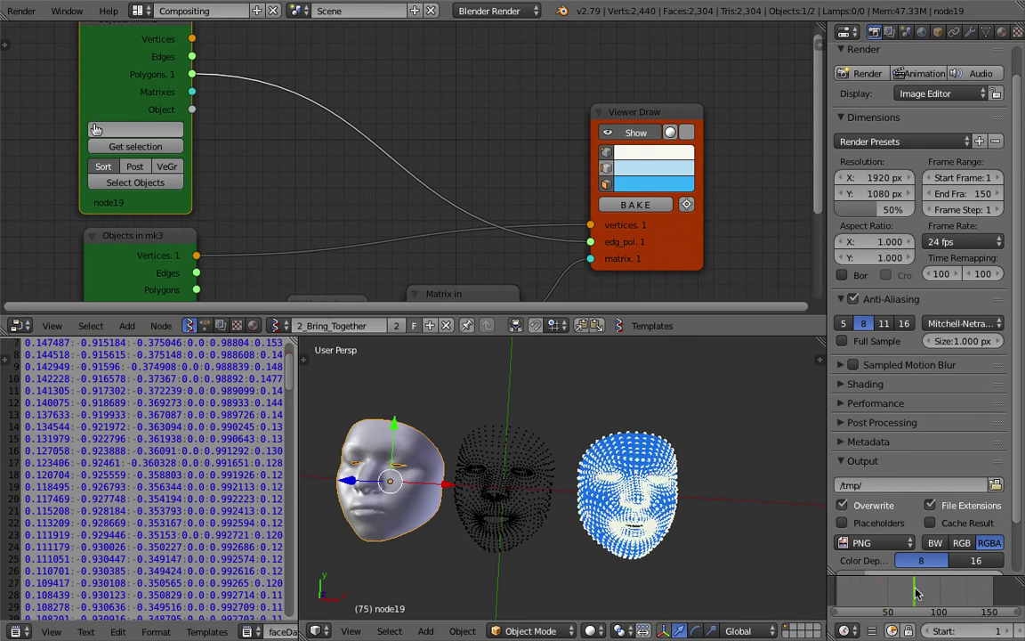
click(867, 594)
scroll(513, 501, up, 3)
shift+middle_drag(495, 489, 606, 465)
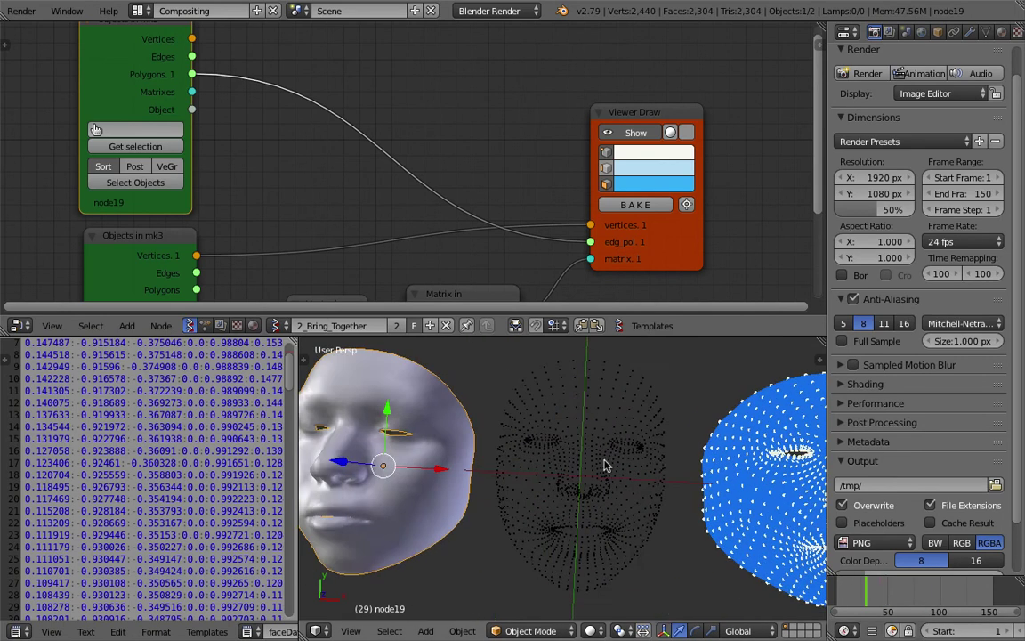
Select the Target point face at frame 29 and try a free trackball rotation on it
right_click(607, 472)
key(r)
key(r)
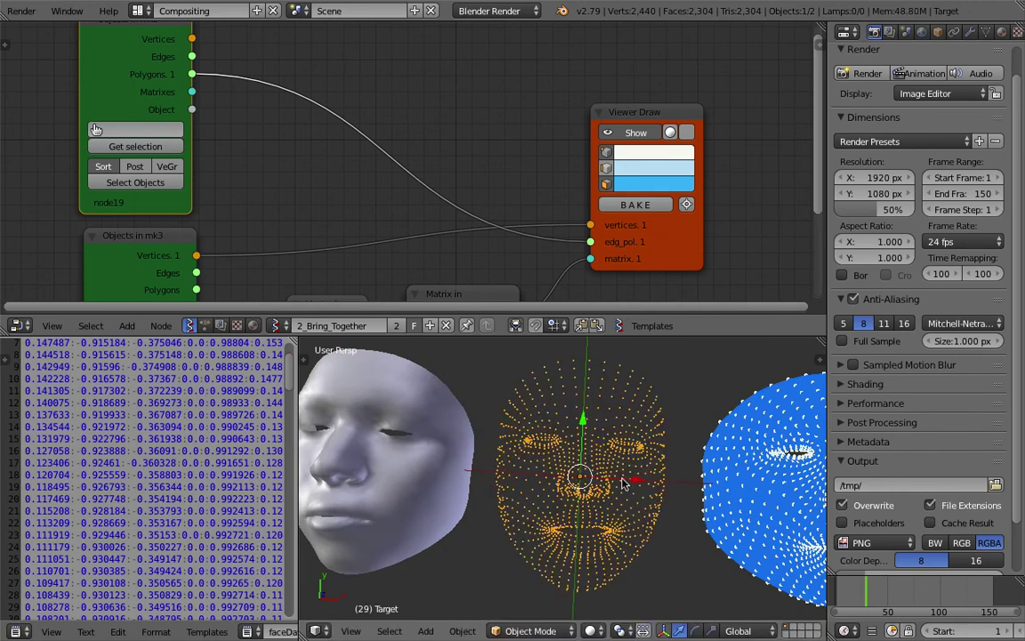
right_click(641, 500)
scroll(642, 500, down, 2)
shift+middle_drag(577, 445, 543, 449)
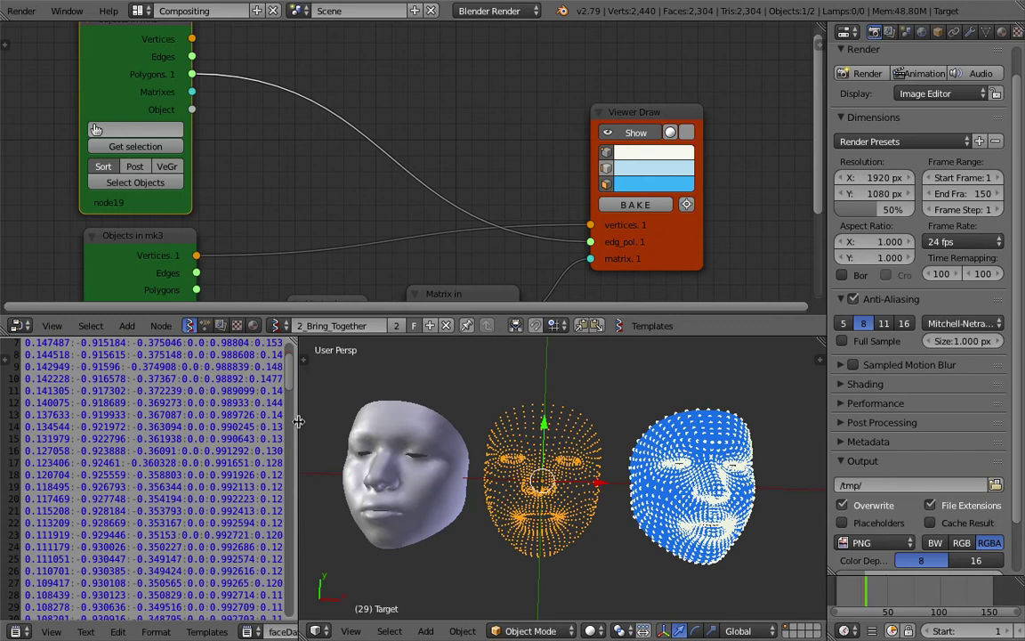
Widen the text editor showing the face data, and switch from Blender to the Vimeo page in the browser
drag(299, 428, 382, 431)
scroll(349, 179, down, 2)
middle_drag(378, 182, 418, 143)
scroll(429, 170, down, 1)
key(ctrl+Right)
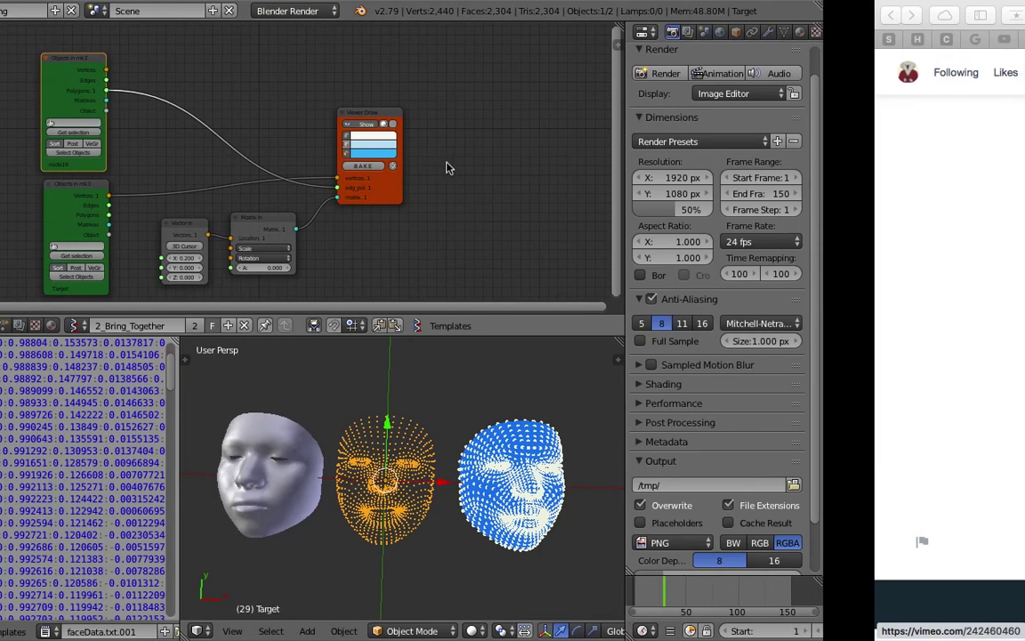
Return to the browser and go from the creator's Vimeo page via the Facebook profile to the FaceCaptureX GitHub repository
key(ctrl+Left)
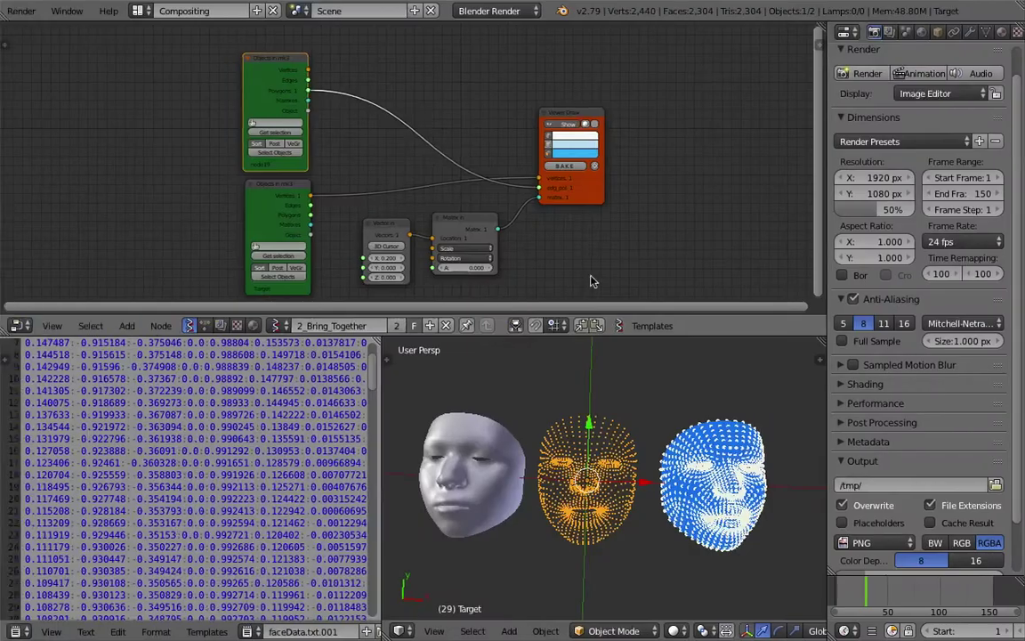
key(ctrl+Right)
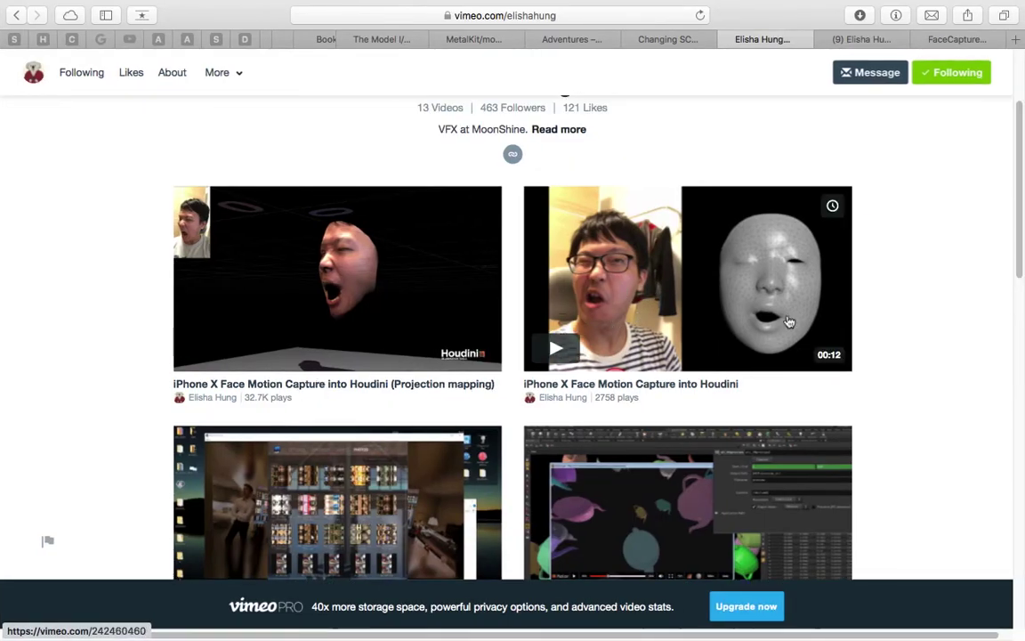
scroll(788, 321, up, 3)
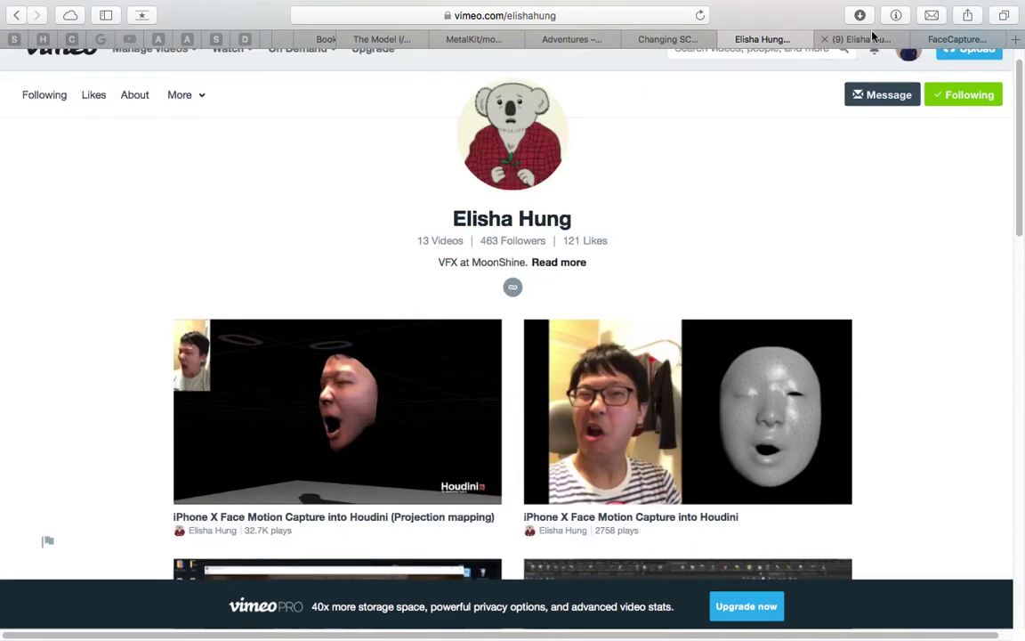
click(868, 38)
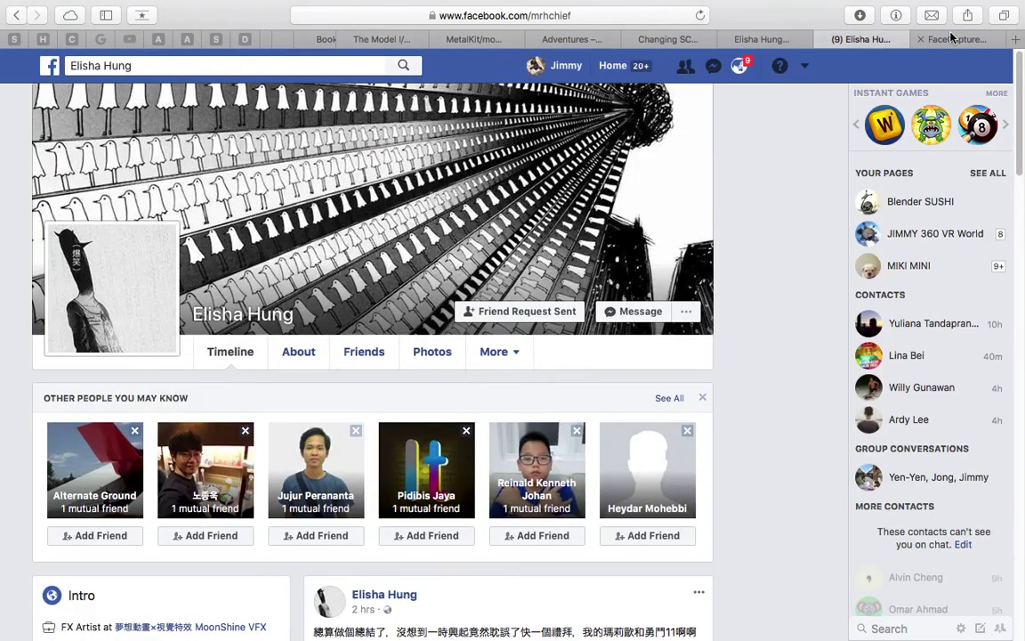
click(955, 38)
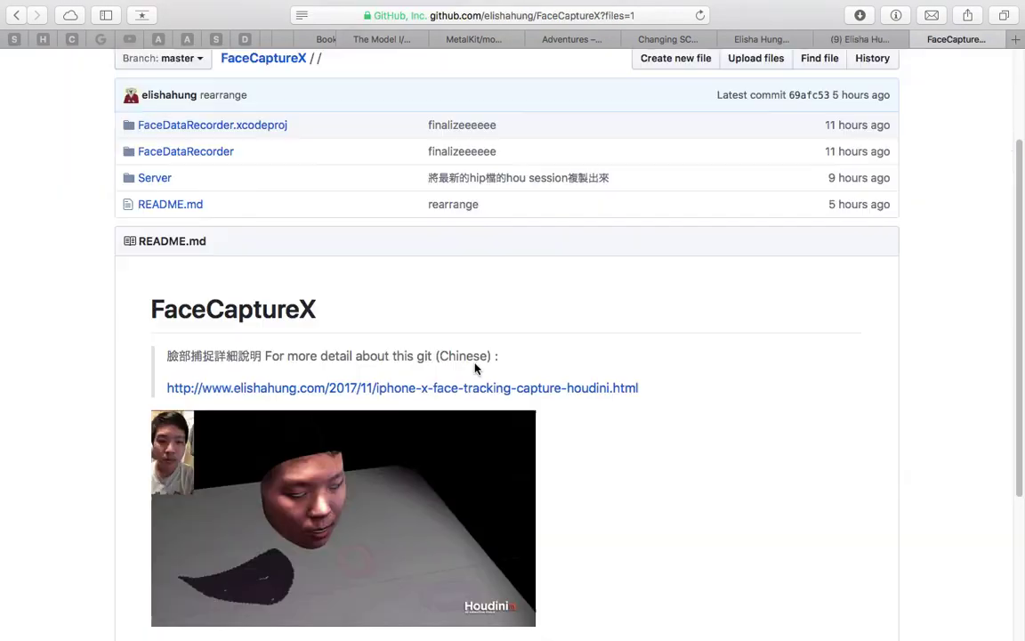
Examine the file list and README of the FaceCaptureX repository, including the Server folder entry and the link to further details
scroll(475, 366, down, 1)
scroll(475, 374, up, 3)
scroll(414, 341, down, 5)
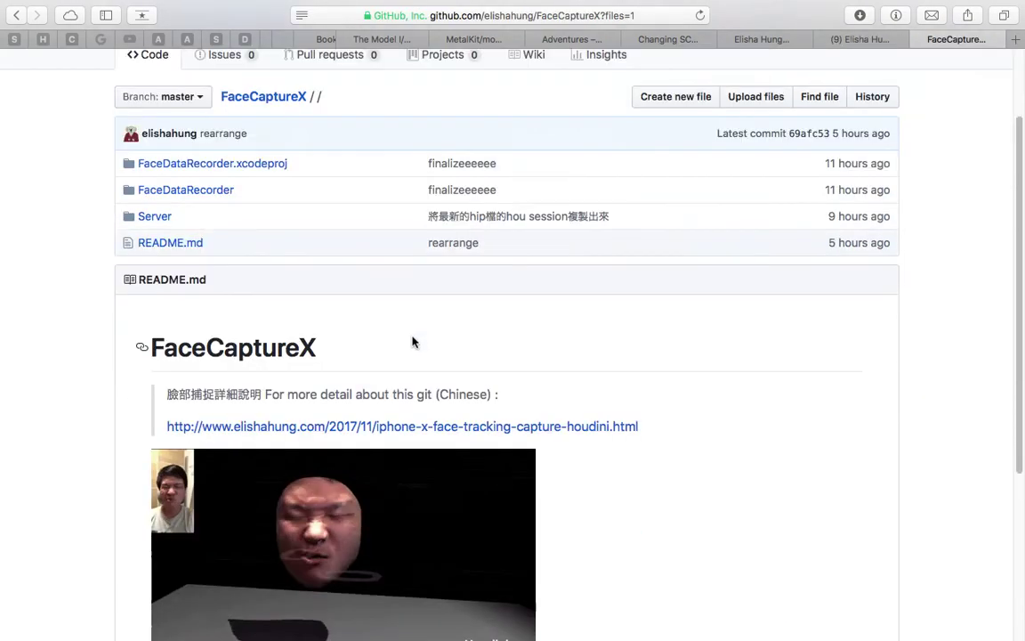
scroll(418, 366, up, 1)
scroll(398, 320, up, 4)
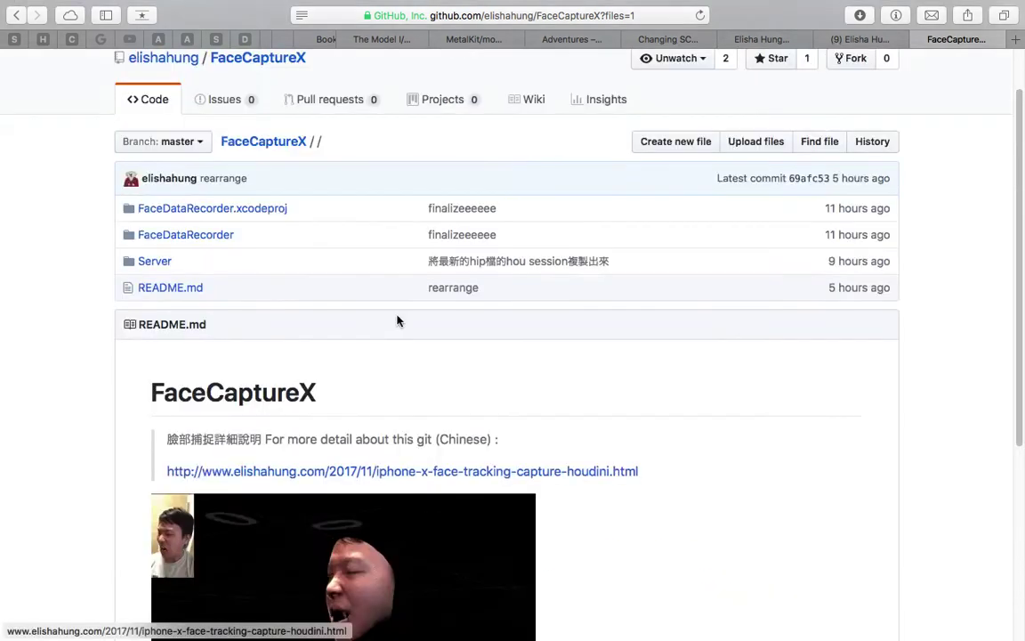
scroll(418, 329, down, 2)
scroll(449, 337, up, 2)
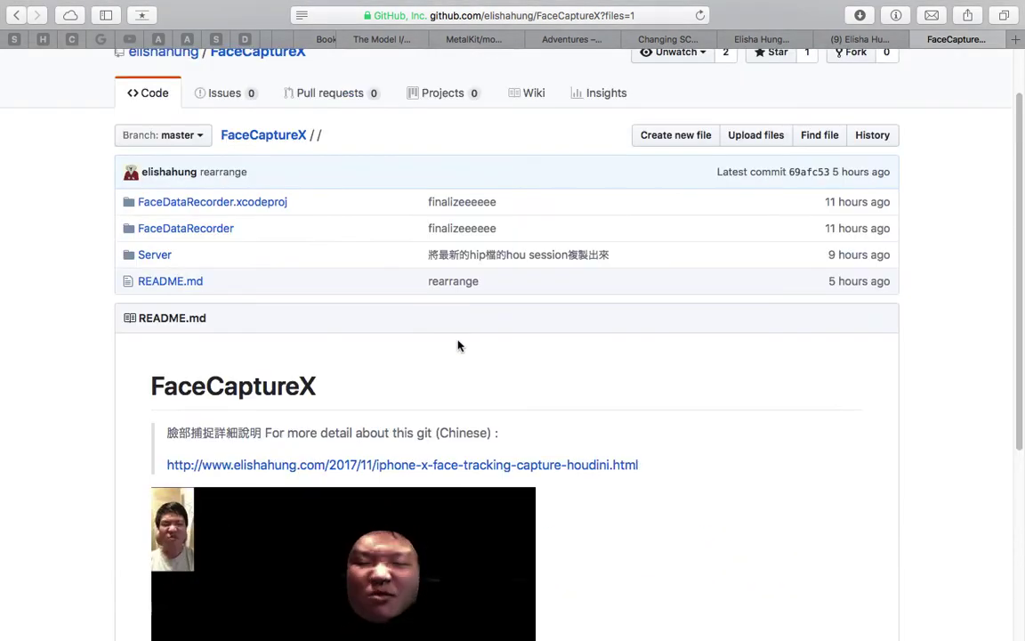
scroll(392, 352, down, 1)
scroll(387, 312, down, 1)
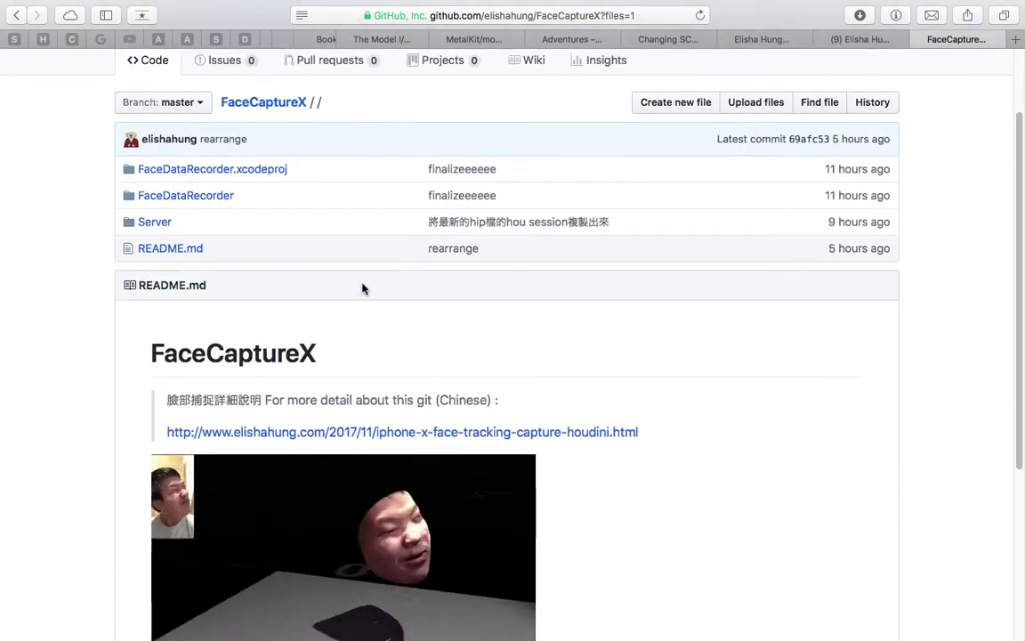
scroll(329, 258, up, 3)
scroll(428, 366, down, 1)
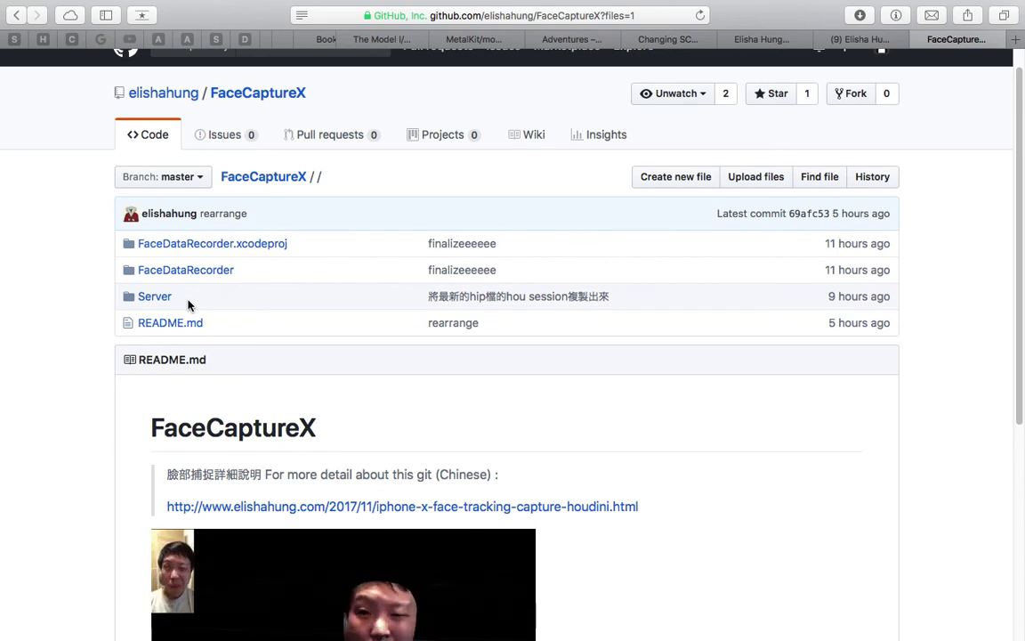
Switch to Blender, play the face animation, and highlight lines 12 to 17 of the face data text
key(ctrl+Left)
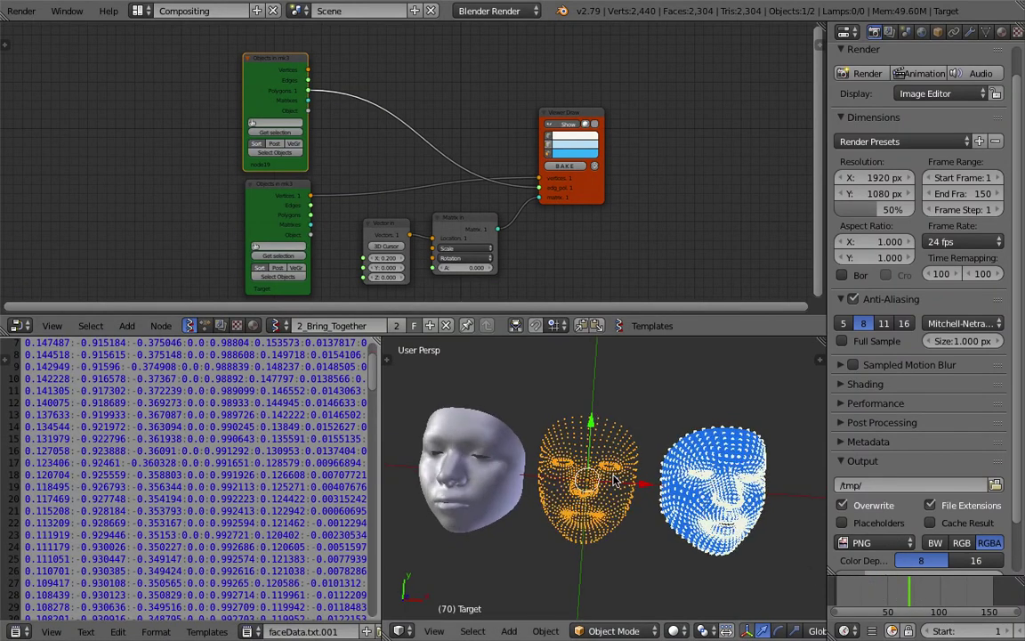
click(859, 595)
key(alt+a)
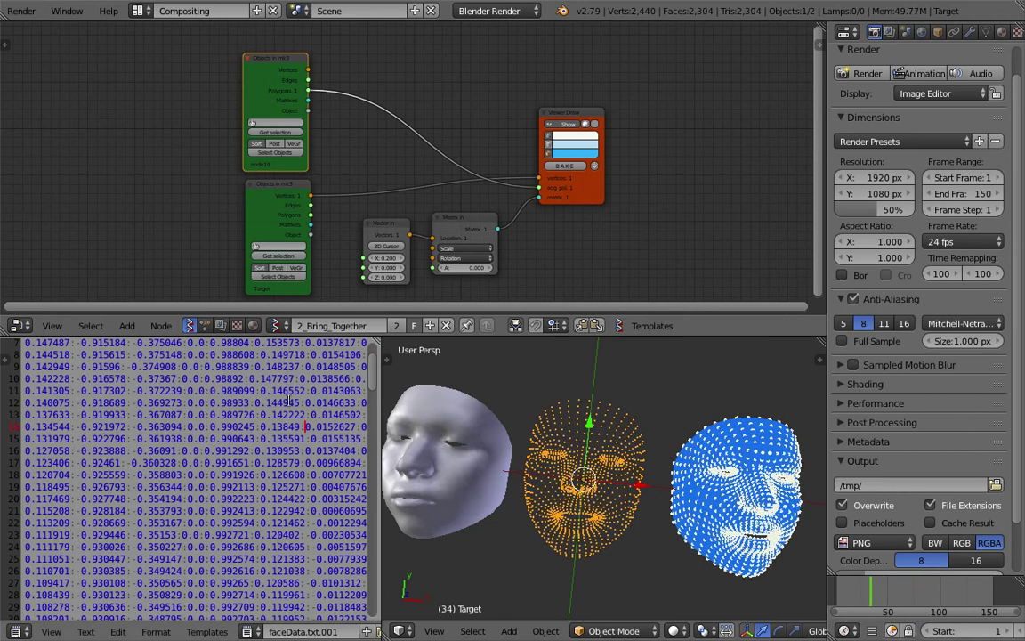
drag(283, 402, 316, 463)
middle_drag(550, 500, 633, 513)
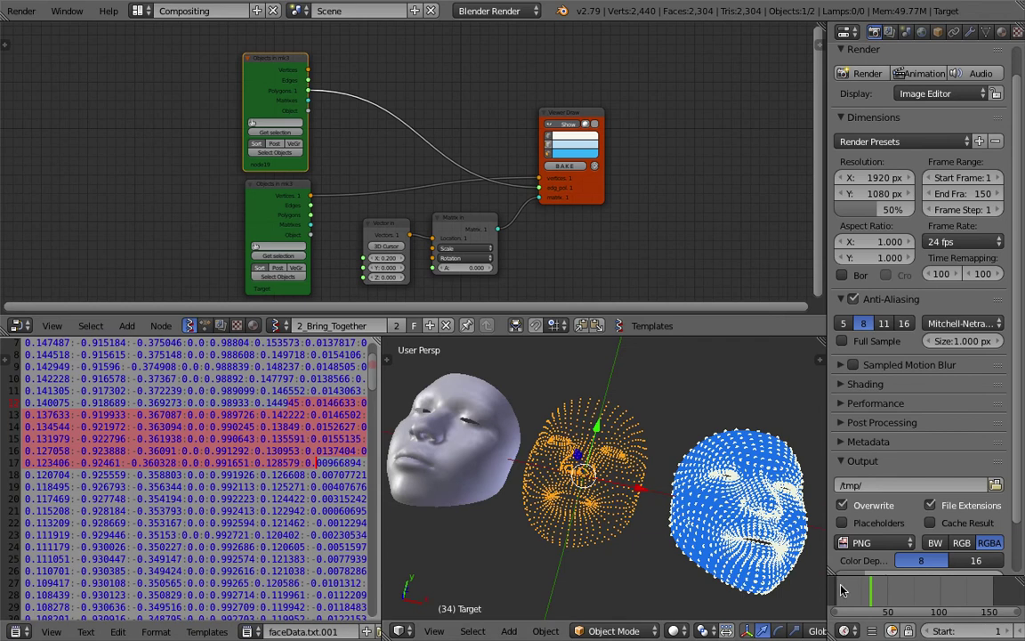
Scrub the animation back to frame 0 and play it to frame 43 to compare the expressions of the faces
drag(879, 597, 913, 601)
middle_drag(570, 463, 602, 469)
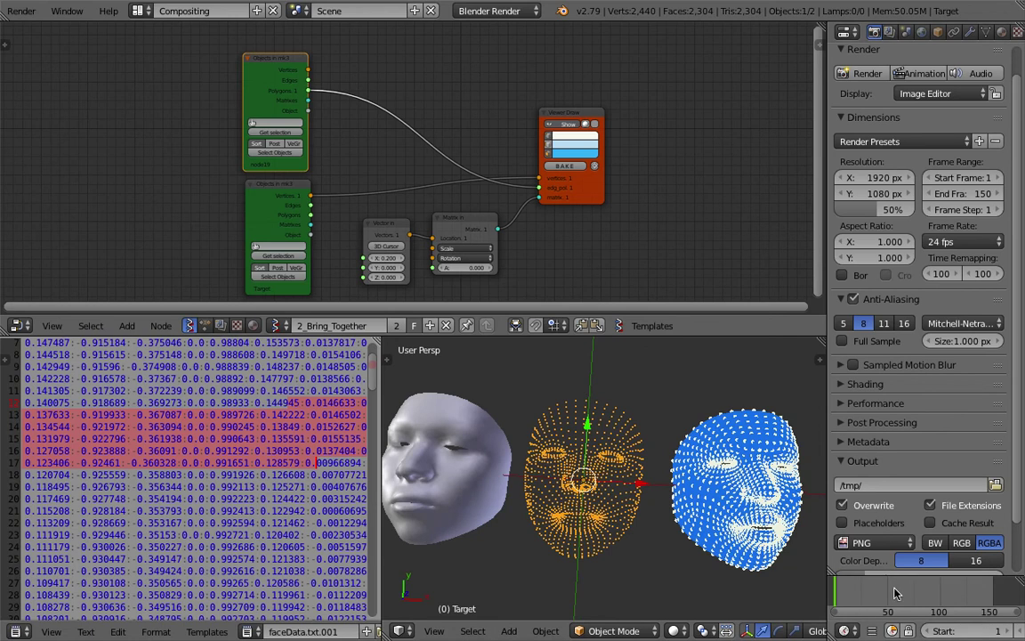
key(alt+a)
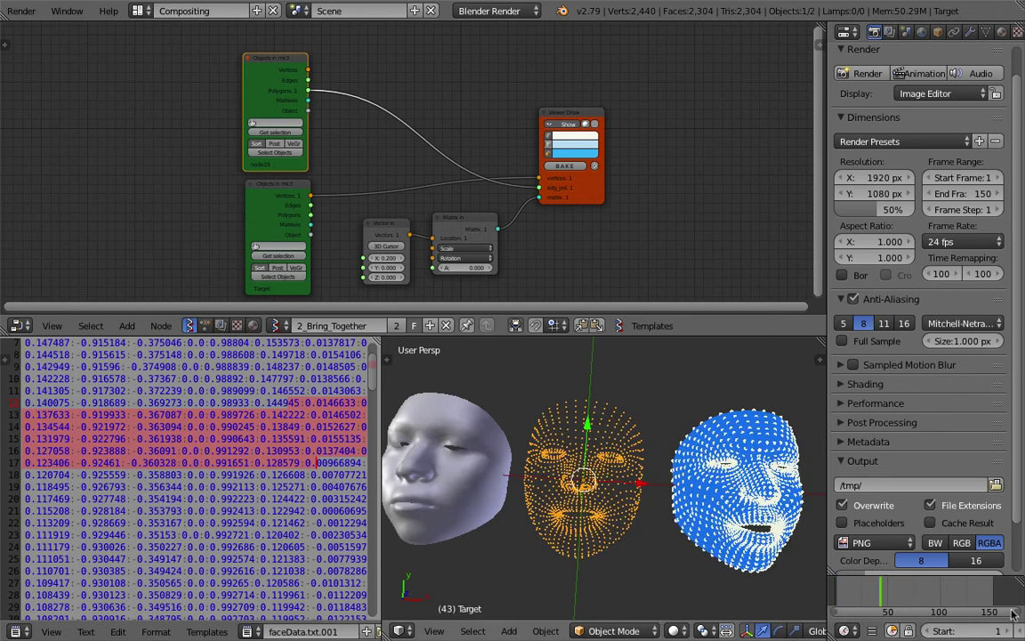
middle_drag(1013, 614, 982, 614)
middle_drag(666, 536, 557, 452)
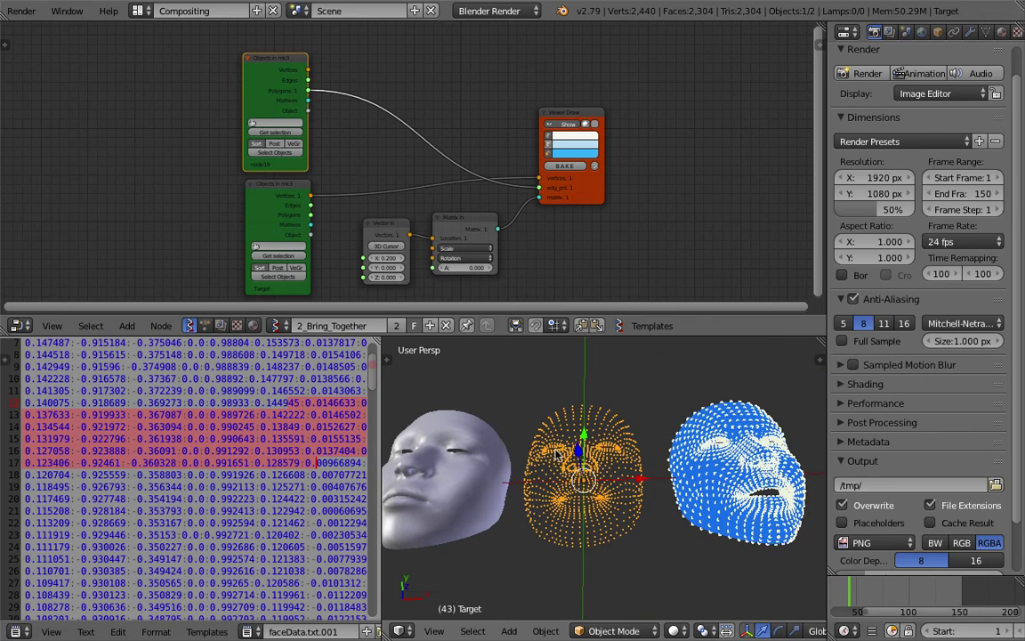